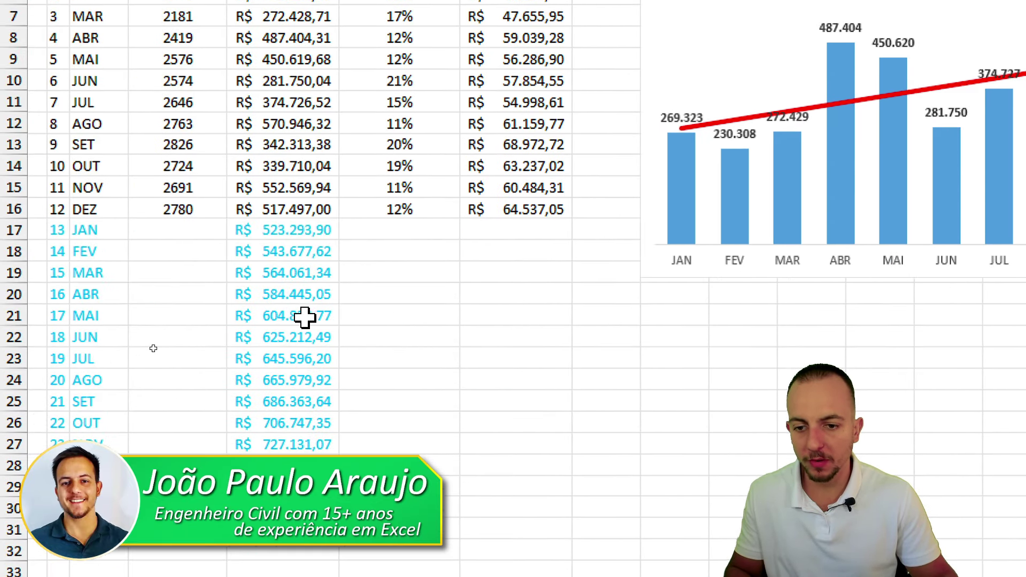
# Step: Review the PREVISÃO.LINEAR formula in E21, then mark the forecast distance values on Gráfico Previsão (2)
pyautogui.doubleClick(305, 317)
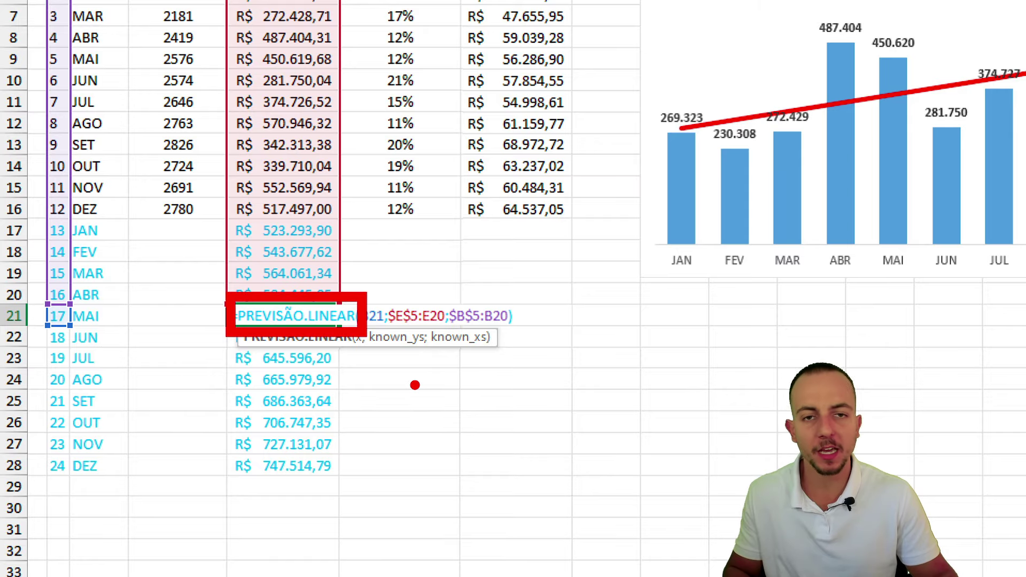
pyautogui.press('Escape')
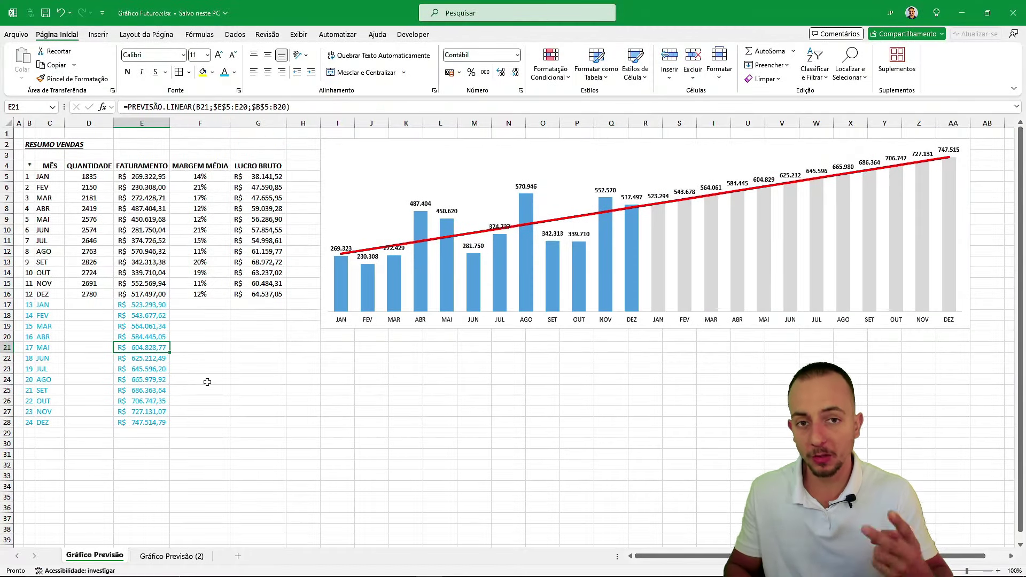
pyautogui.hotkey('ctrl', 'pagedown')
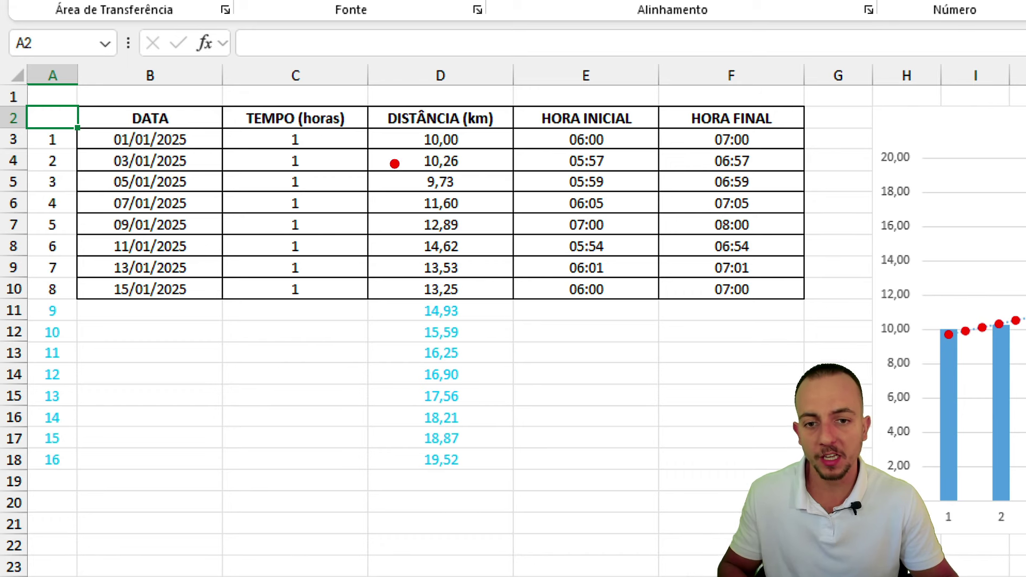
pyautogui.moveTo(439, 114)
pyautogui.mouseDown()
pyautogui.moveTo(420, 272)
pyautogui.moveTo(427, 163)
pyautogui.mouseUp()
pyautogui.moveTo(508, 377); pyautogui.dragTo(600, 423)
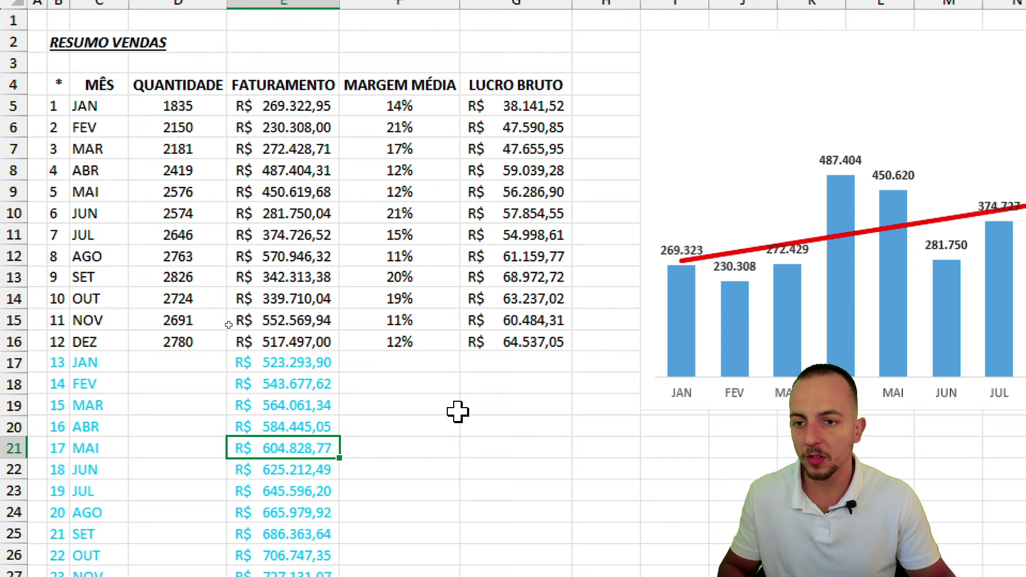
# Step: Highlight the trendline and forecast labels, then return to the plain RESUMO VENDAS sheet
pyautogui.click(124, 88)
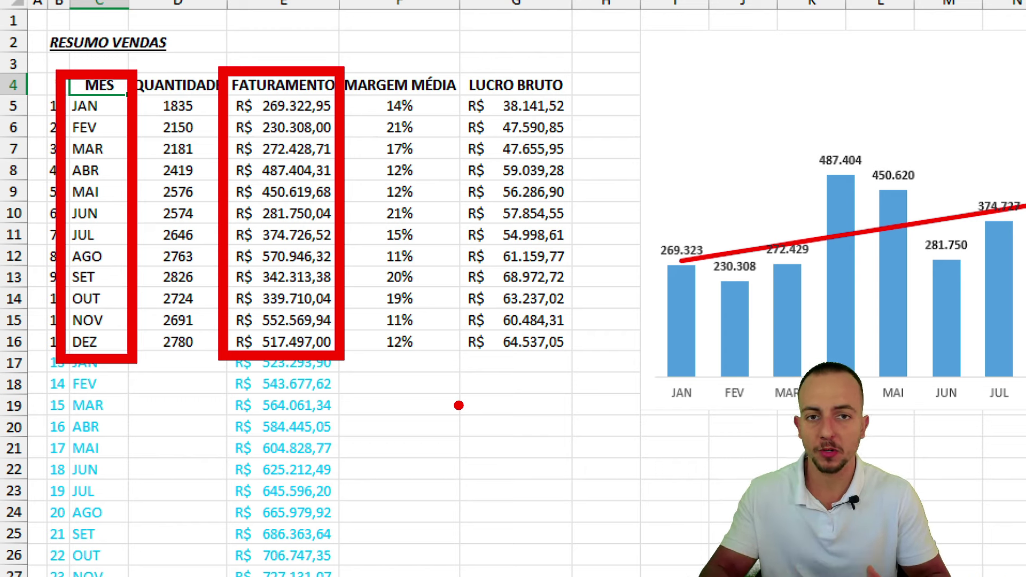
pyautogui.scroll(-2, 459, 405)
pyautogui.scroll(-1, 377, 459)
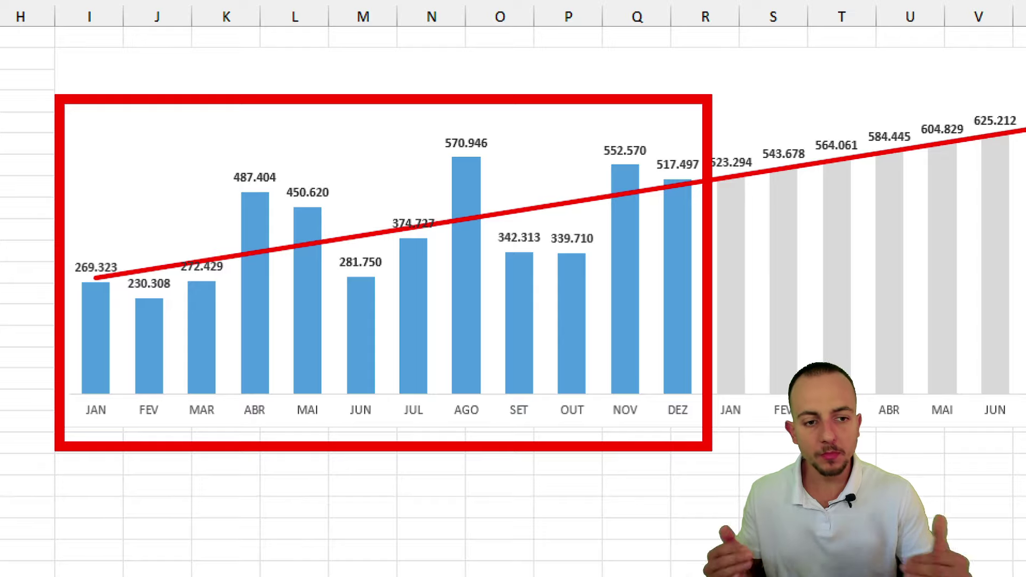
pyautogui.hscroll(5, 819, 290)
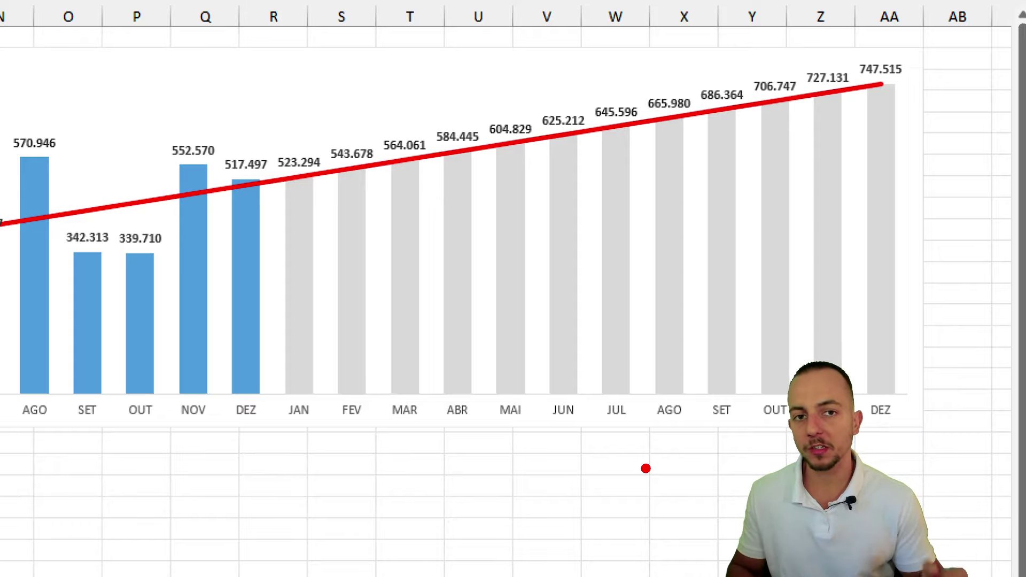
pyautogui.moveTo(887, 74); pyautogui.dragTo(889, 81)
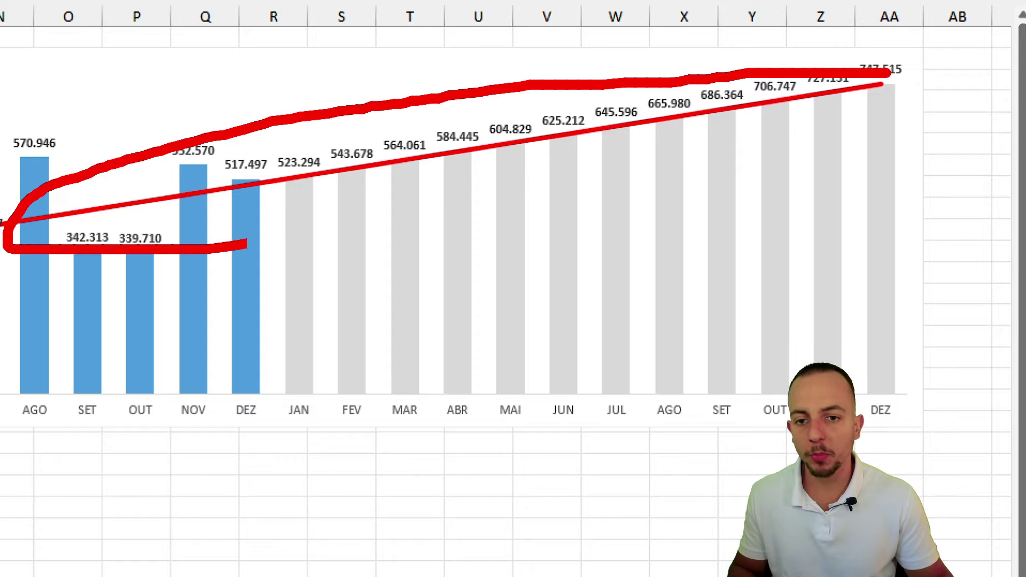
pyautogui.press('e')
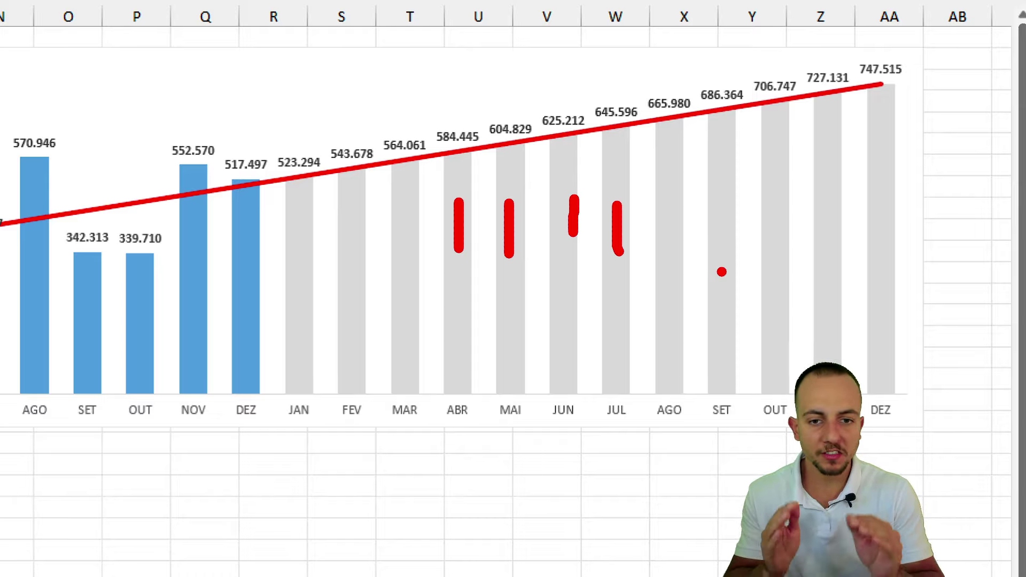
pyautogui.press('Escape')
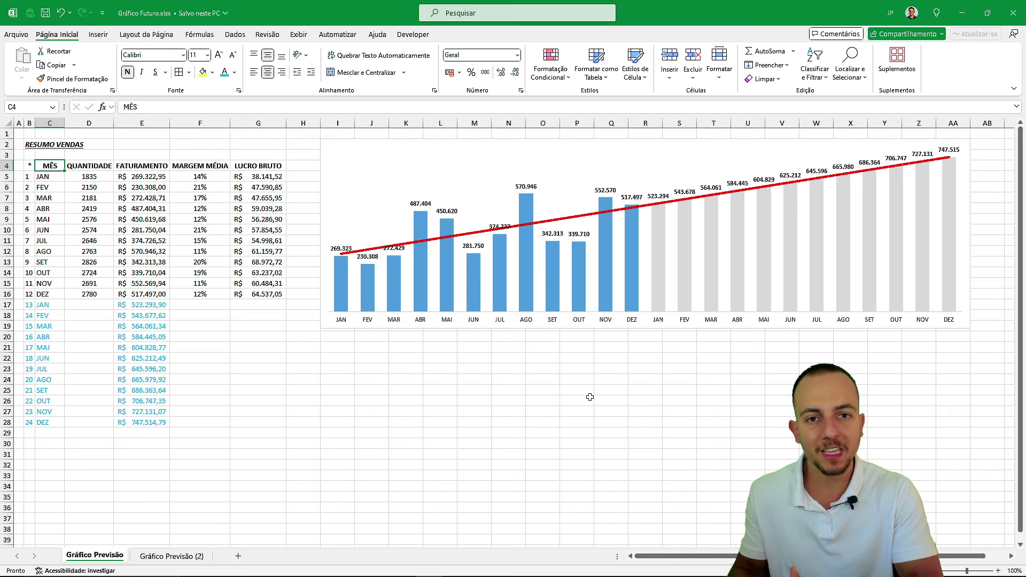
pyautogui.hotkey('ctrl', 'pagedown')
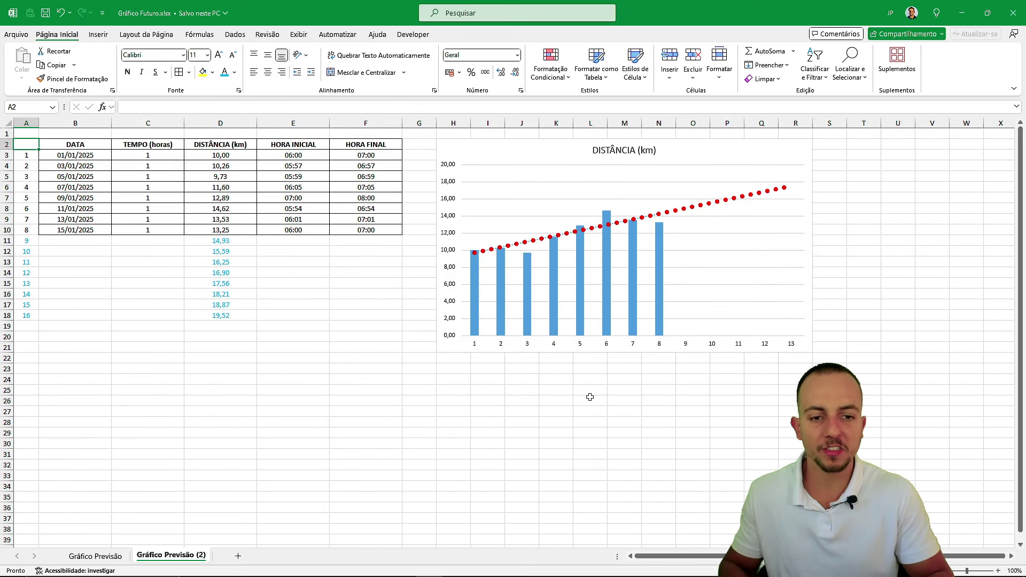
pyautogui.hotkey('ctrl', 'pageup')
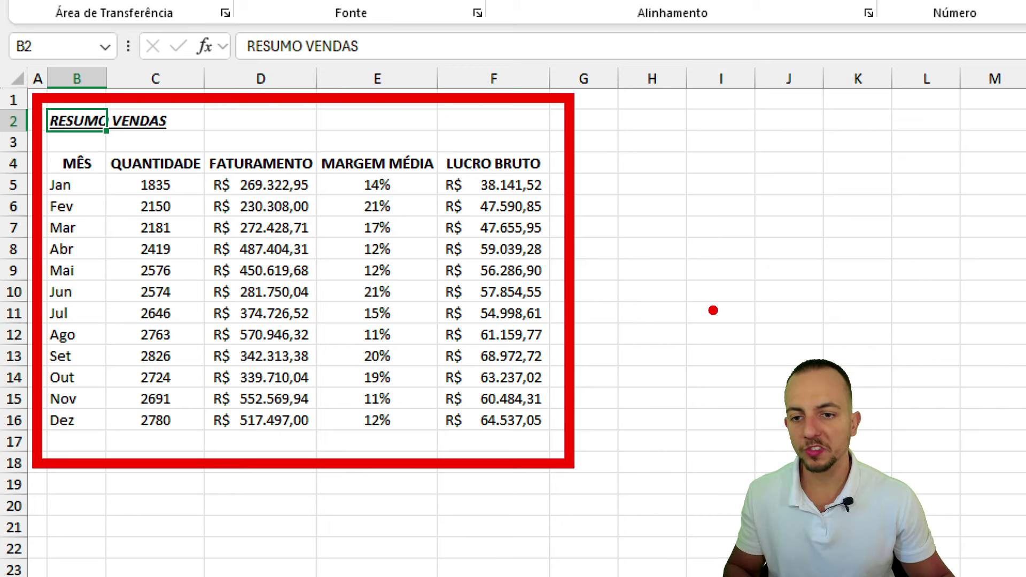
# Step: Point out the month and FATURAMENTO columns, then select B4:B16 together with D4:D16
pyautogui.moveTo(46, 147); pyautogui.dragTo(107, 447)
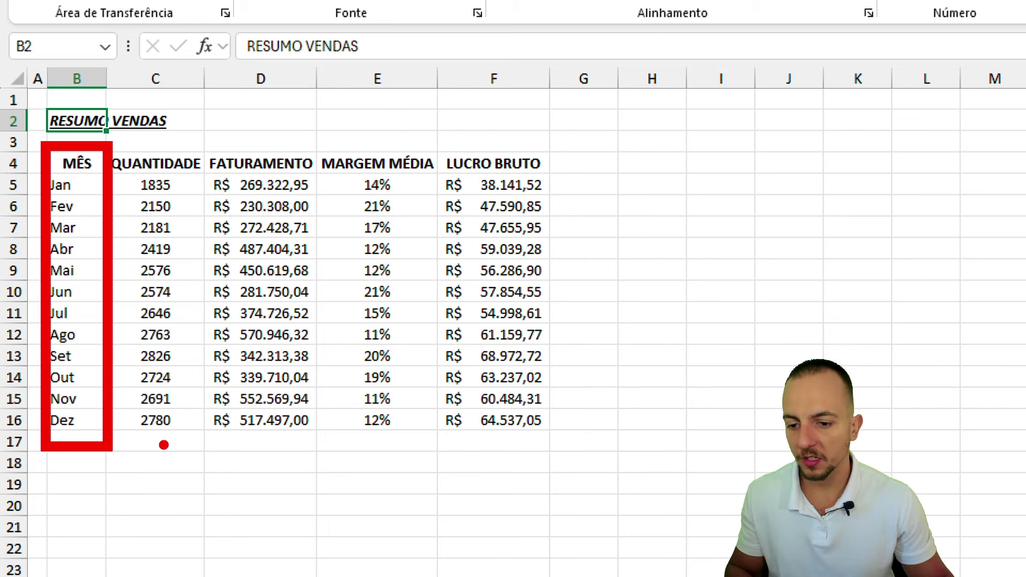
pyautogui.moveTo(197, 440); pyautogui.dragTo(319, 130)
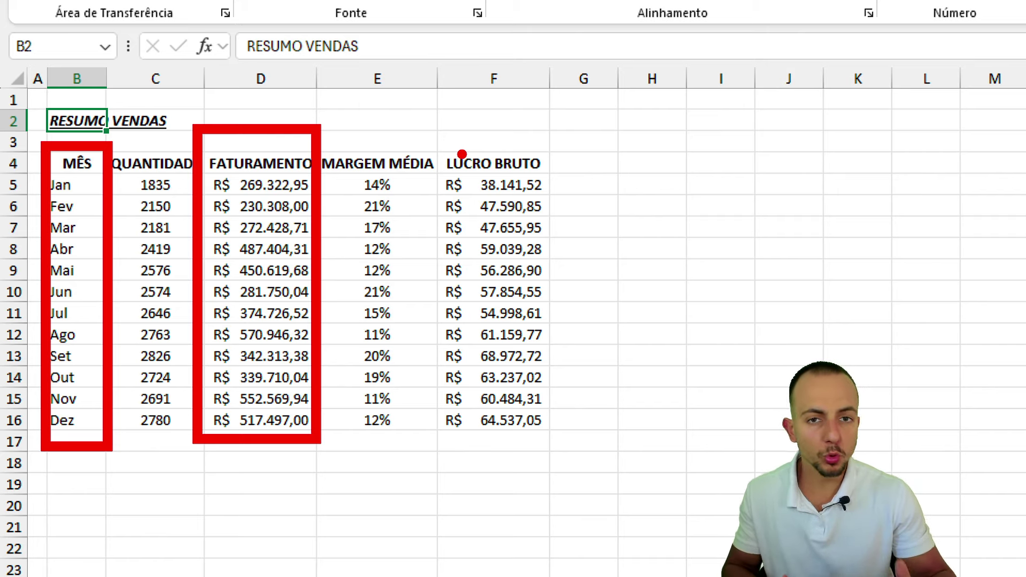
pyautogui.press('Escape')
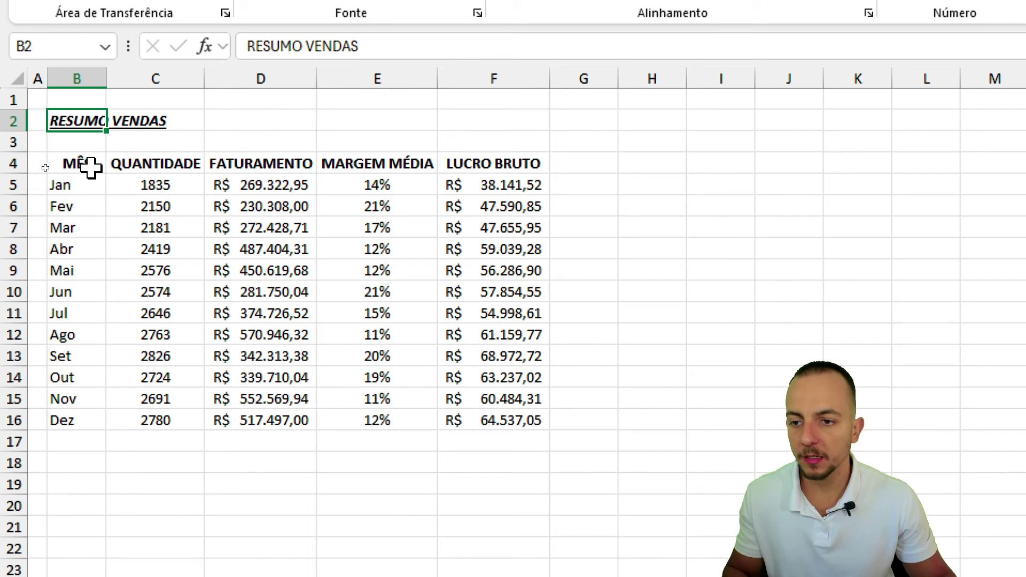
pyautogui.moveTo(83, 163); pyautogui.dragTo(78, 420)
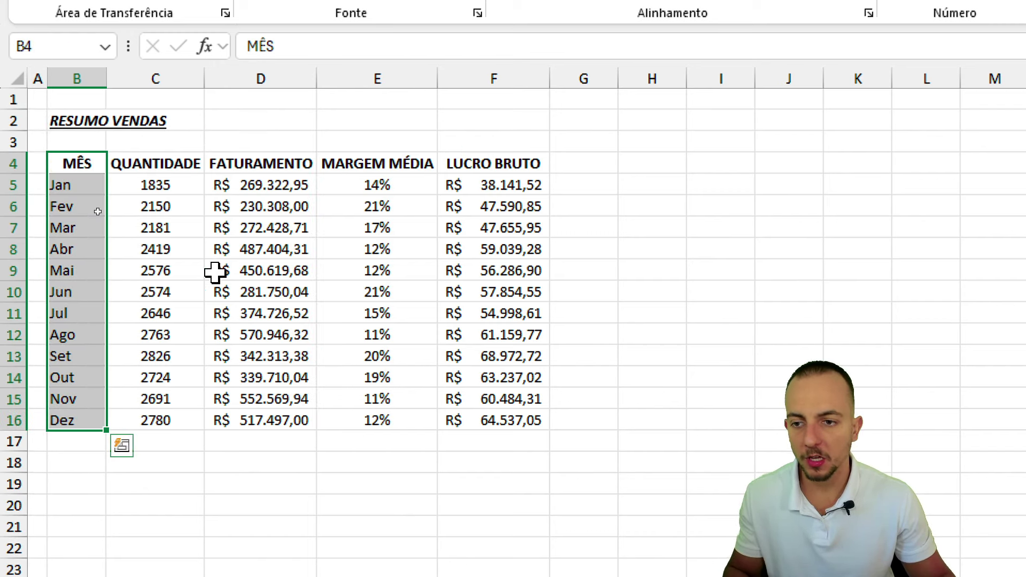
pyautogui.moveTo(255, 172); pyautogui.dragTo(255, 431)
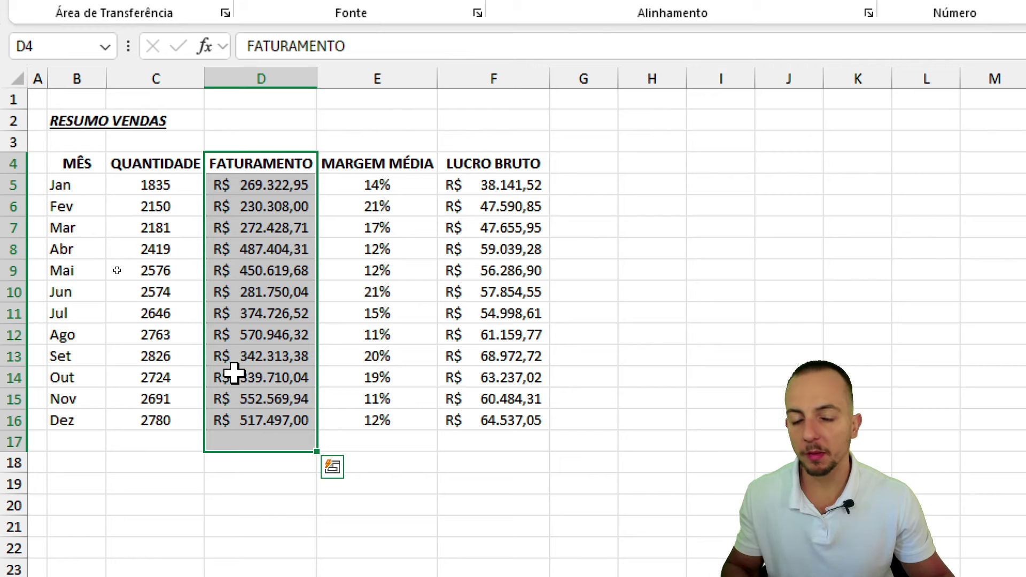
pyautogui.moveTo(88, 170); pyautogui.dragTo(80, 420)
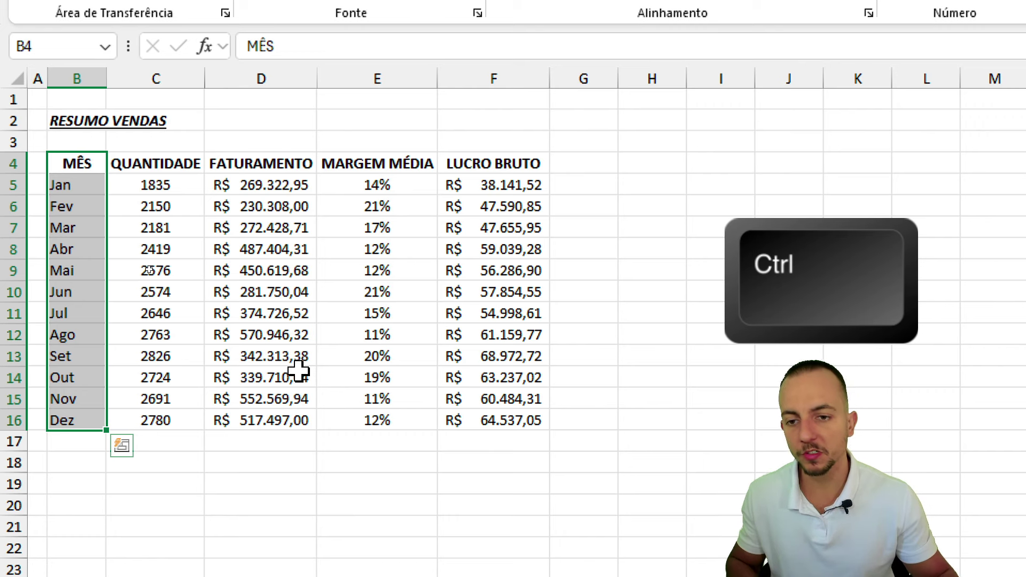
pyautogui.moveTo(282, 170); pyautogui.dragTo(259, 422)
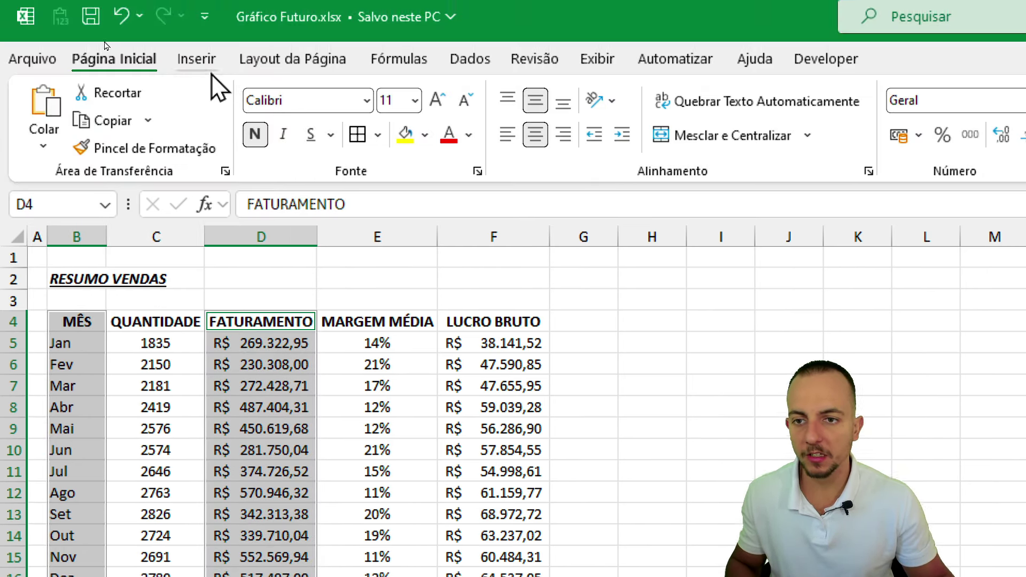
# Step: Insert a Coluna Agrupada (clustered column) chart of the selected FATURAMENTO data
pyautogui.click(197, 65)
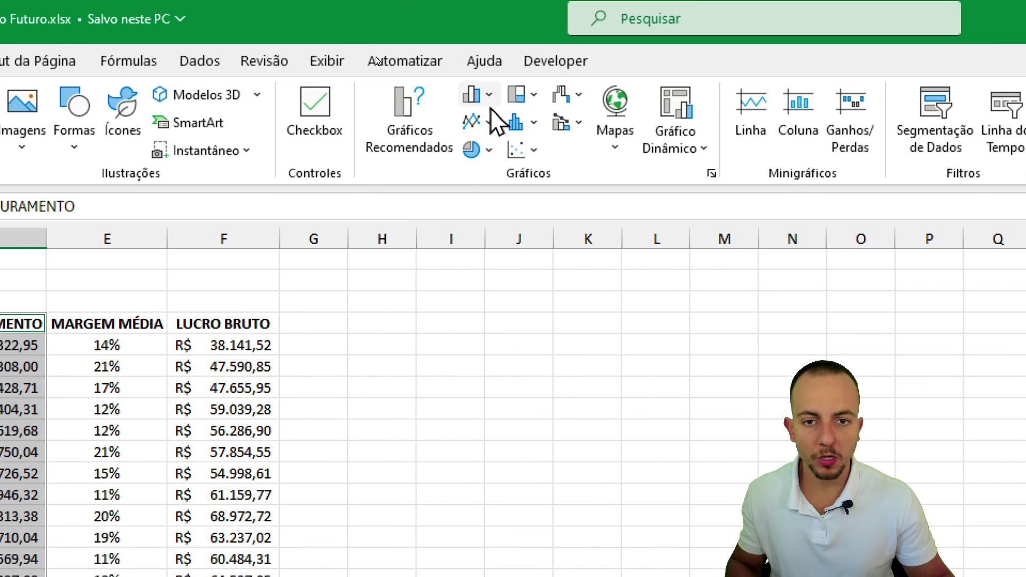
pyautogui.click(480, 103)
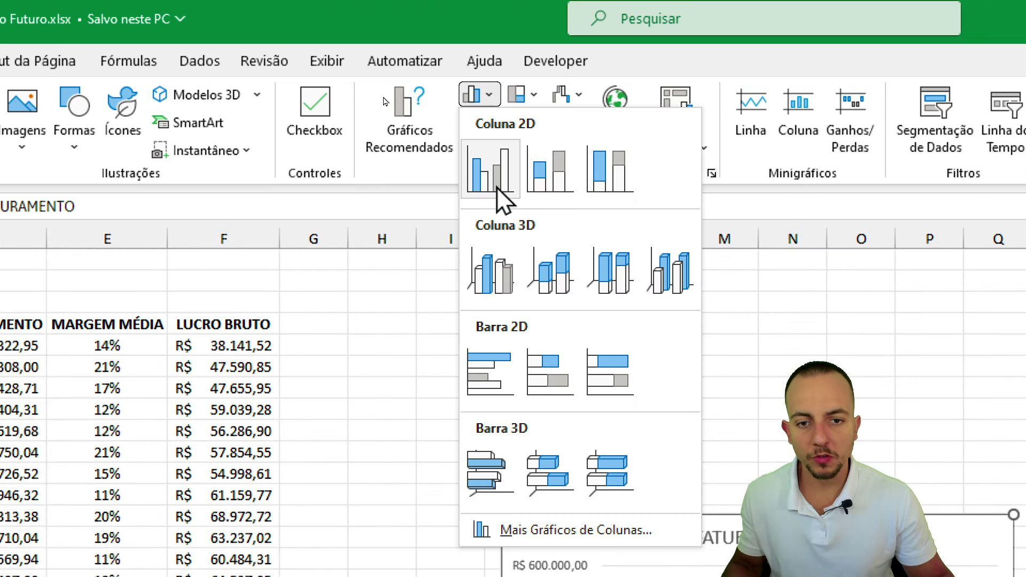
pyautogui.click(484, 121)
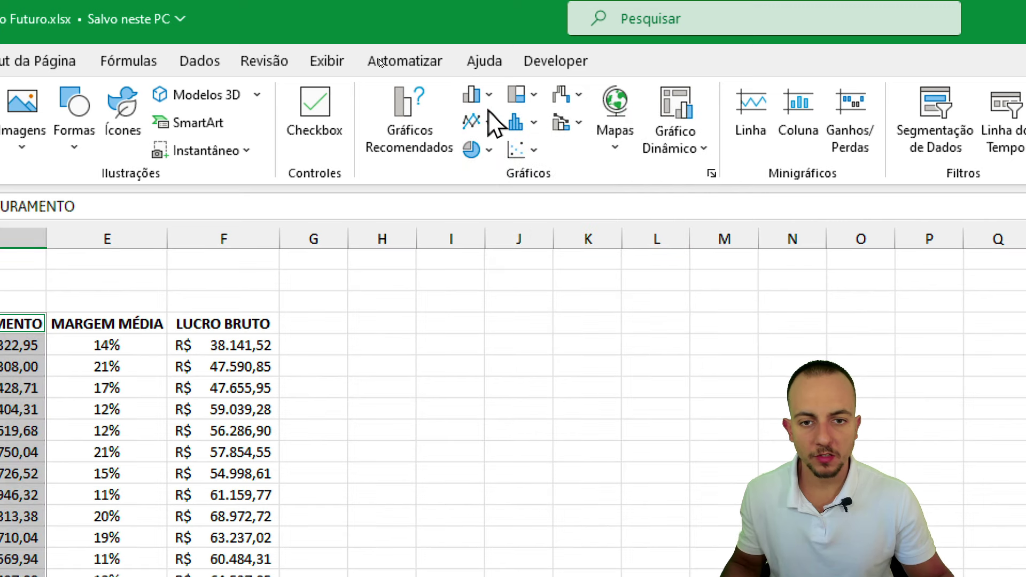
pyautogui.click(488, 121)
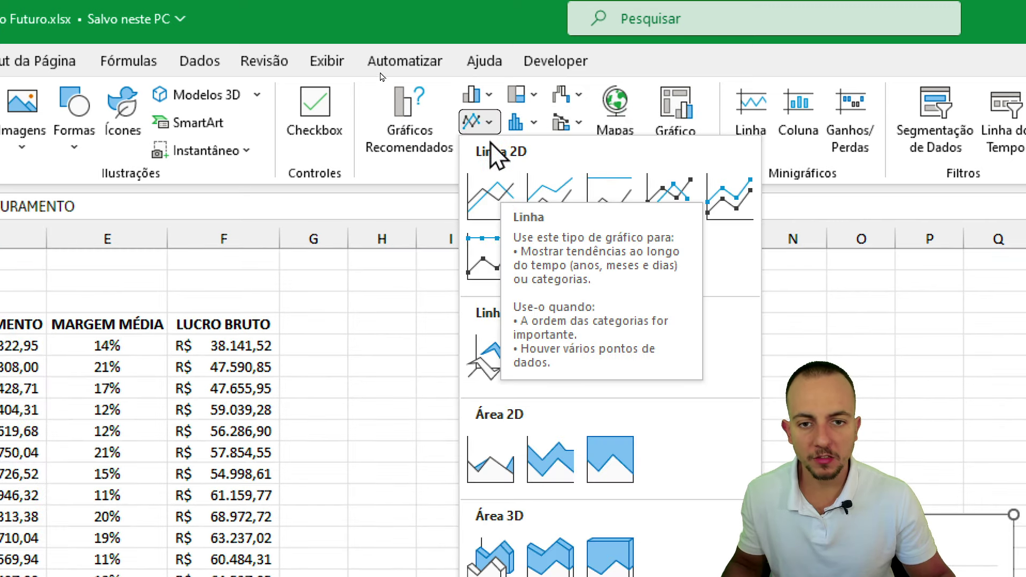
pyautogui.click(473, 94)
pyautogui.click(488, 172)
# Step: Move the chart beside the table, enlarge it, and sketch the trend continuing past December
pyautogui.moveTo(584, 243); pyautogui.dragTo(401, 37)
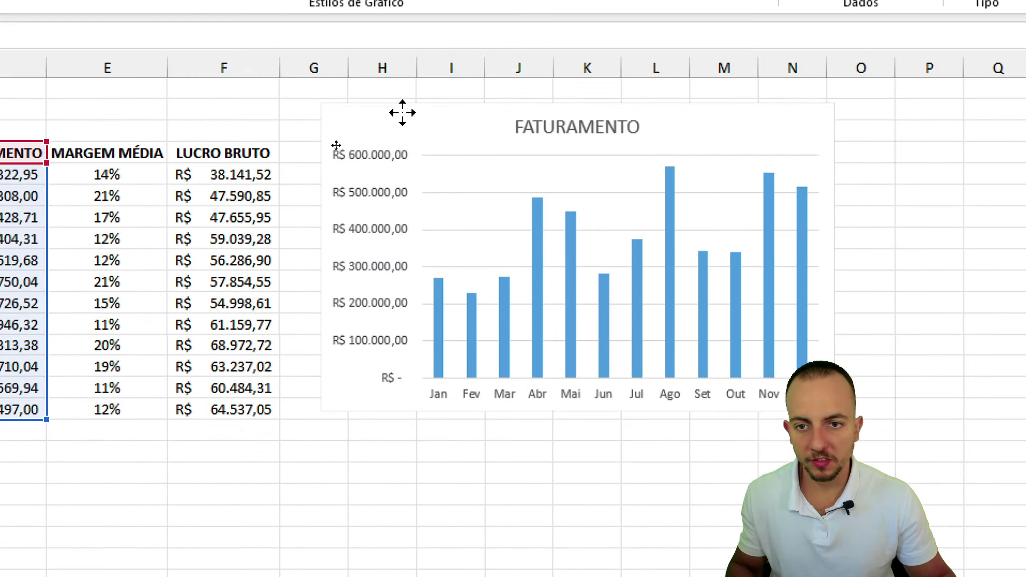
pyautogui.moveTo(633, 375); pyautogui.dragTo(698, 393)
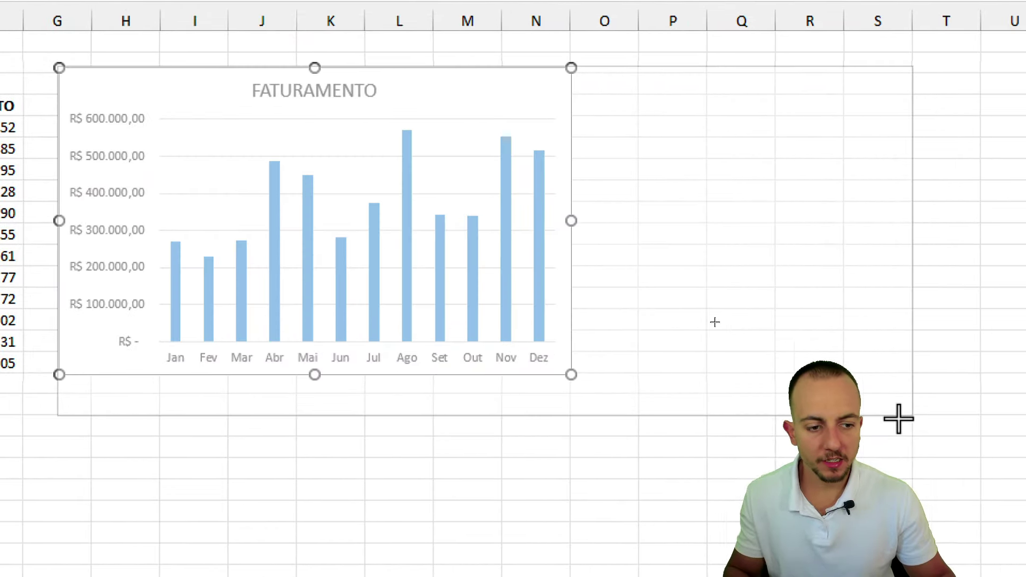
pyautogui.moveTo(762, 404); pyautogui.dragTo(898, 417)
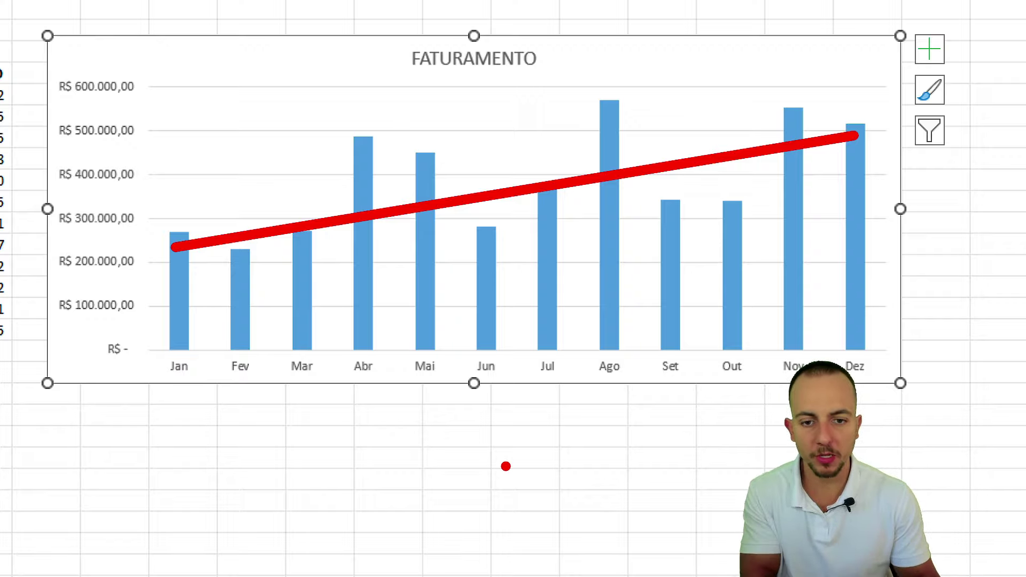
pyautogui.moveTo(931, 184); pyautogui.dragTo(719, 263)
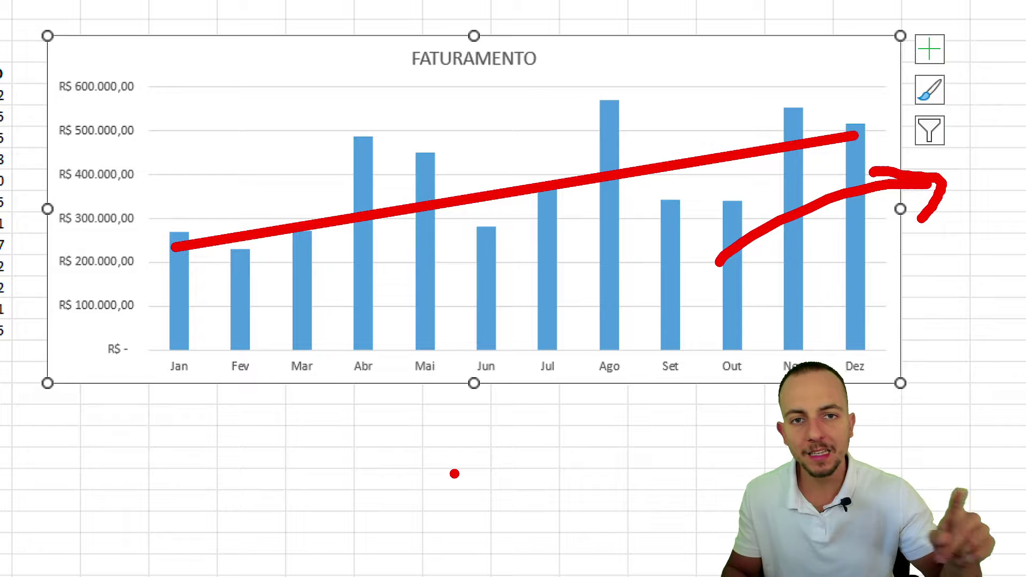
pyautogui.press('Escape')
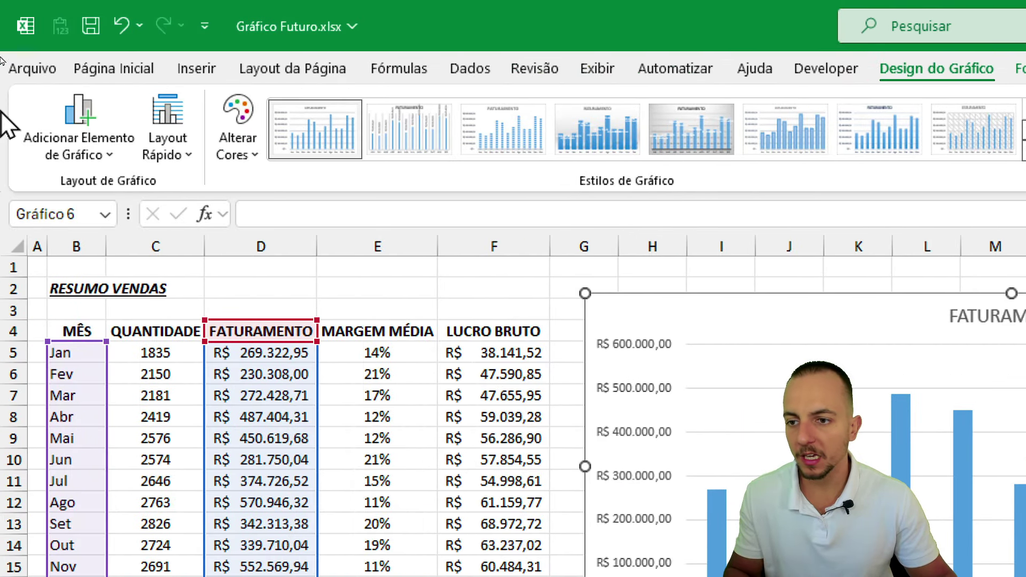
# Step: Add a Linear trendline to the FATURAMENTO chart and open More Trendline Options
pyautogui.click(104, 151)
pyautogui.moveTo(117, 211)
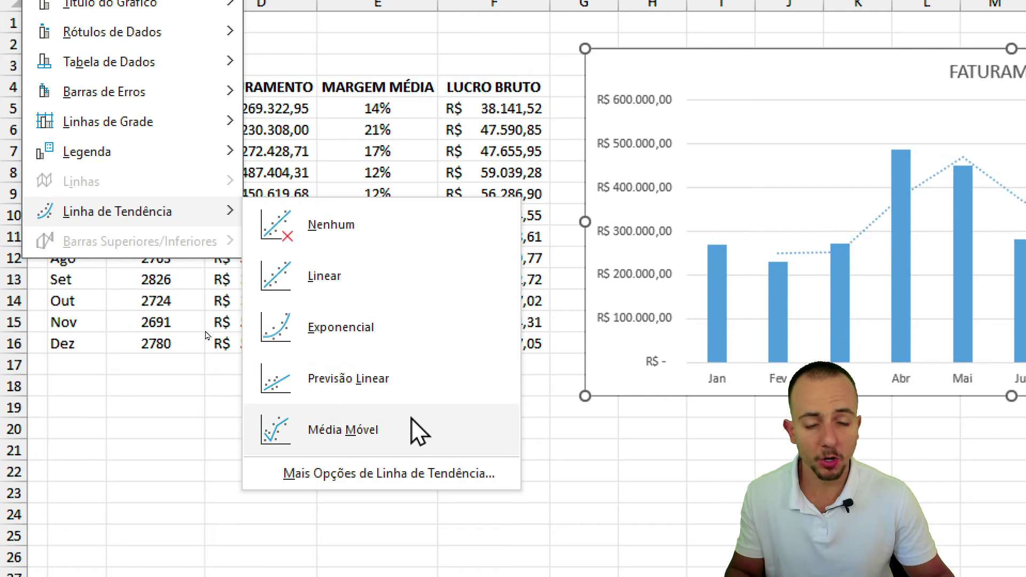
pyautogui.click(345, 287)
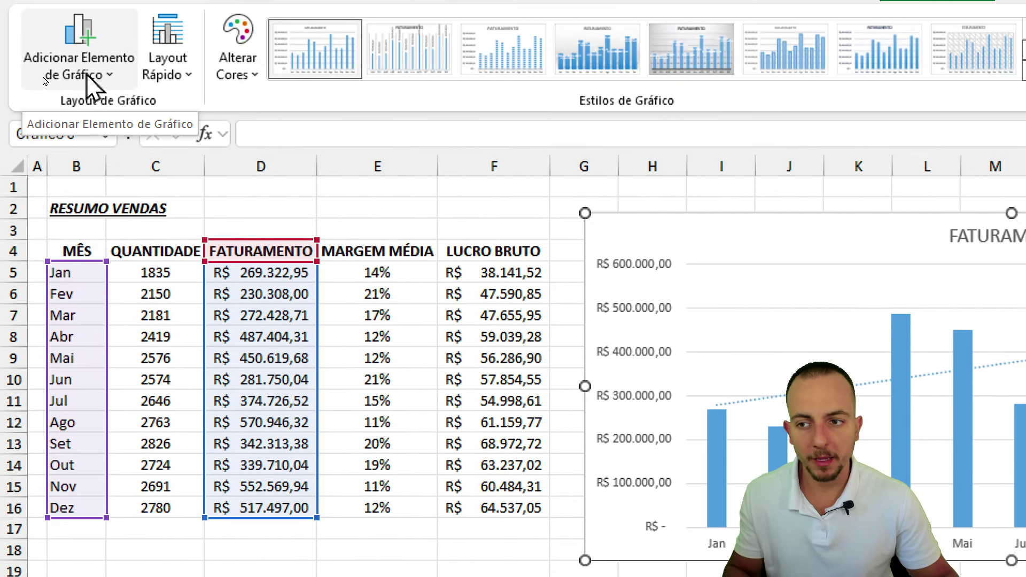
pyautogui.click(86, 74)
pyautogui.moveTo(117, 121)
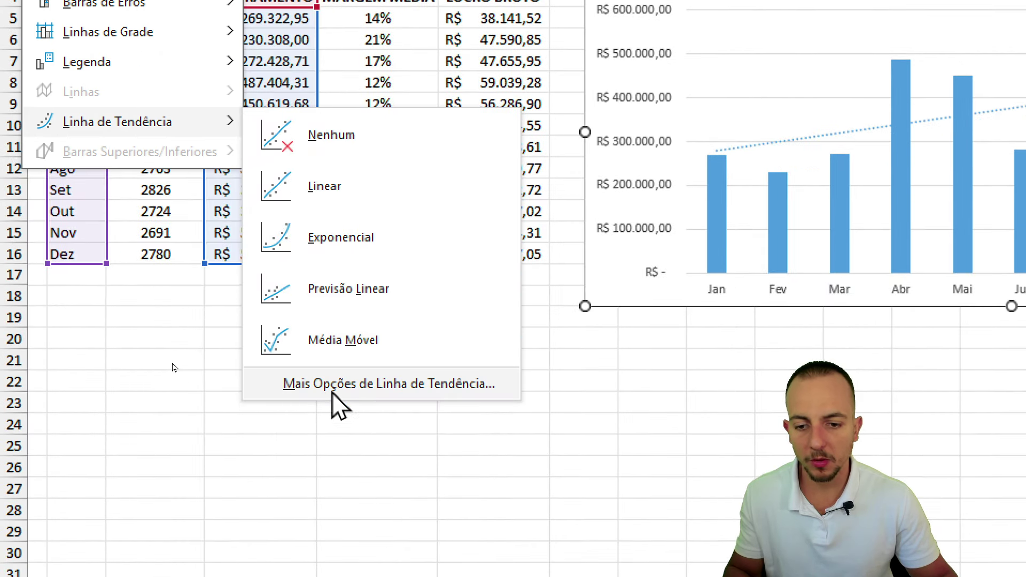
pyautogui.click(366, 383)
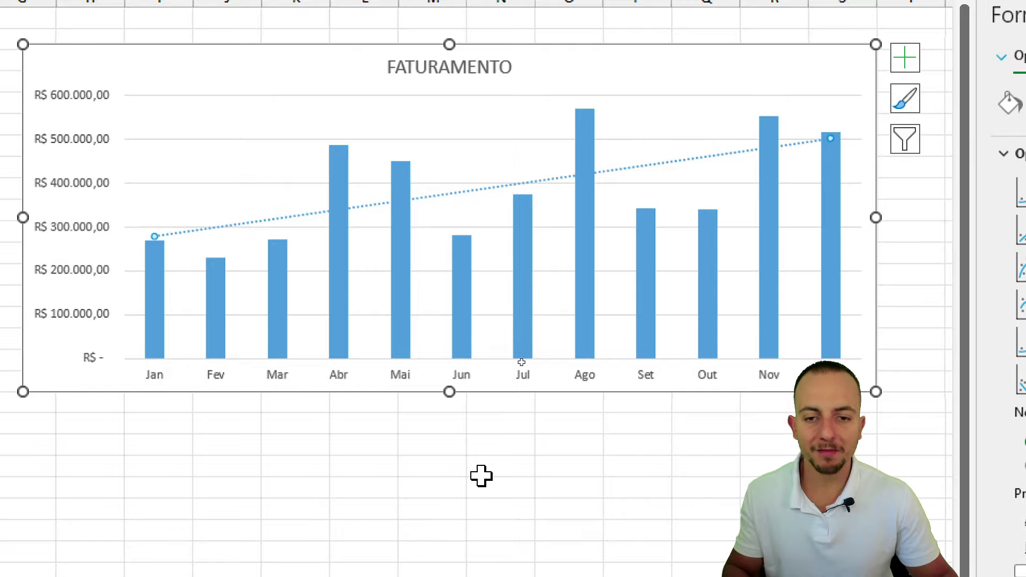
pyautogui.moveTo(220, 204)
pyautogui.mouseDown()
pyautogui.moveTo(165, 202)
pyautogui.moveTo(442, 241)
pyautogui.moveTo(847, 142)
pyautogui.moveTo(446, 141)
pyautogui.moveTo(156, 220)
pyautogui.mouseUp()
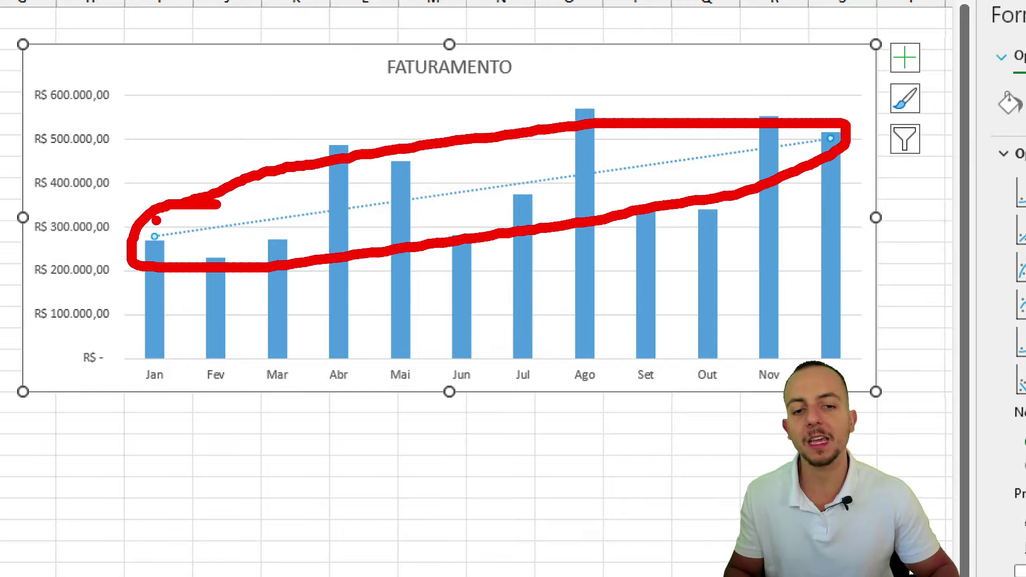
pyautogui.press('e')
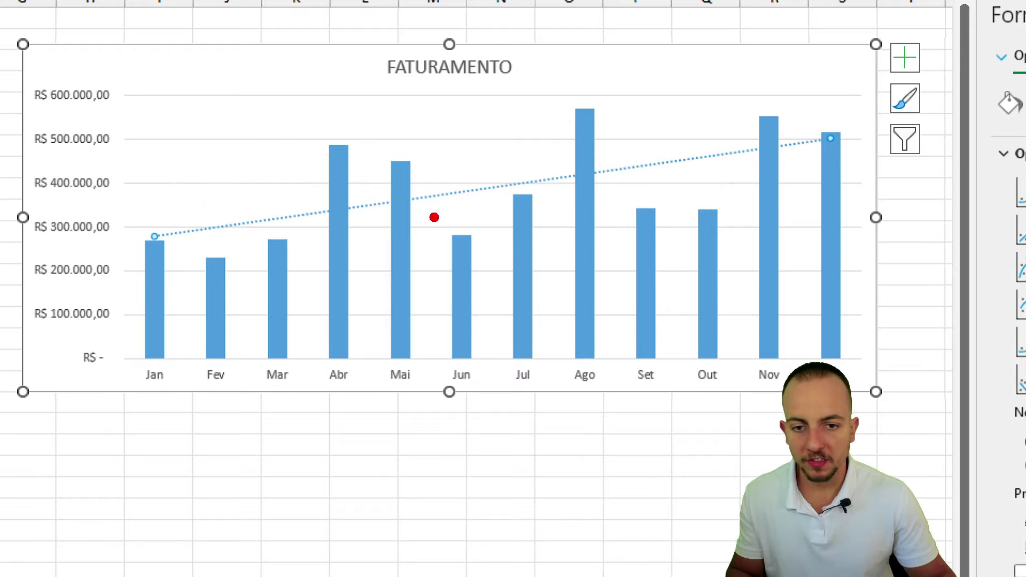
pyautogui.moveTo(470, 227); pyautogui.dragTo(467, 319)
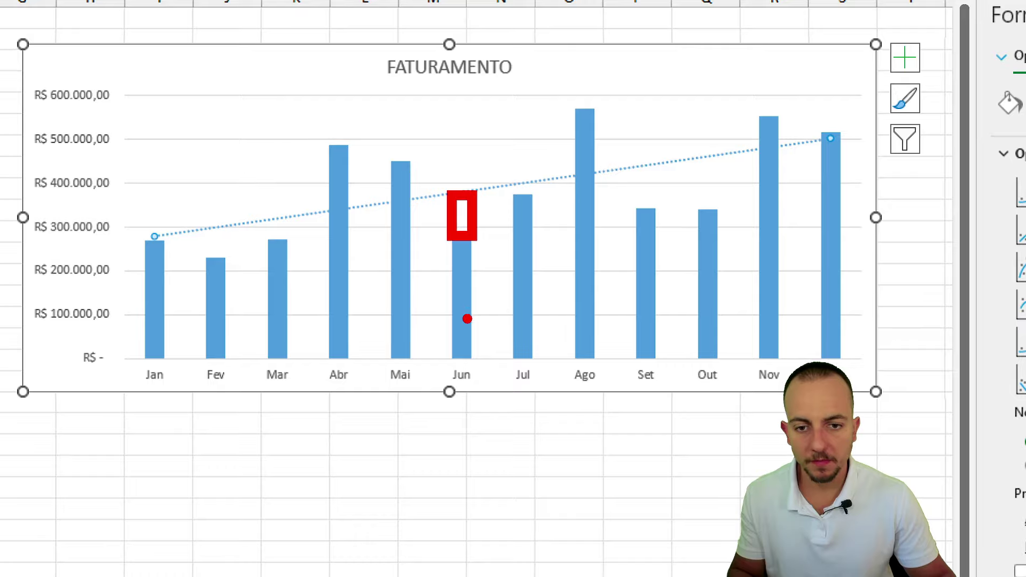
pyautogui.moveTo(323, 146); pyautogui.dragTo(360, 206)
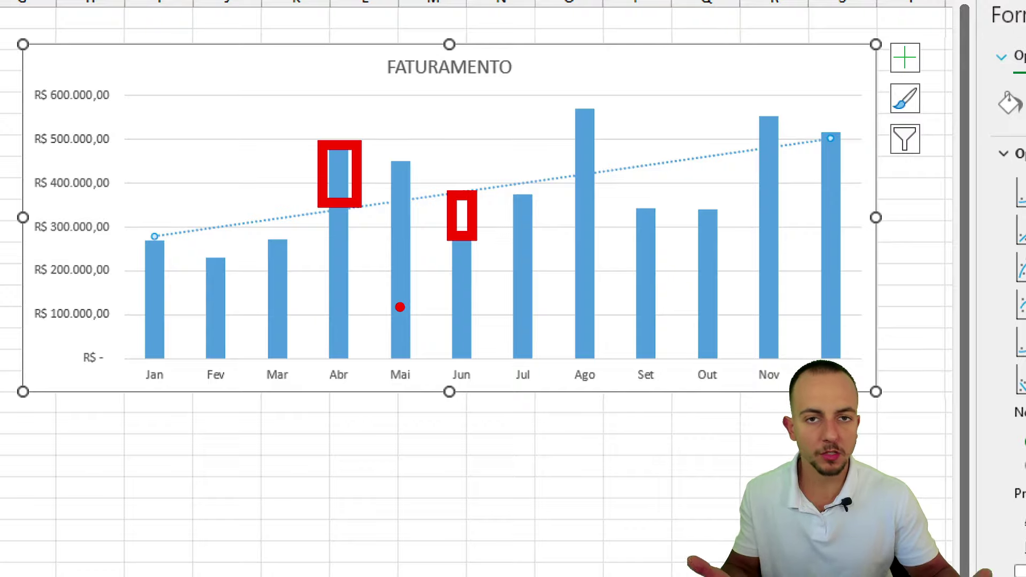
pyautogui.moveTo(244, 138); pyautogui.dragTo(304, 144)
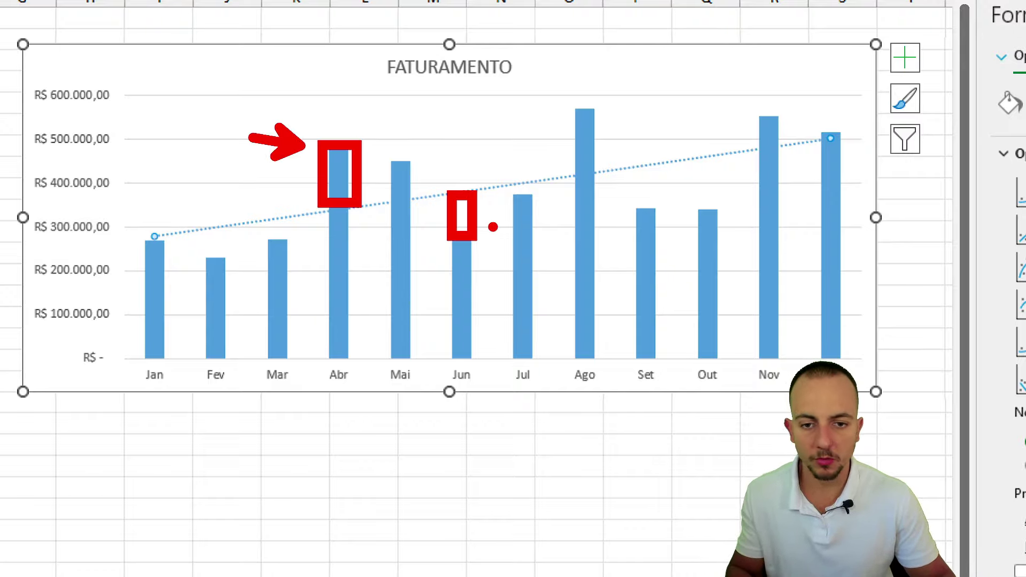
pyautogui.moveTo(493, 227); pyautogui.dragTo(543, 250)
pyautogui.moveTo(641, 165); pyautogui.dragTo(262, 220)
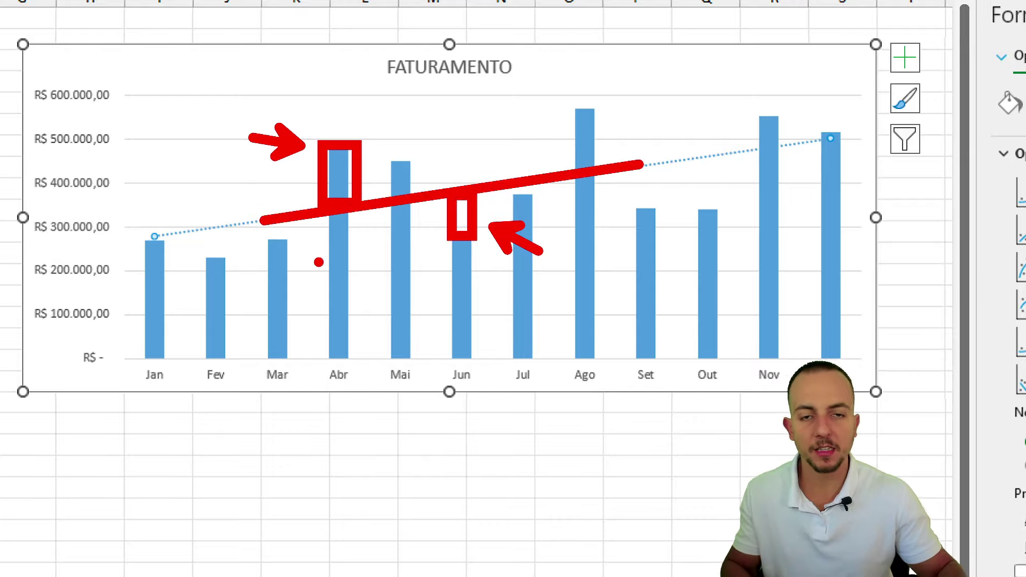
pyautogui.moveTo(609, 130); pyautogui.dragTo(623, 218)
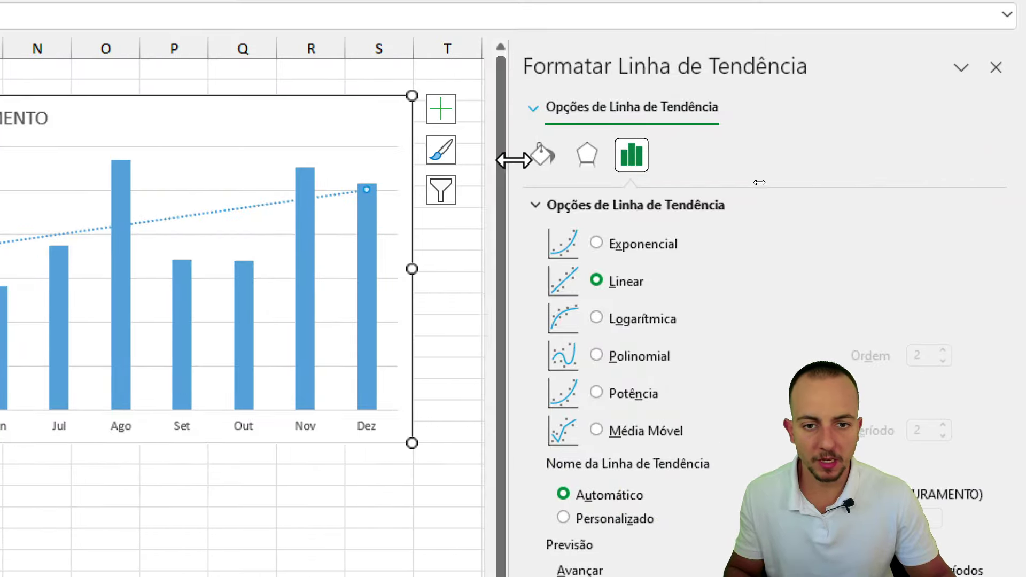
# Step: Widen the Format Trendline pane and set Forecast Forward to 12 periods
pyautogui.moveTo(512, 159); pyautogui.dragTo(470, 160)
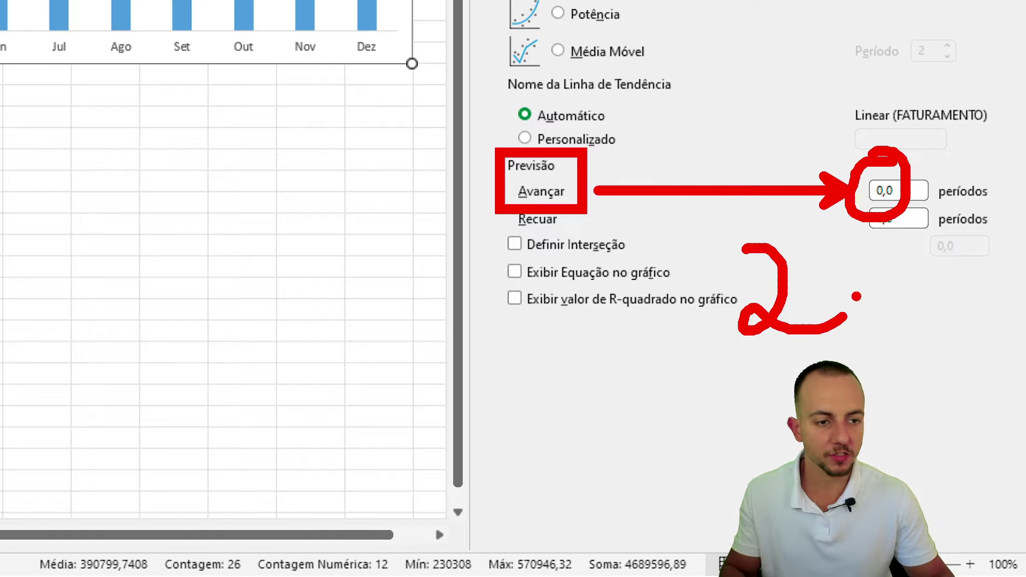
pyautogui.click(887, 194)
pyautogui.write('1')
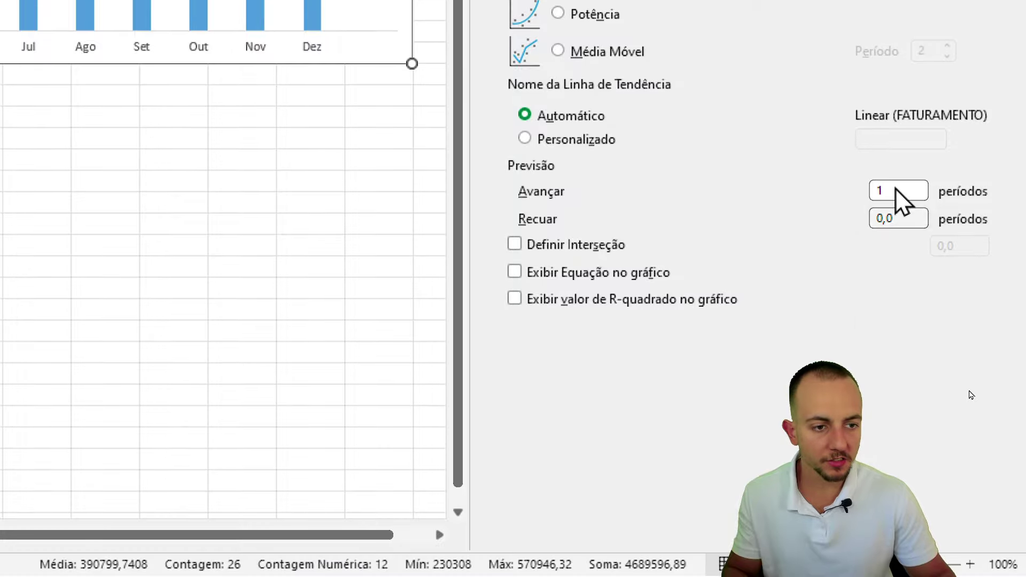
pyautogui.write('2')
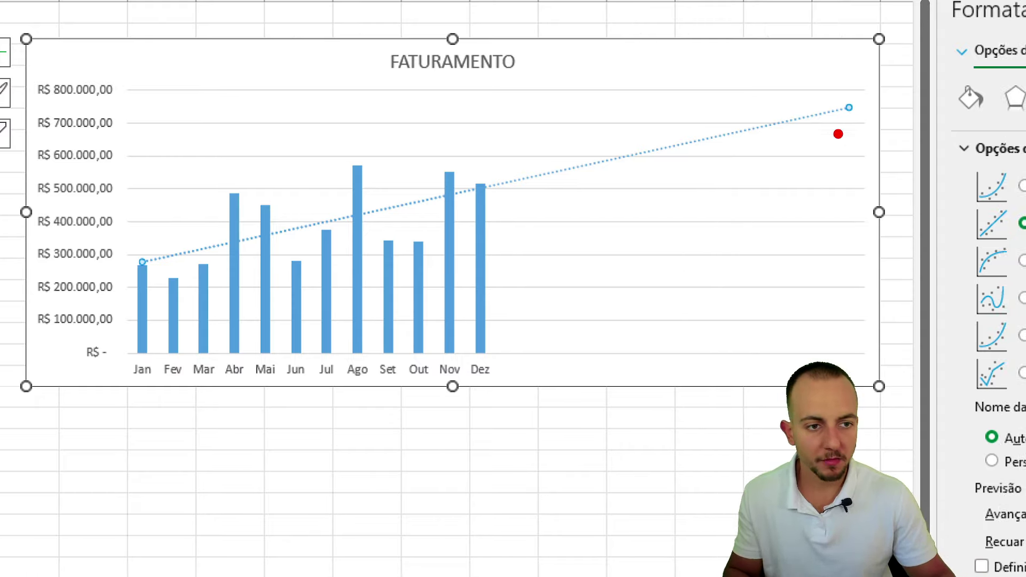
pyautogui.moveTo(852, 152); pyautogui.dragTo(850, 344)
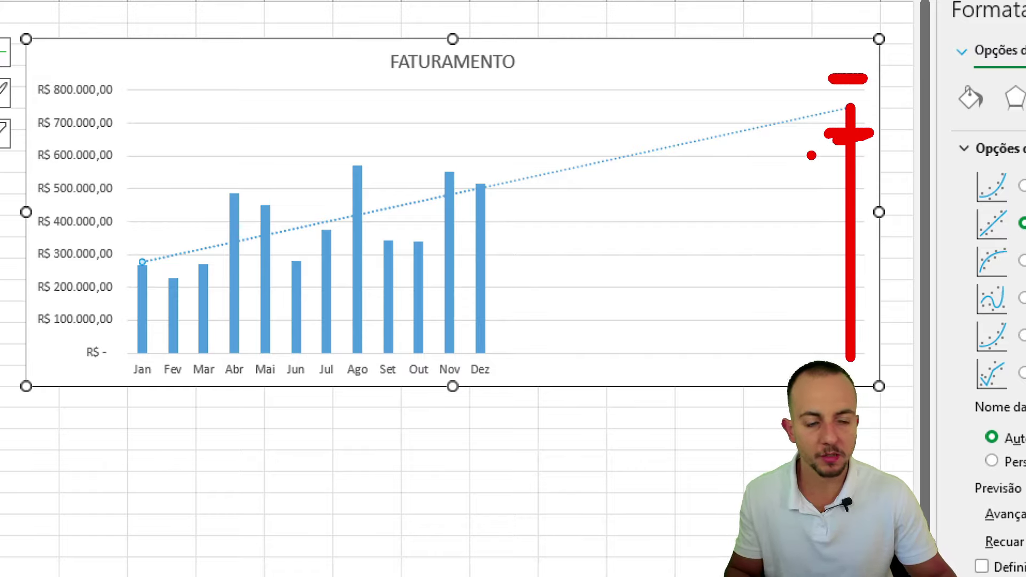
pyautogui.moveTo(852, 108); pyautogui.dragTo(310, 221)
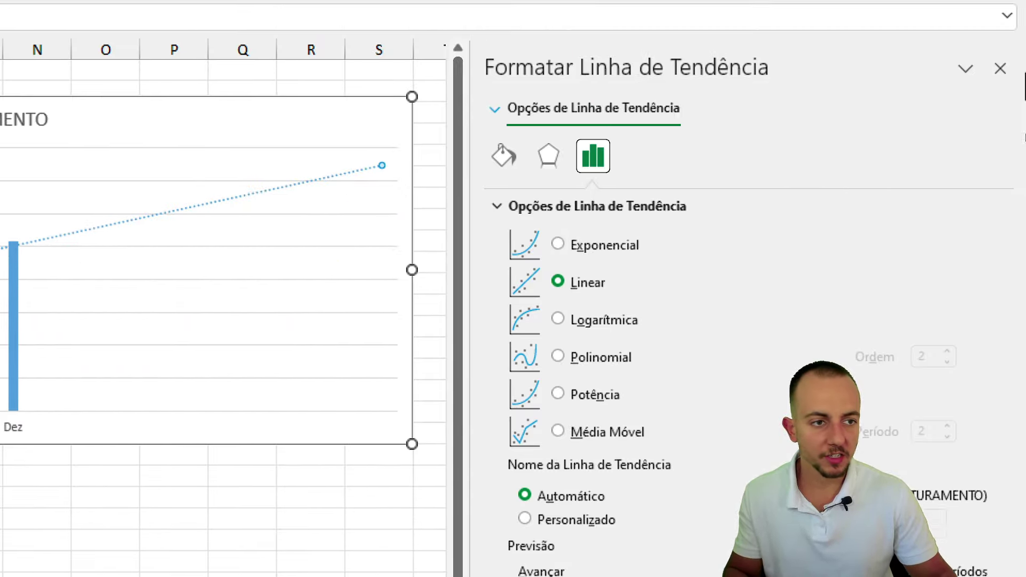
# Step: Close the Format Trendline pane and clear the stray marks drawn on the sheet
pyautogui.click(1003, 85)
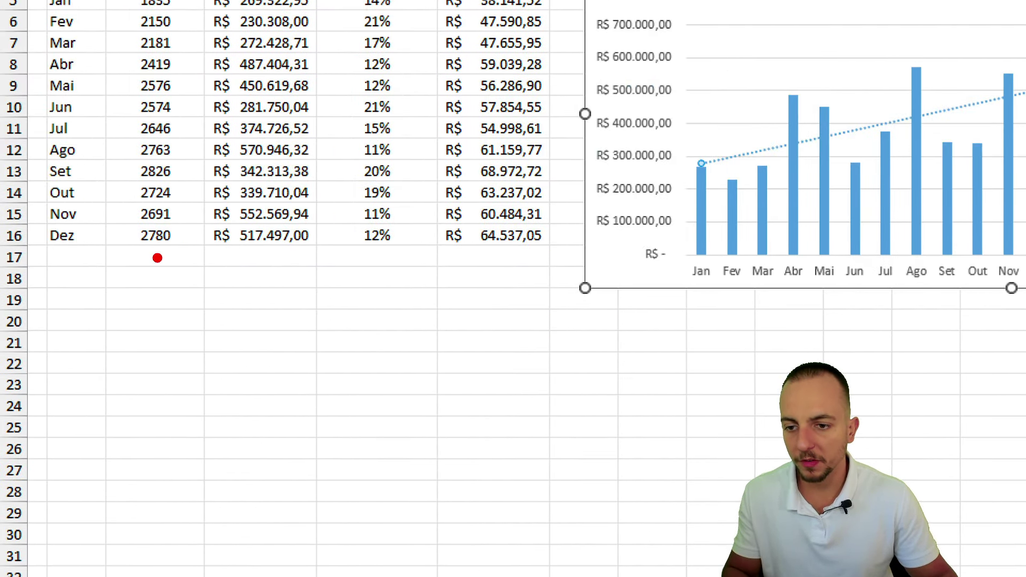
pyautogui.moveTo(157, 257); pyautogui.dragTo(160, 521)
pyautogui.moveTo(118, 478); pyautogui.dragTo(191, 502)
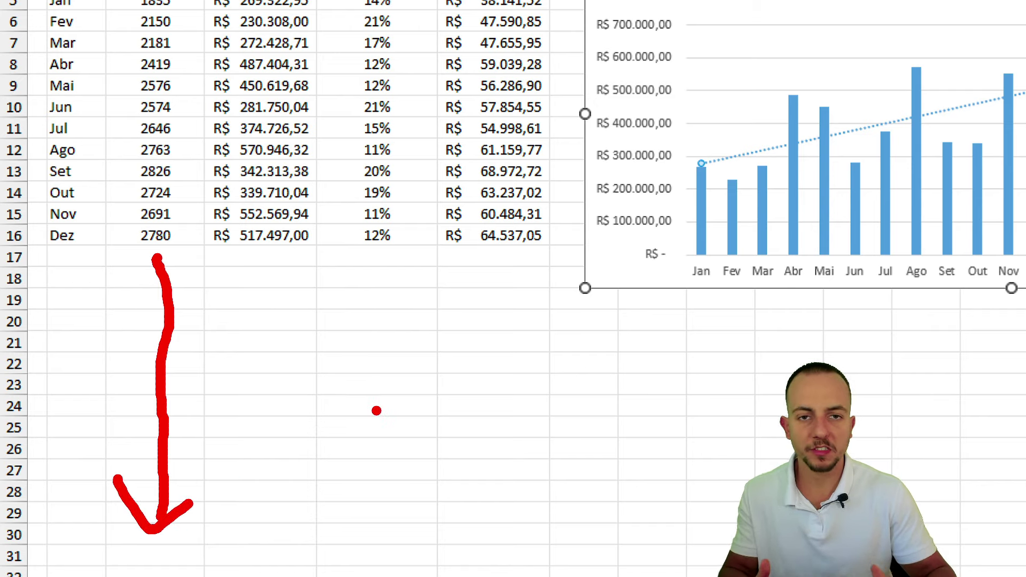
pyautogui.hotkey('ctrl', 'z')
pyautogui.hotkey('ctrl', 'z')
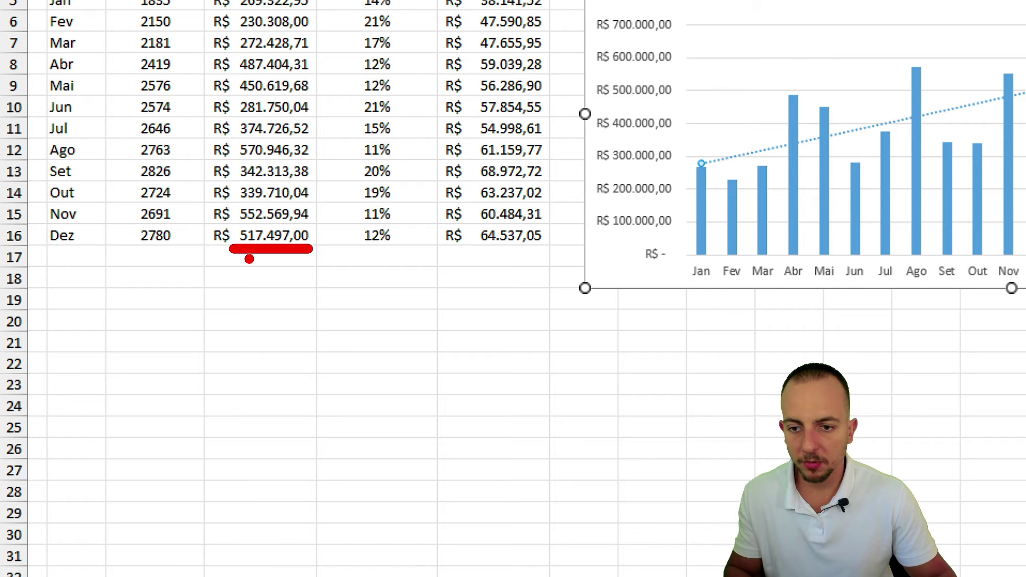
pyautogui.moveTo(259, 356); pyautogui.dragTo(254, 517)
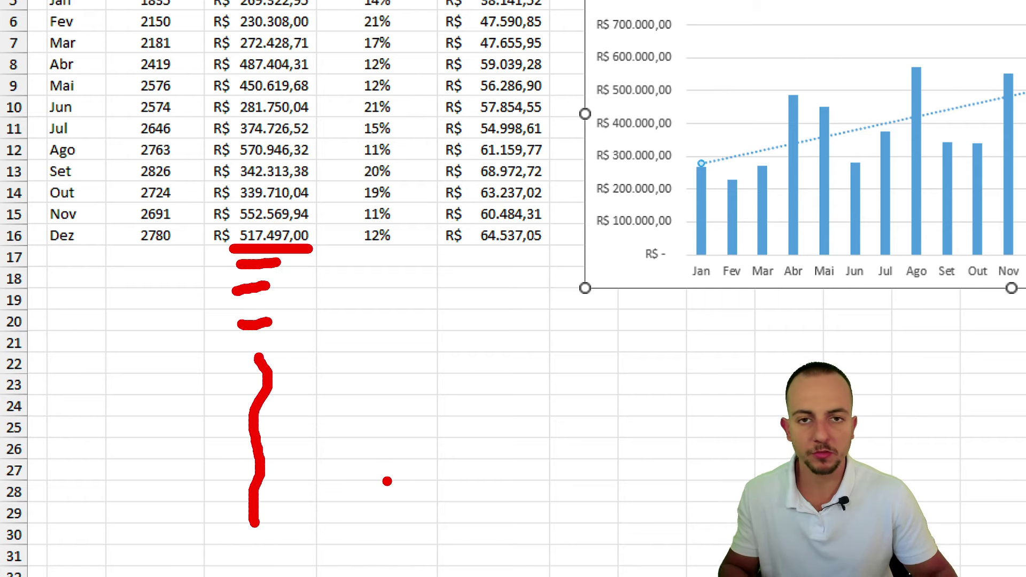
pyautogui.press('Escape')
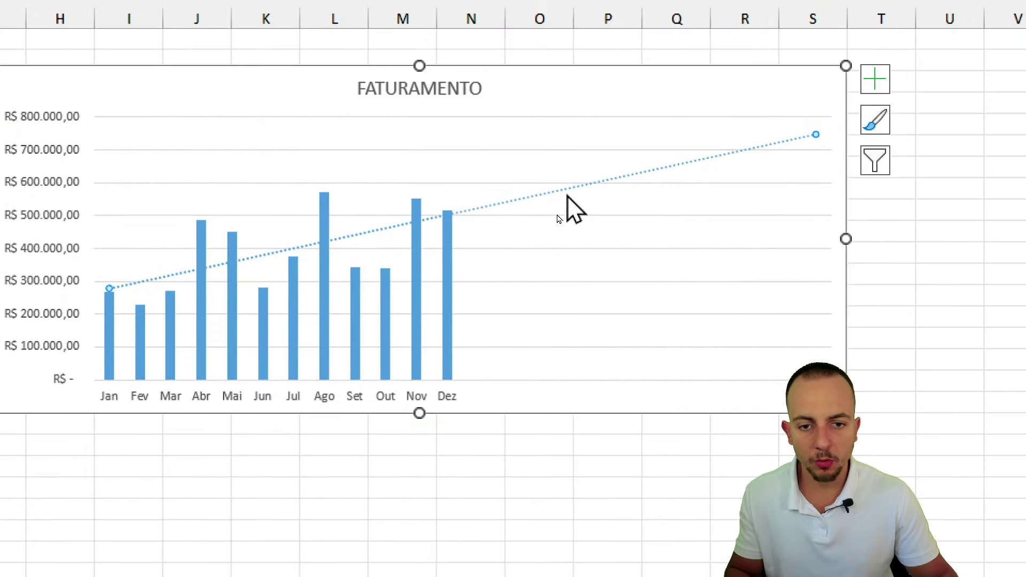
# Step: Make the trendline red and thicken it to 5 pt
pyautogui.rightClick(516, 200)
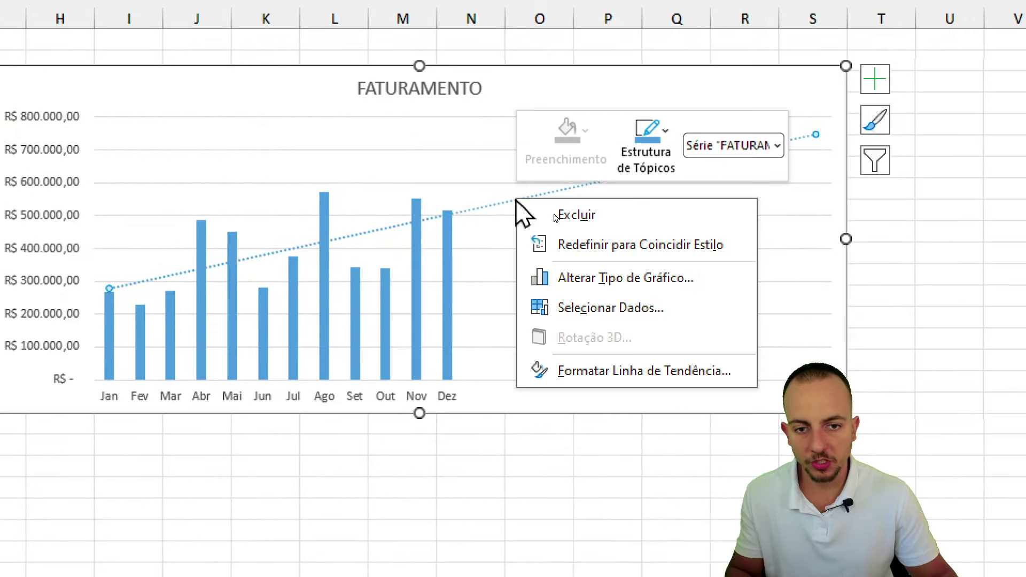
pyautogui.click(592, 370)
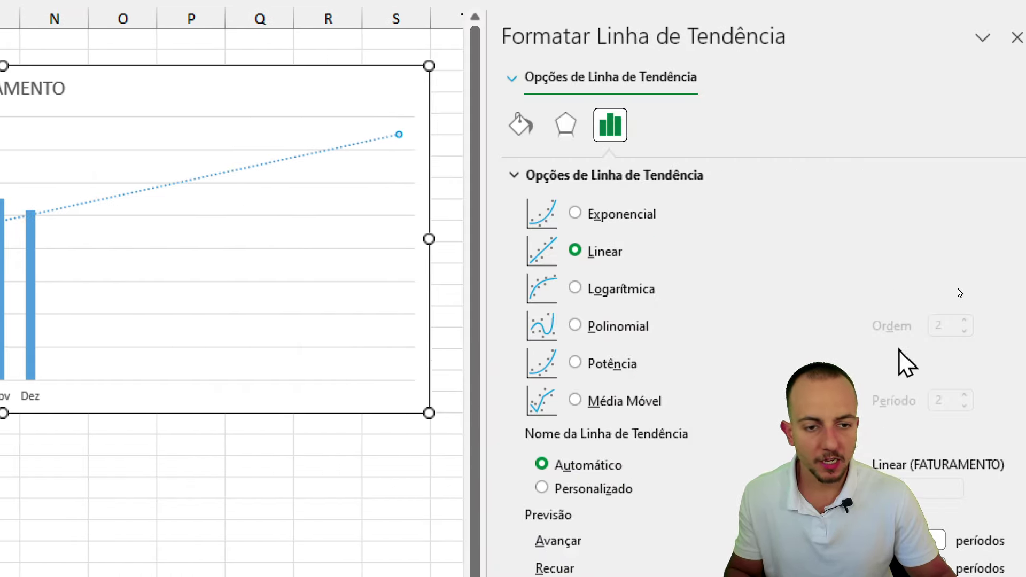
pyautogui.click(505, 136)
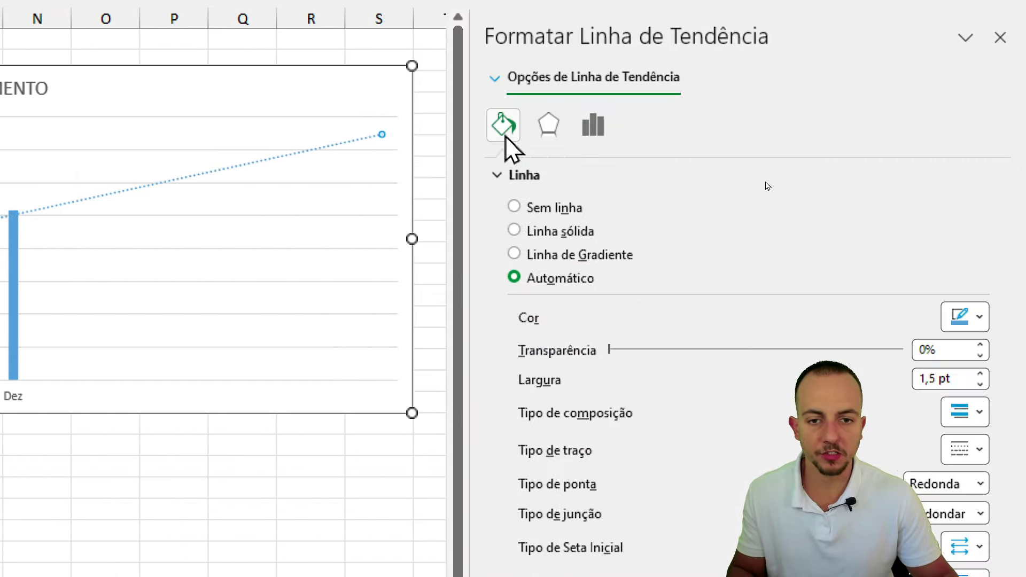
pyautogui.click(965, 317)
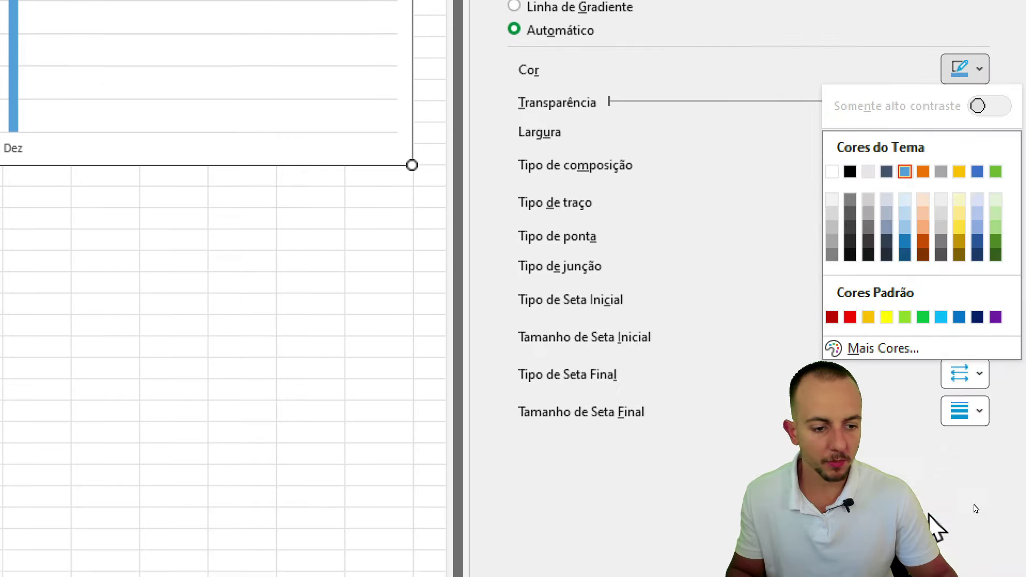
pyautogui.click(844, 276)
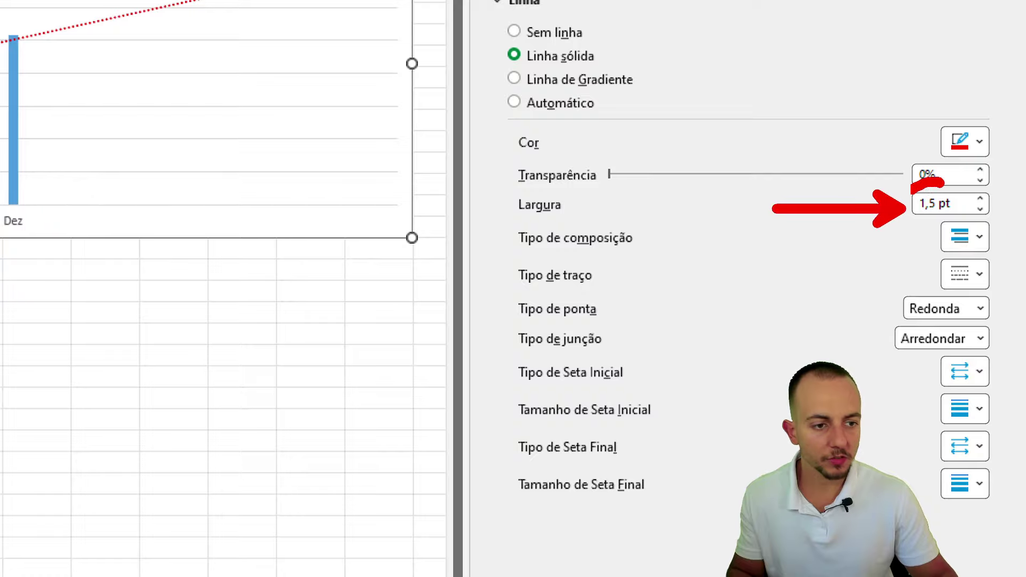
pyautogui.click(980, 199)
pyautogui.click(980, 199)
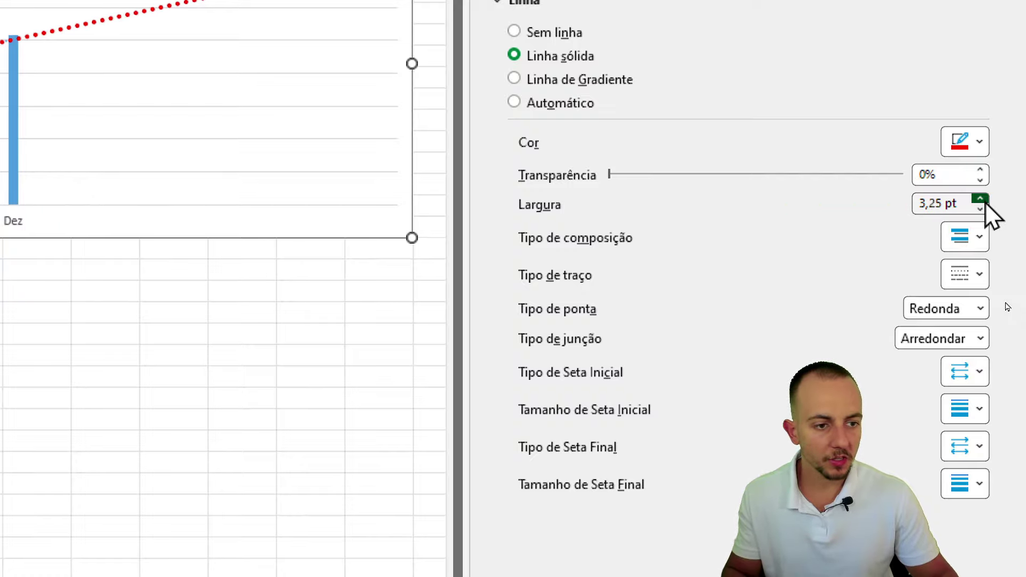
pyautogui.click(980, 199)
pyautogui.click(980, 198)
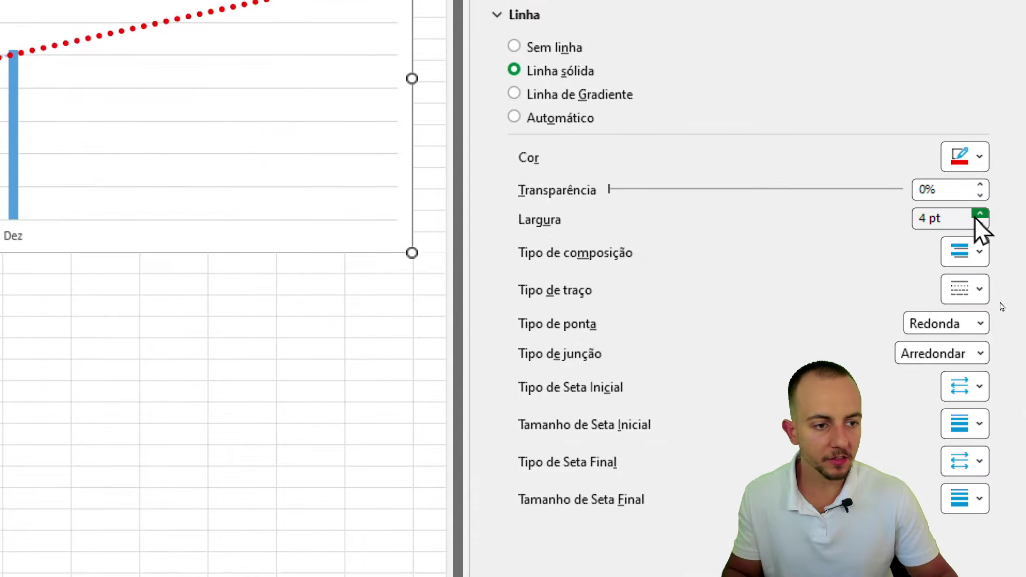
pyautogui.click(980, 213)
pyautogui.click(980, 213)
pyautogui.click(980, 213)
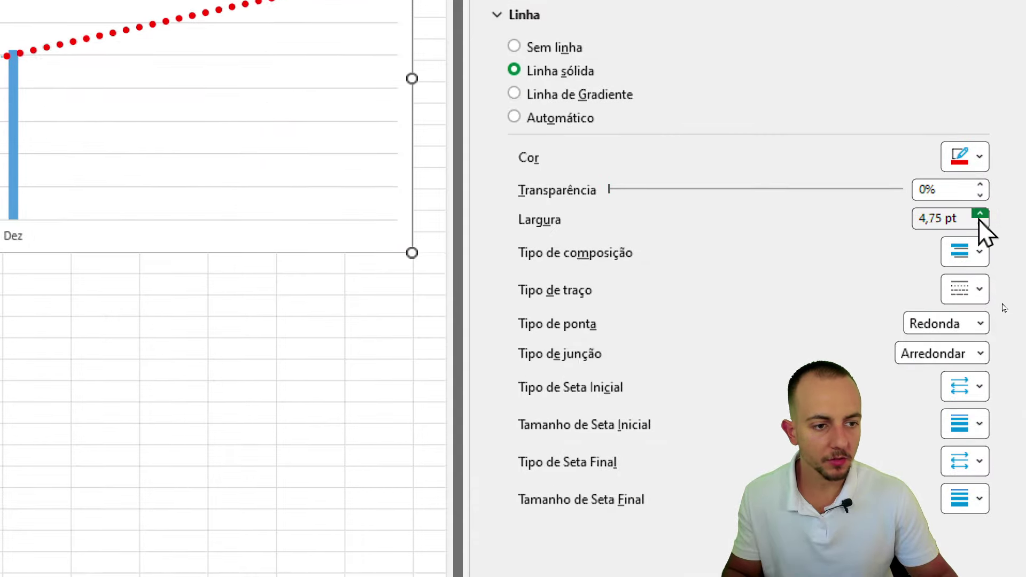
pyautogui.click(980, 213)
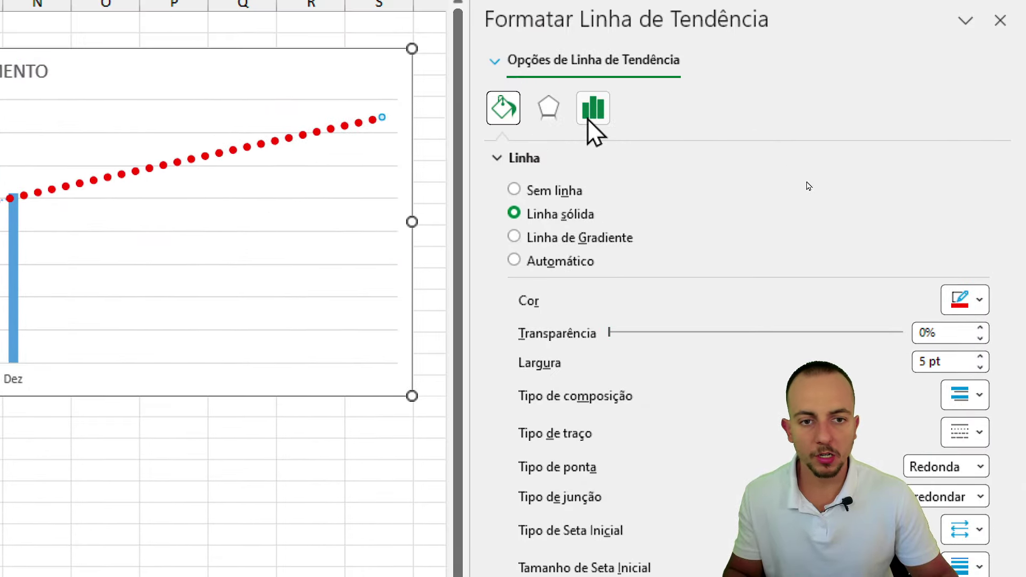
# Step: Preview Logarithmic and Polynomial trend types, keep Linear, and close the pane
pyautogui.click(592, 109)
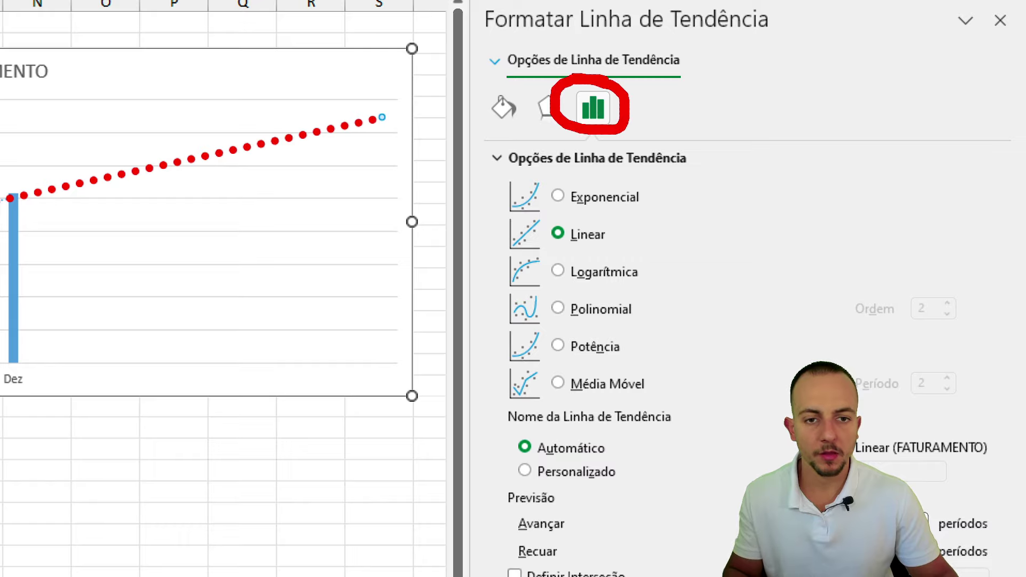
pyautogui.click(592, 273)
pyautogui.click(587, 313)
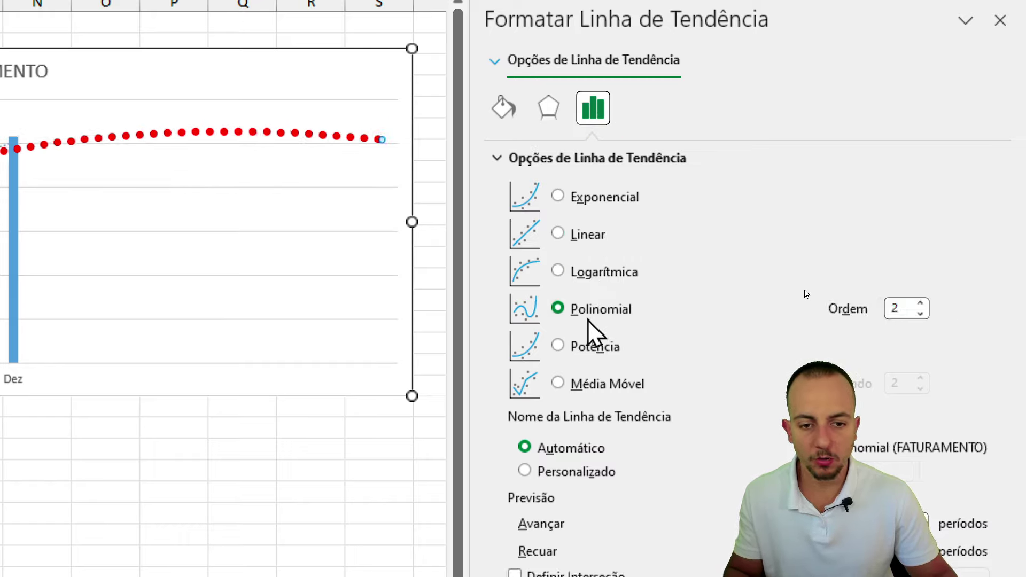
pyautogui.click(596, 273)
pyautogui.click(588, 235)
pyautogui.click(599, 273)
pyautogui.click(579, 236)
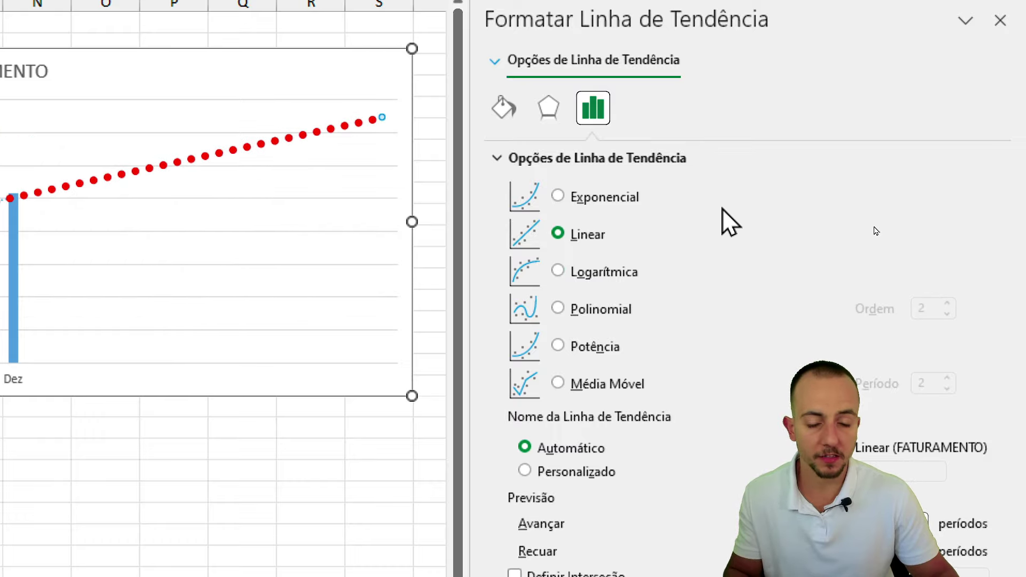
pyautogui.click(996, 48)
pyautogui.press('Escape')
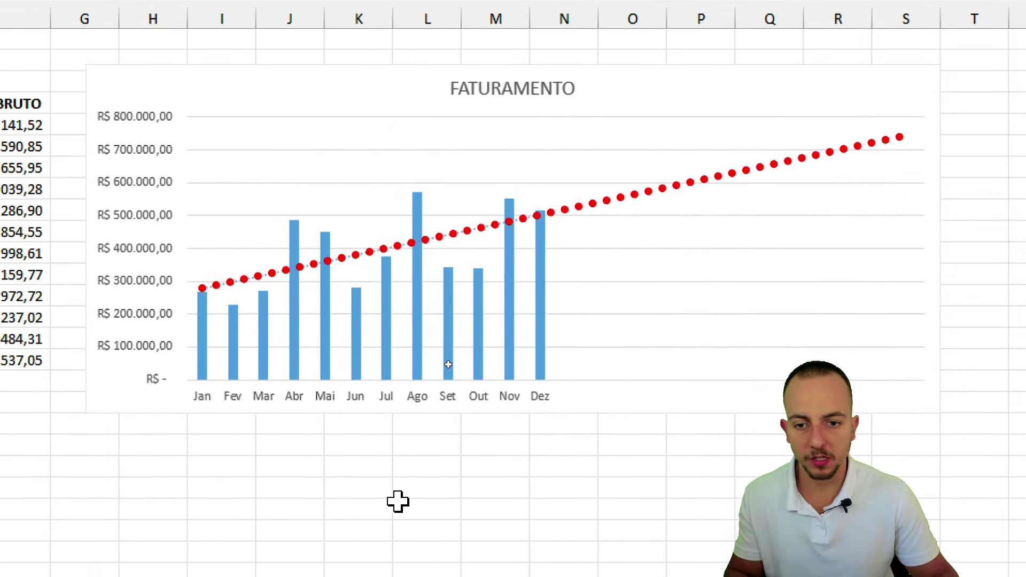
pyautogui.click(398, 501)
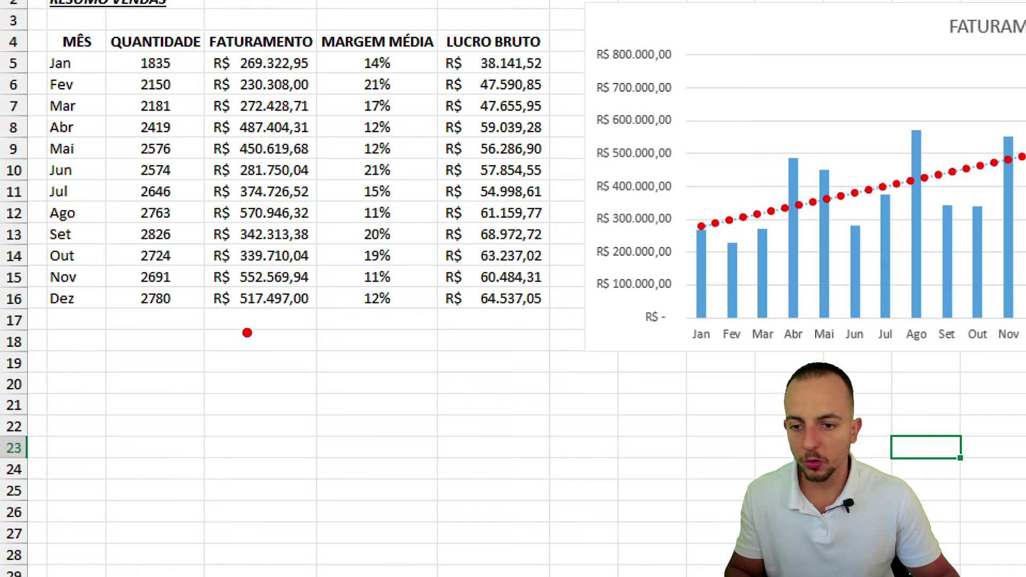
pyautogui.moveTo(210, 326); pyautogui.dragTo(298, 325)
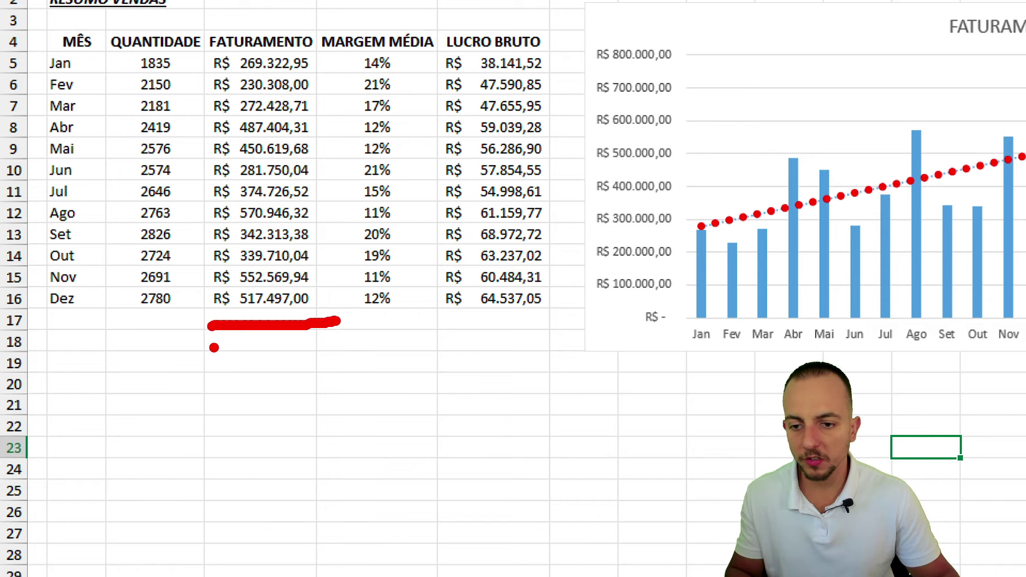
pyautogui.moveTo(214, 348); pyautogui.dragTo(302, 347)
pyautogui.moveTo(221, 373); pyautogui.dragTo(282, 374)
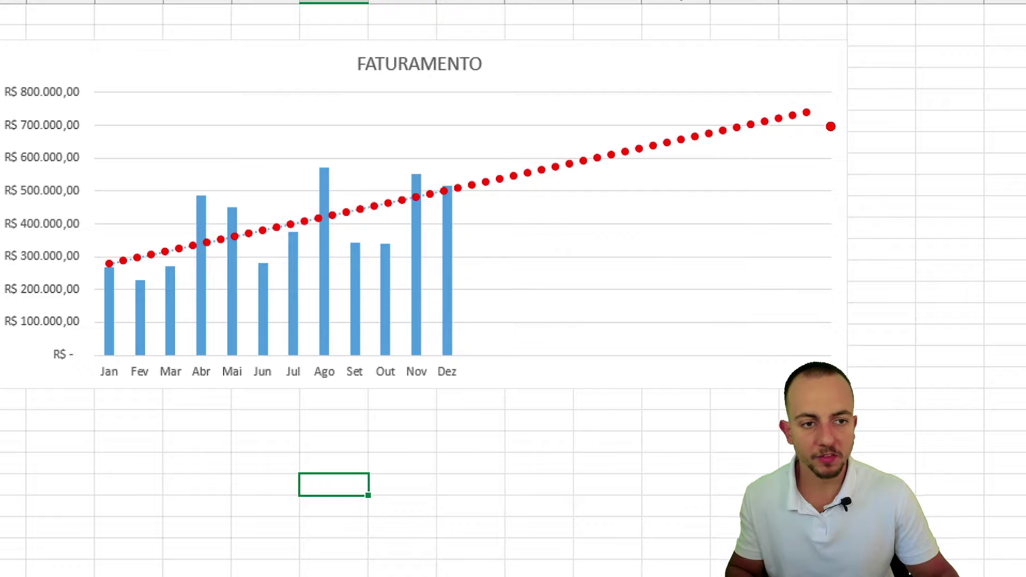
pyautogui.moveTo(776, 107)
pyautogui.mouseDown()
pyautogui.moveTo(783, 138)
pyautogui.moveTo(466, 194)
pyautogui.mouseUp()
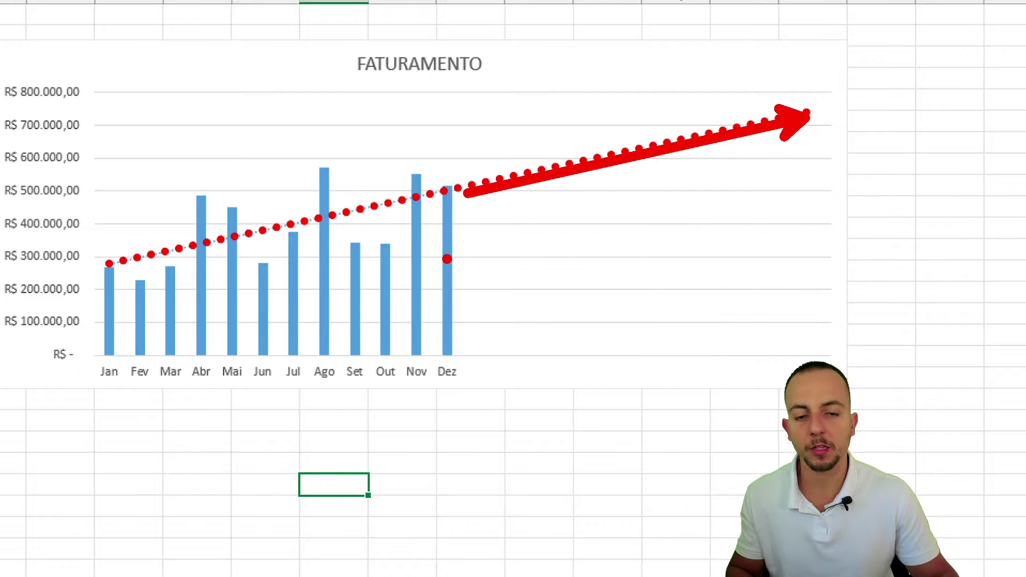
pyautogui.press('e')
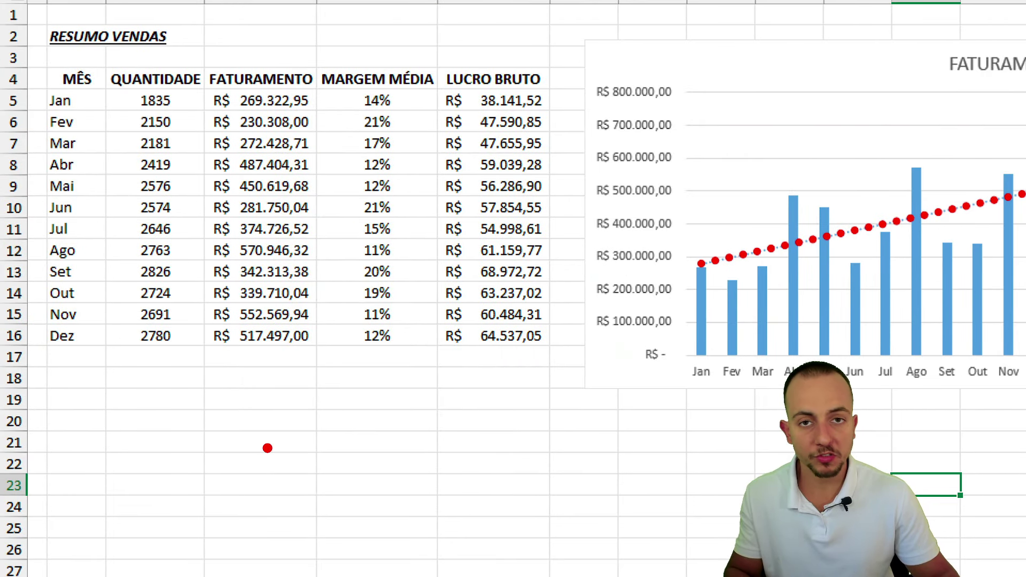
pyautogui.moveTo(236, 509); pyautogui.dragTo(236, 359)
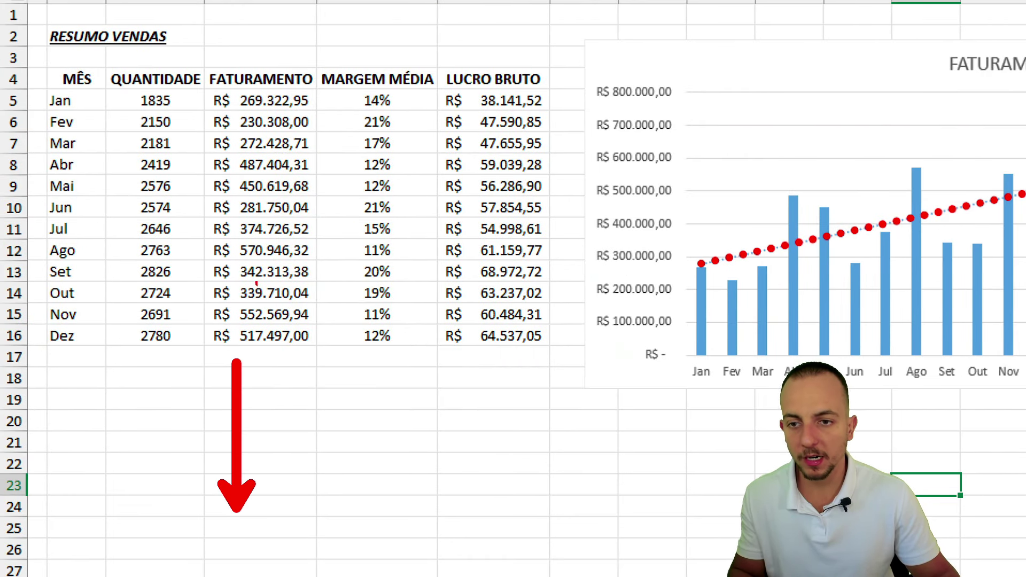
pyautogui.moveTo(46, 155)
pyautogui.mouseDown()
pyautogui.moveTo(317, 177)
pyautogui.moveTo(24, 199)
pyautogui.mouseUp()
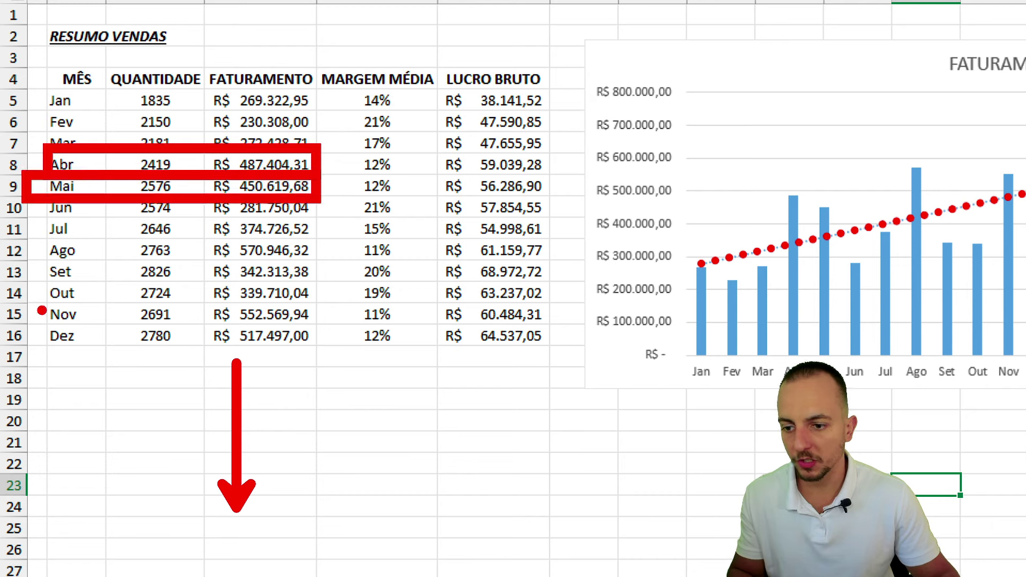
pyautogui.moveTo(41, 311)
pyautogui.mouseDown()
pyautogui.moveTo(299, 342)
pyautogui.moveTo(318, 353)
pyautogui.moveTo(292, 576)
pyautogui.mouseUp()
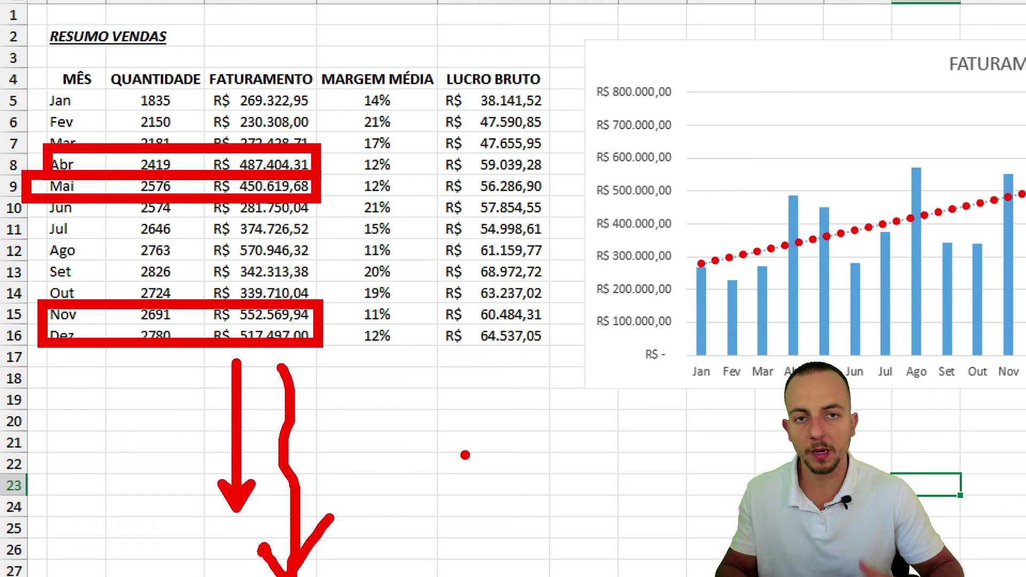
pyautogui.press('Escape')
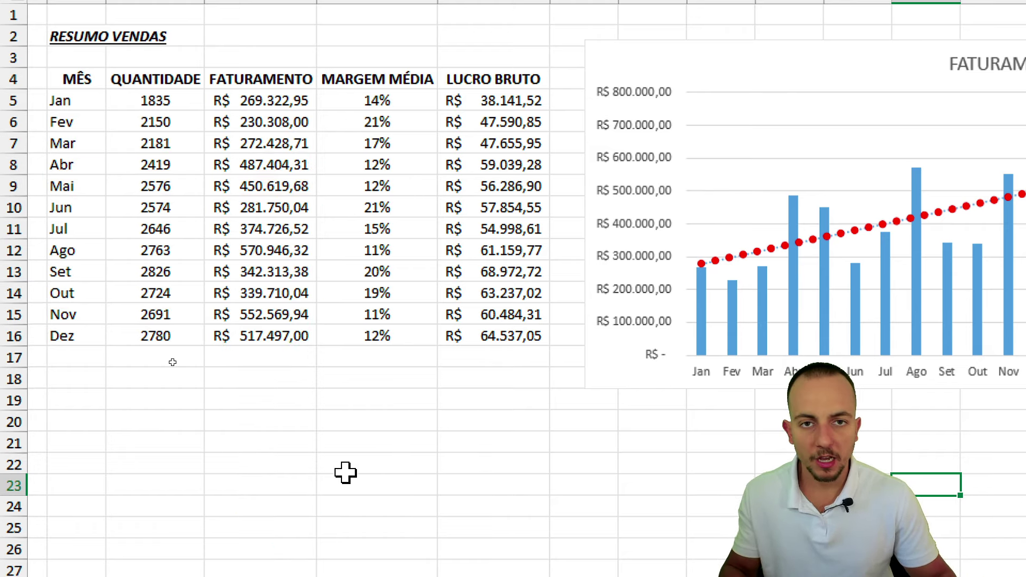
pyautogui.scroll(-2, 346, 472)
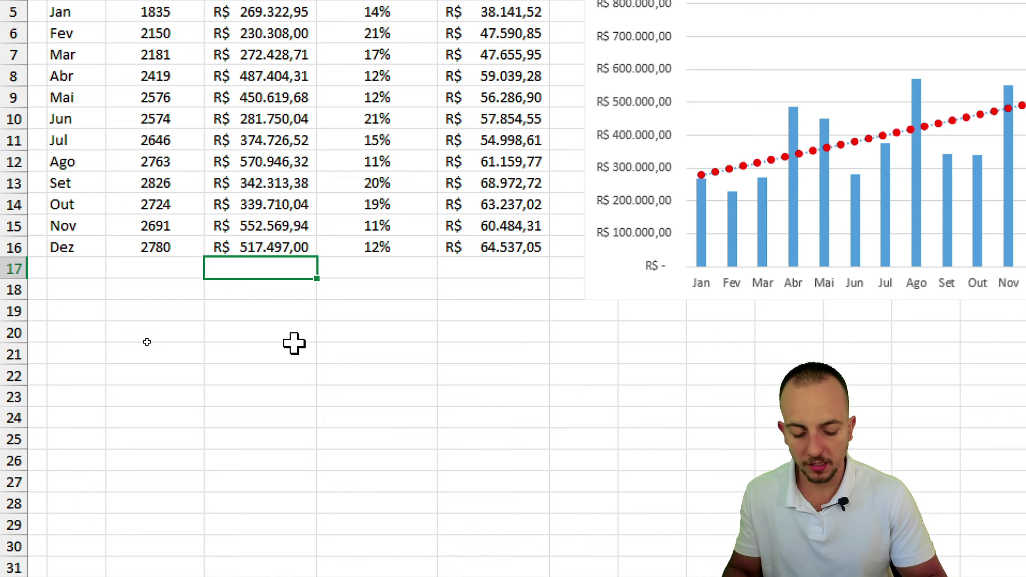
pyautogui.scroll(2, 294, 343)
pyautogui.moveTo(262, 91); pyautogui.dragTo(243, 363)
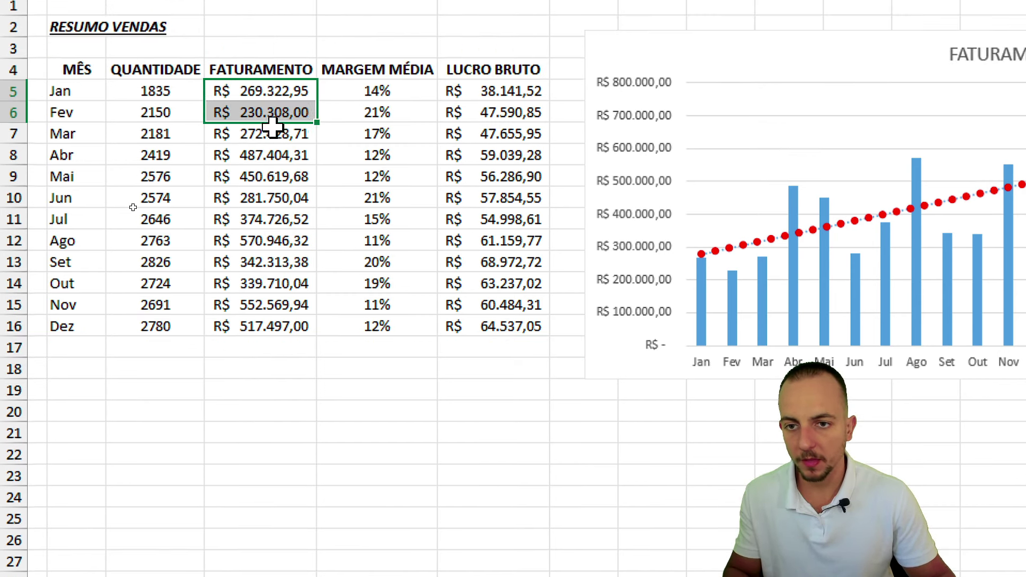
# Step: In D17, type =previ and insert PREVISÃO.LINEAR from the function list
pyautogui.click(259, 347)
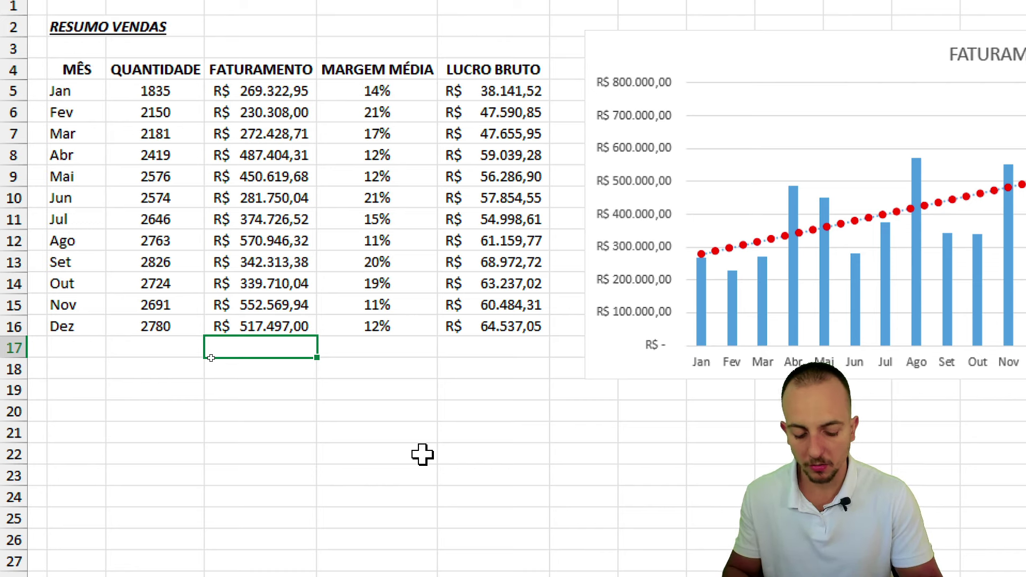
pyautogui.write('=previ')
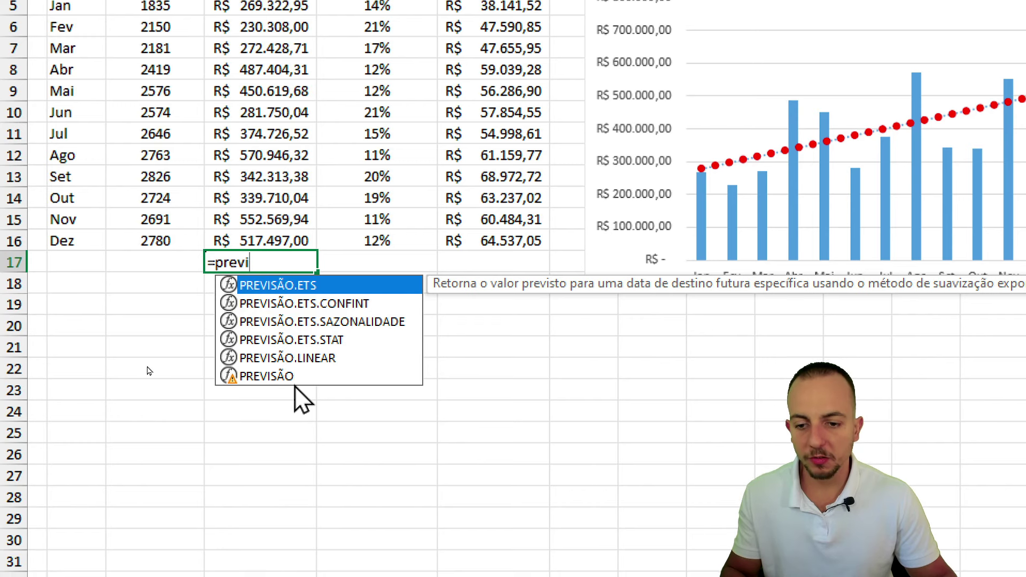
pyautogui.click(289, 376)
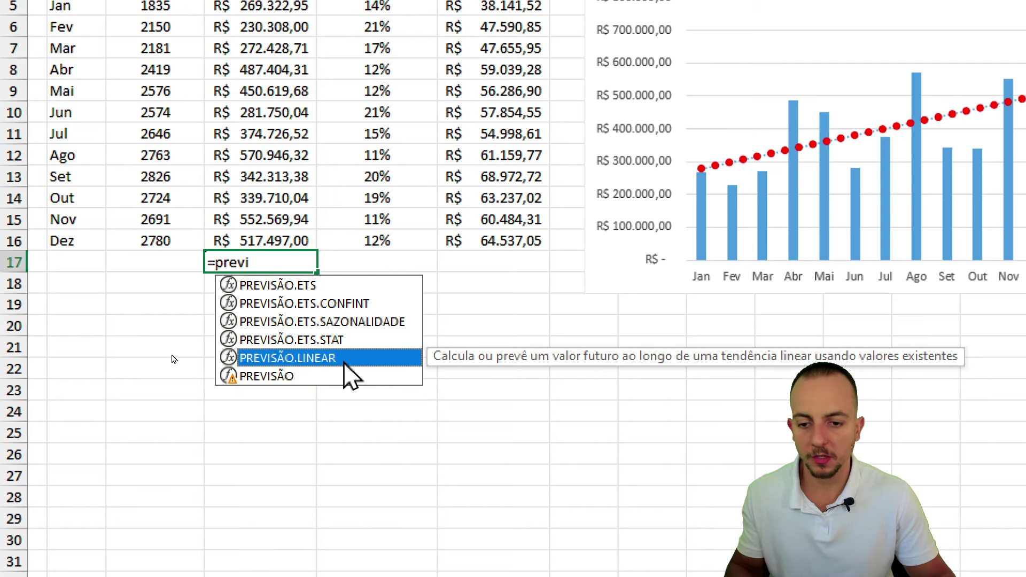
pyautogui.doubleClick(345, 363)
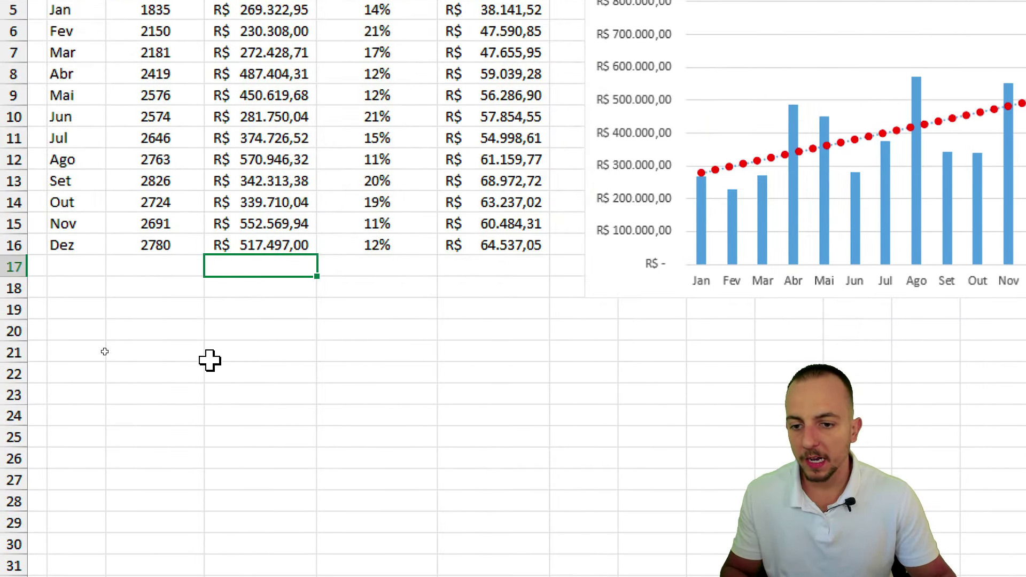
# Step: Insert PREVISÃO.LINEAR with 13 as the x value, sketching month period numbers up to 13
pyautogui.write('=previs')
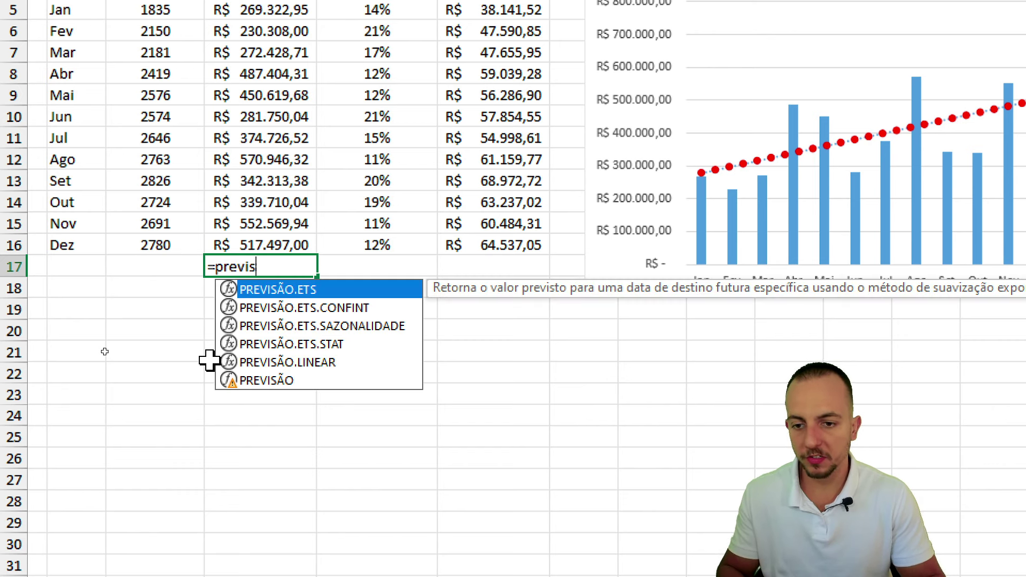
pyautogui.doubleClick(315, 360)
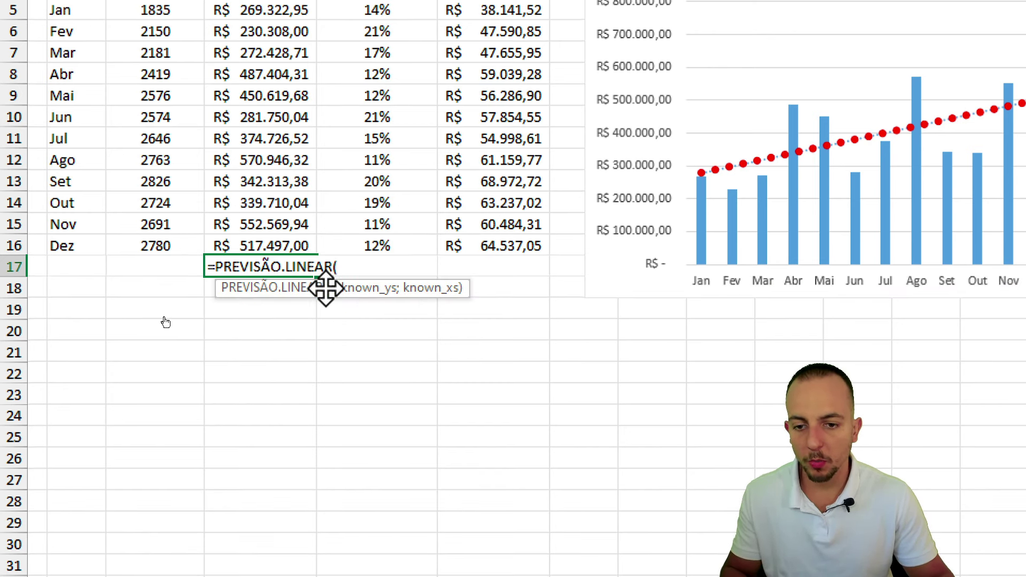
pyautogui.write('13')
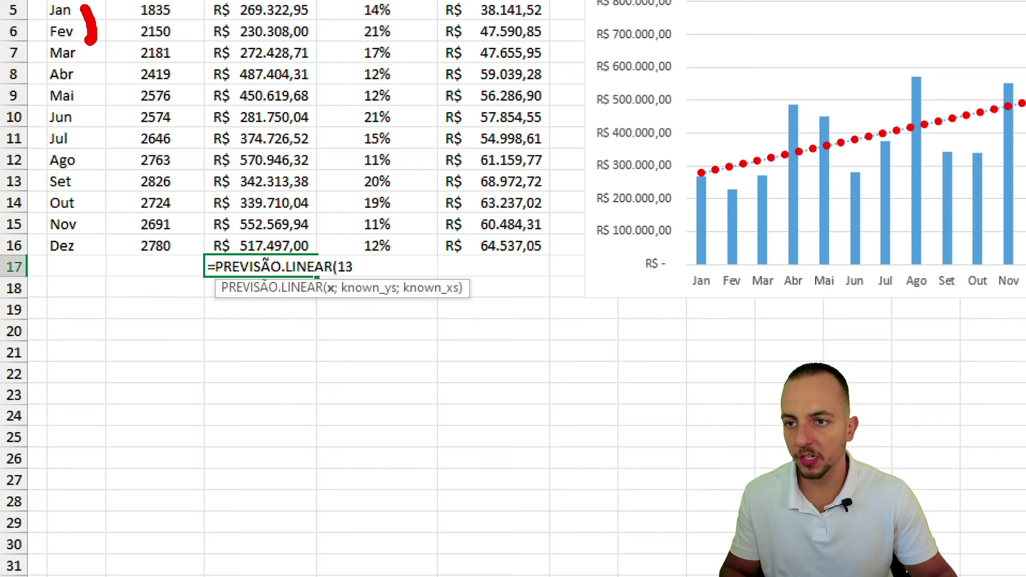
pyautogui.moveTo(82, 102)
pyautogui.mouseDown()
pyautogui.moveTo(81, 151)
pyautogui.moveTo(104, 172)
pyautogui.mouseUp()
pyautogui.moveTo(82, 157)
pyautogui.mouseDown()
pyautogui.moveTo(85, 197)
pyautogui.moveTo(67, 262)
pyautogui.mouseUp()
pyautogui.moveTo(92, 220); pyautogui.dragTo(122, 249)
pyautogui.moveTo(75, 318); pyautogui.dragTo(83, 343)
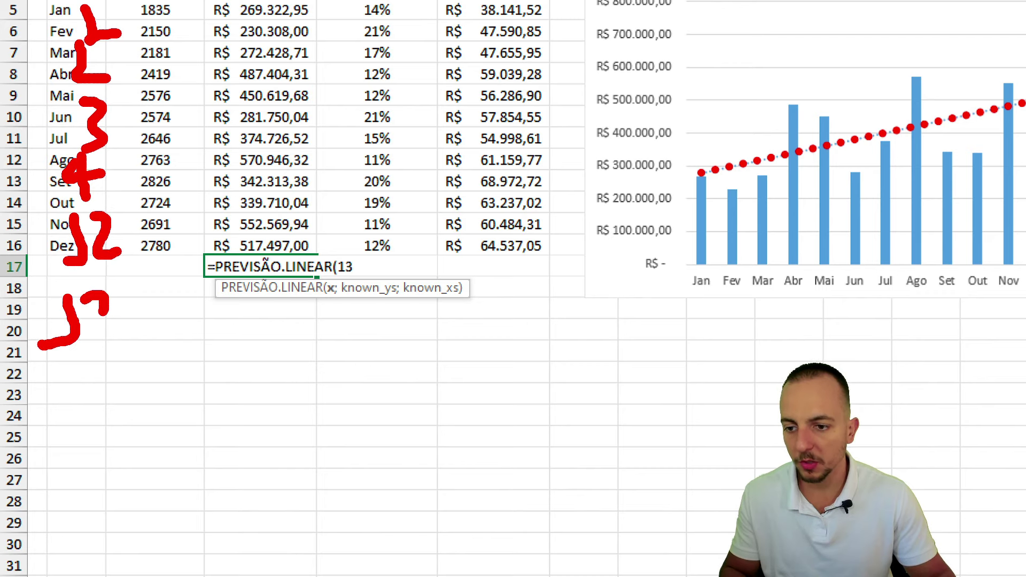
pyautogui.moveTo(80, 296); pyautogui.dragTo(83, 348)
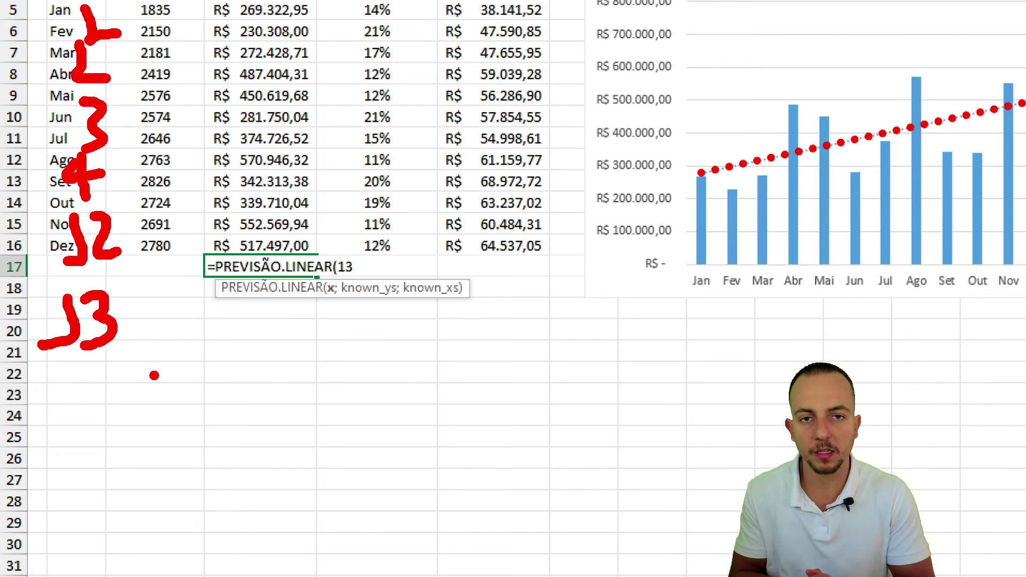
pyautogui.press('Escape')
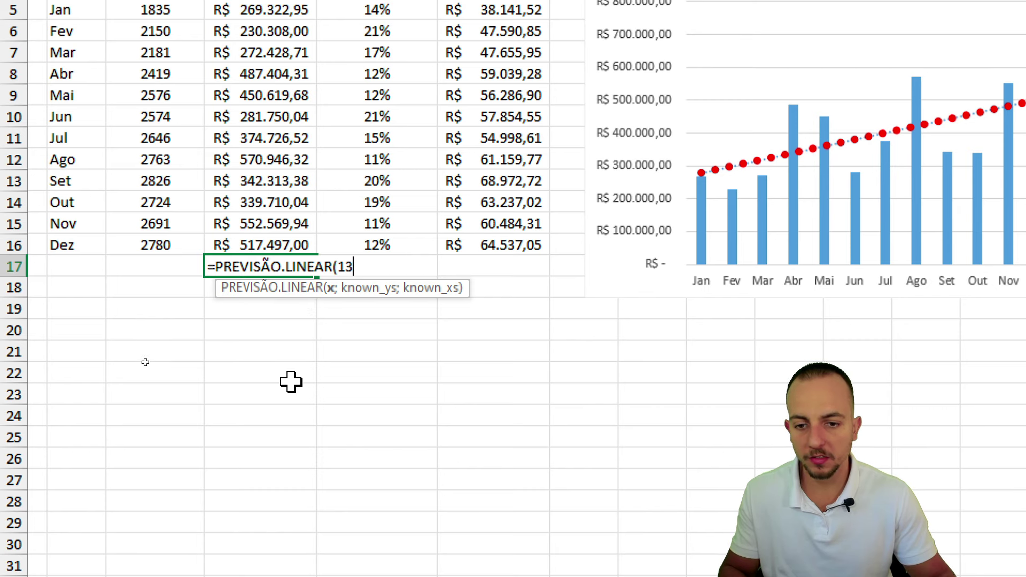
# Step: Add D5:D16 as known revenue values and B5:B16 as known x values
pyautogui.write(';')
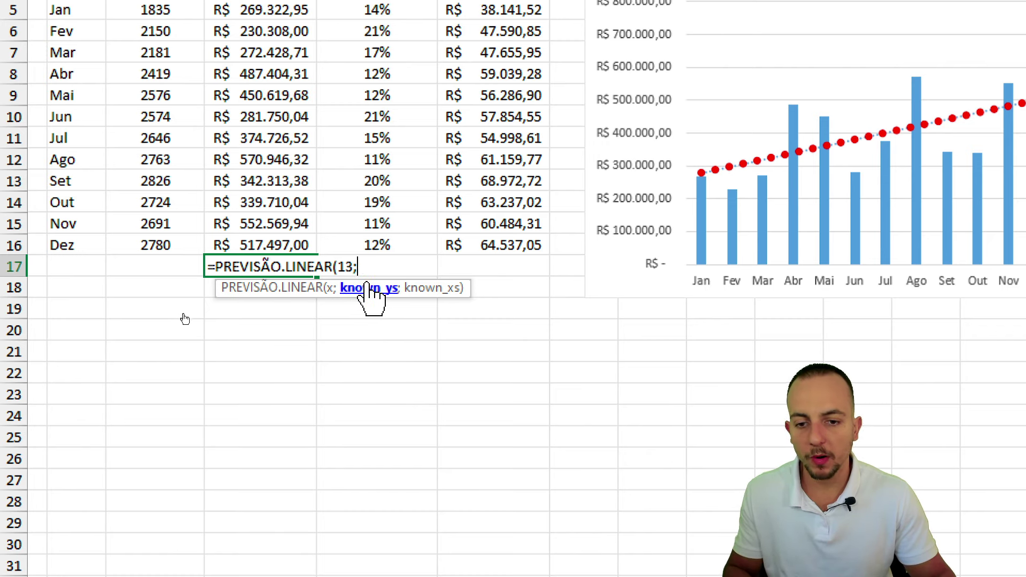
pyautogui.scroll(2, 356, 293)
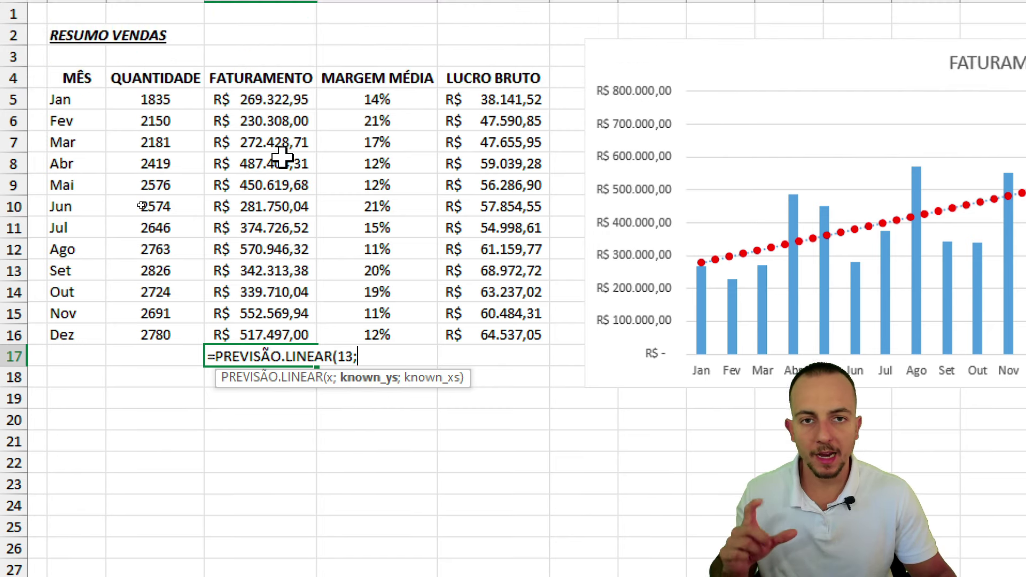
pyautogui.click(268, 105)
pyautogui.moveTo(268, 106); pyautogui.dragTo(248, 331)
pyautogui.scroll(-1, 278, 500)
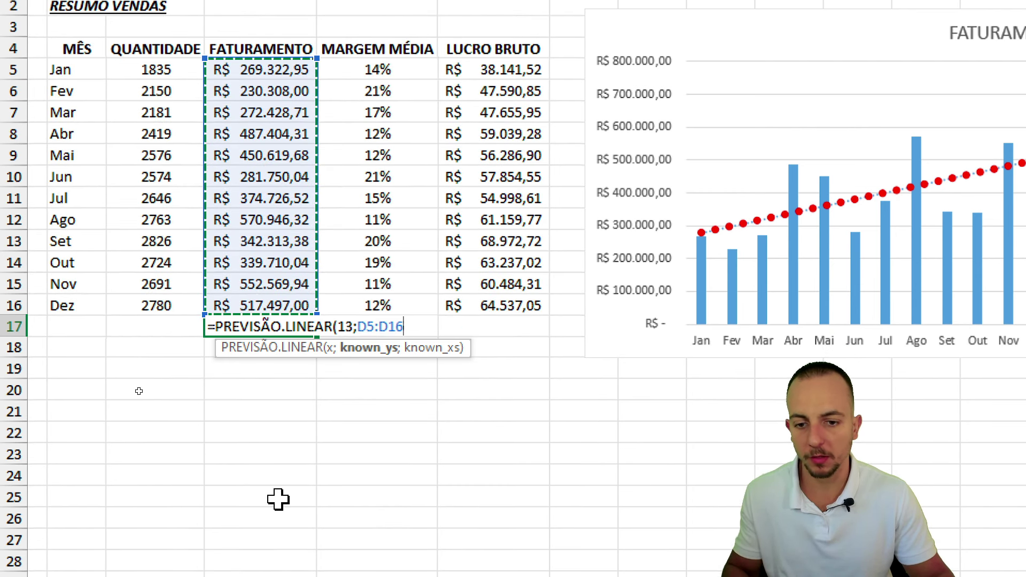
pyautogui.write(';')
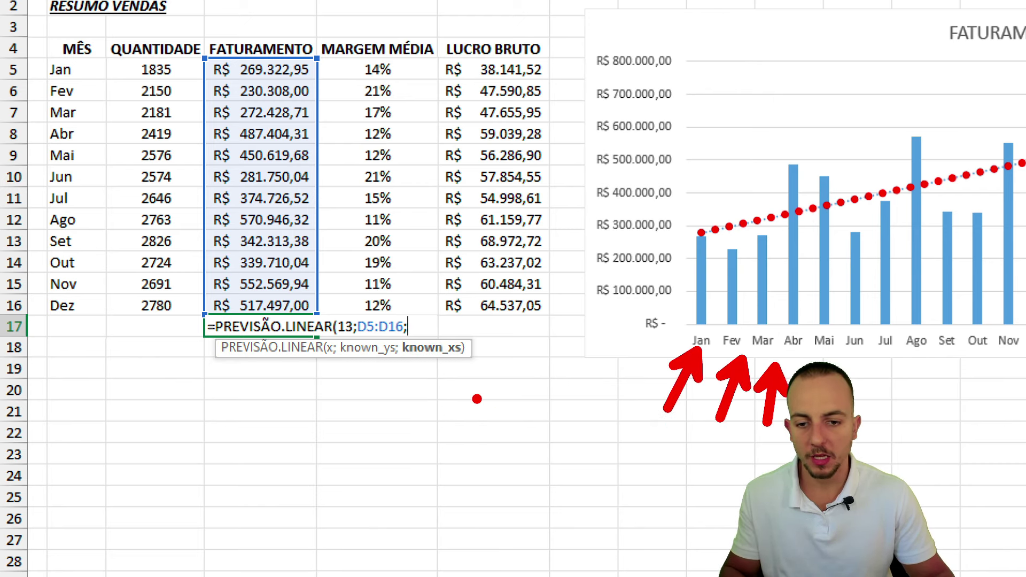
pyautogui.moveTo(72, 69); pyautogui.dragTo(75, 312)
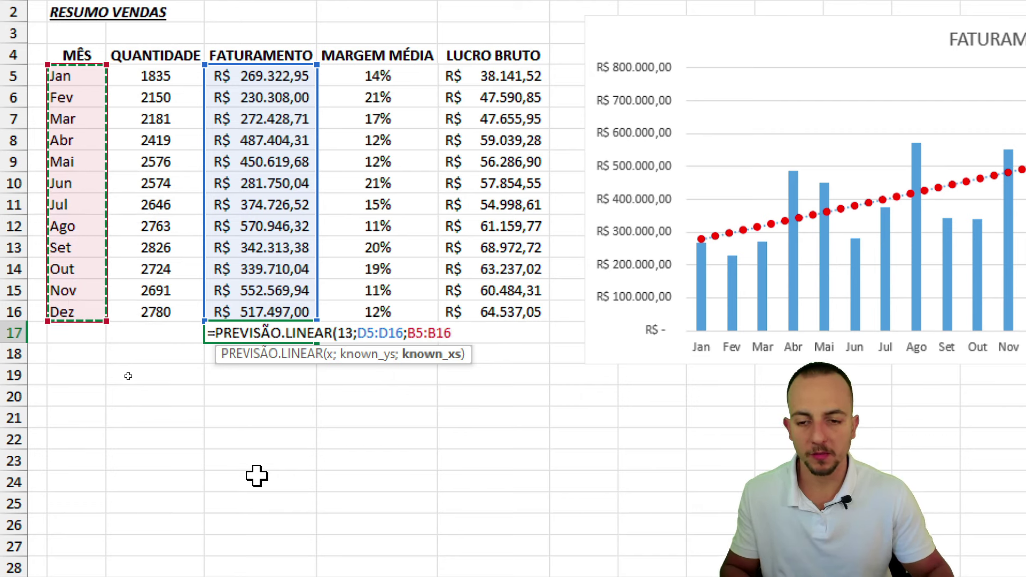
pyautogui.press('Return')
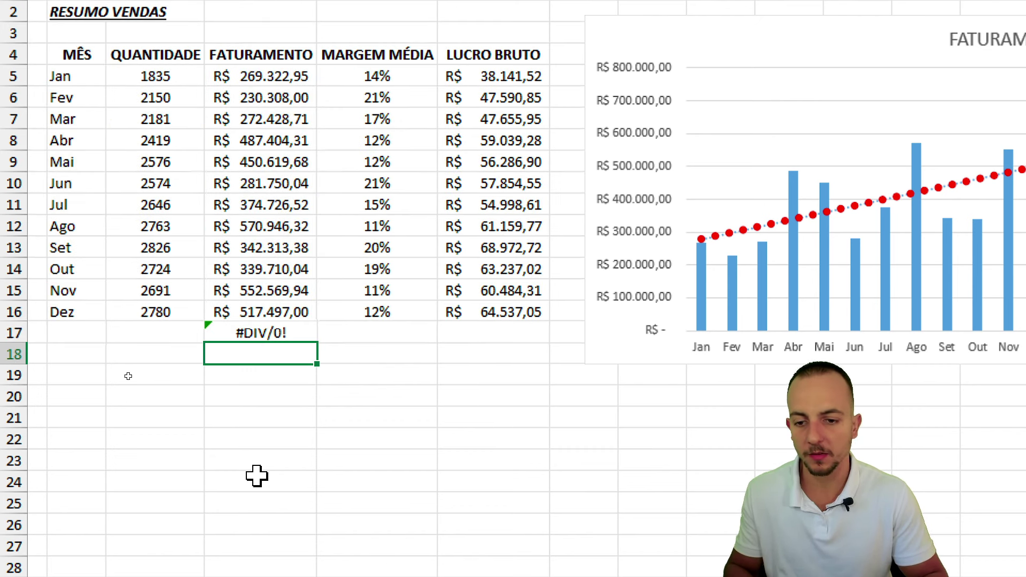
pyautogui.click(302, 334)
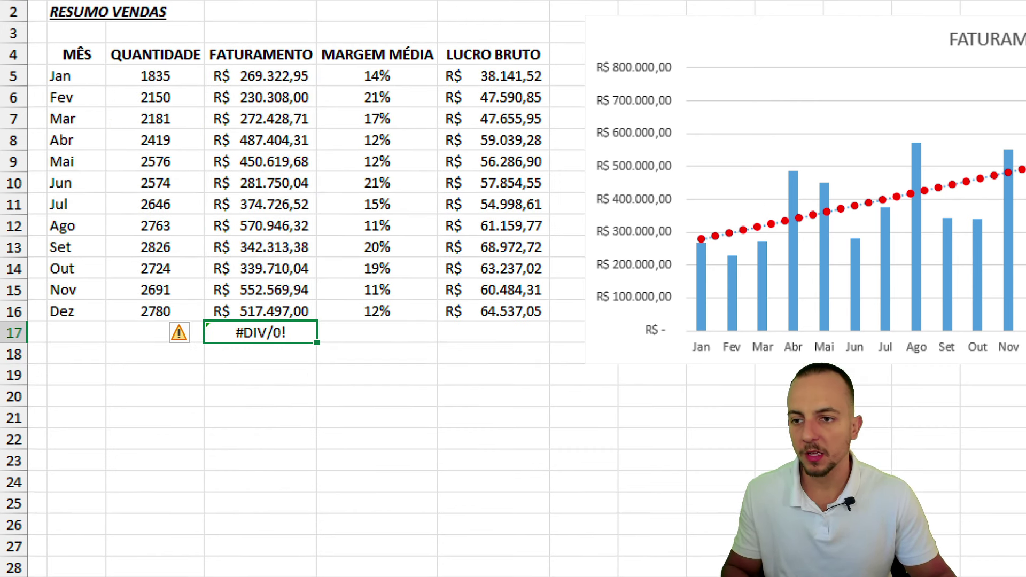
pyautogui.moveTo(42, 64)
pyautogui.mouseDown()
pyautogui.moveTo(92, 91)
pyautogui.moveTo(127, 169)
pyautogui.mouseUp()
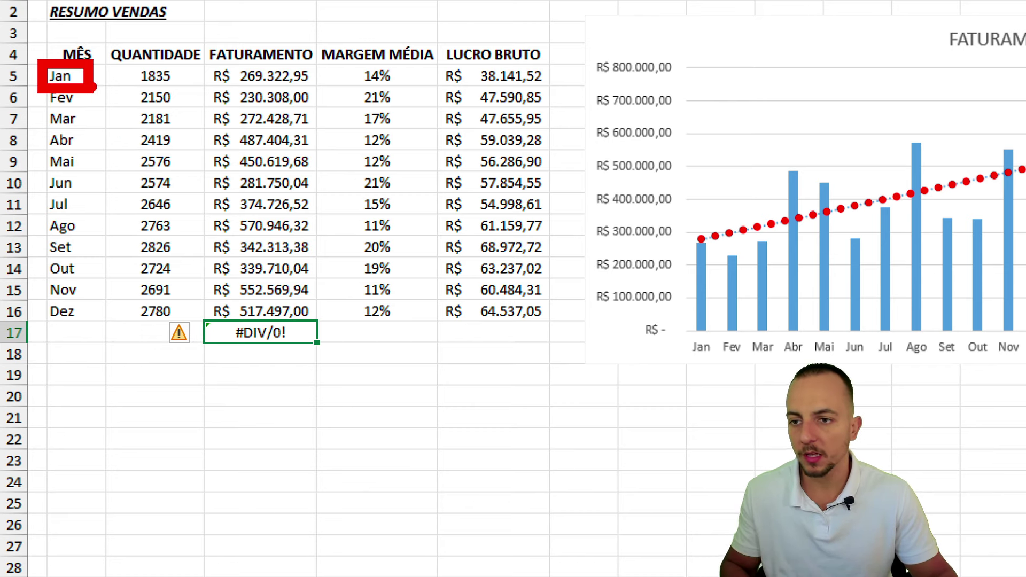
pyautogui.moveTo(84, 112)
pyautogui.mouseDown()
pyautogui.moveTo(85, 152)
pyautogui.moveTo(113, 142)
pyautogui.moveTo(84, 369)
pyautogui.mouseUp()
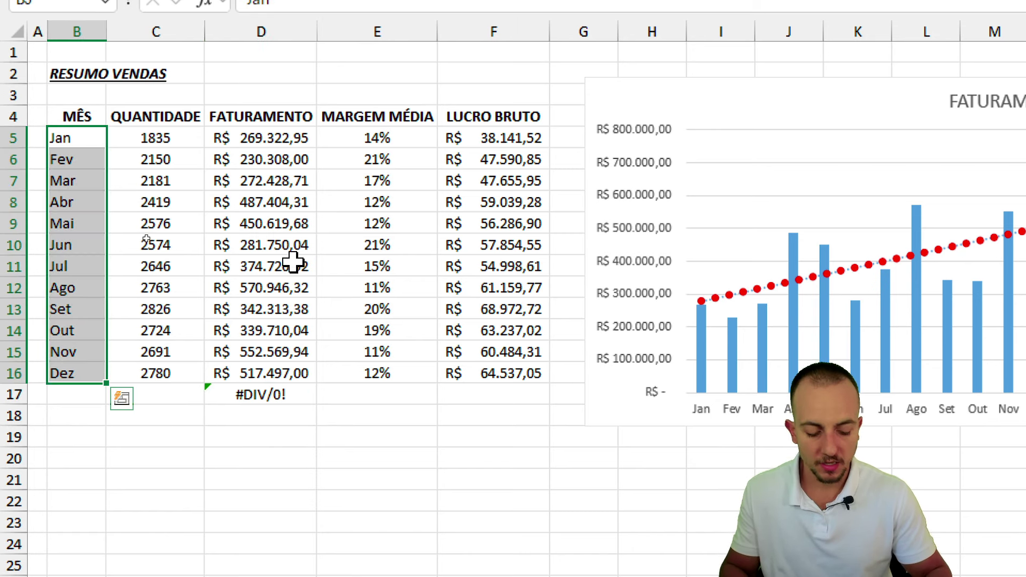
pyautogui.hotkey('ctrl', 'q')
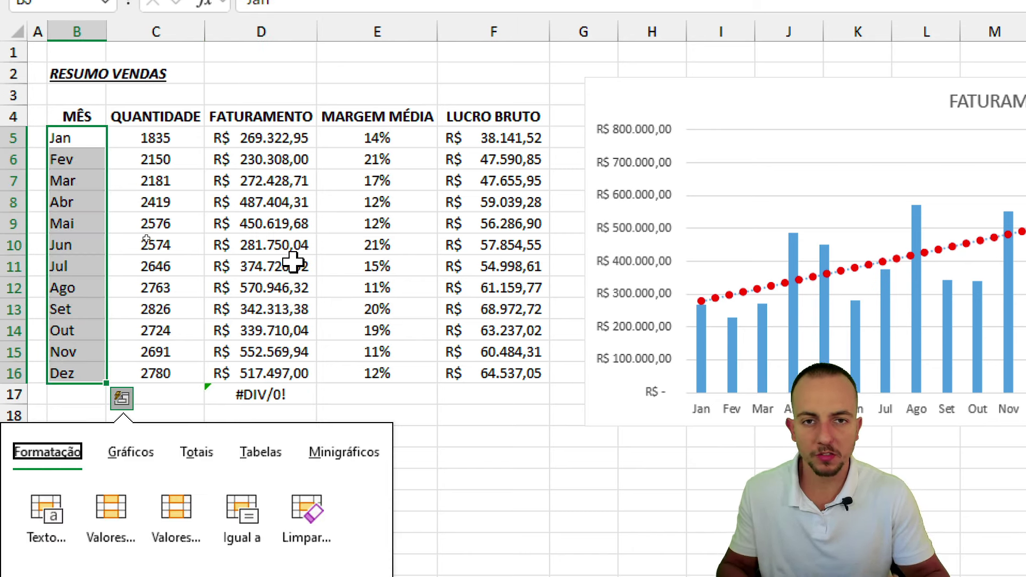
pyautogui.press('Escape')
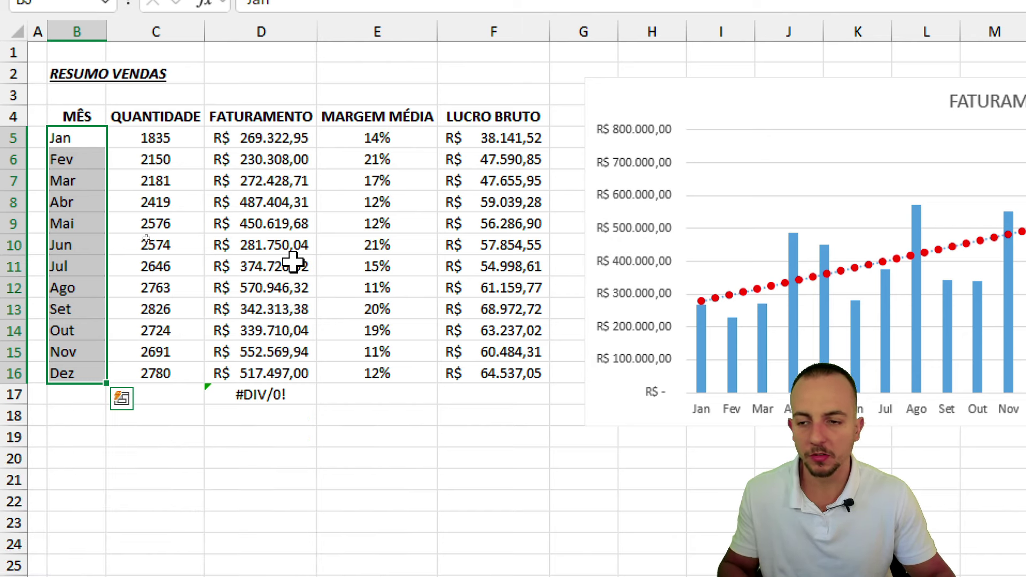
# Step: Renumber the MÊS column as periods 1 to 12 using a fill series
pyautogui.click(94, 143)
pyautogui.write('1')
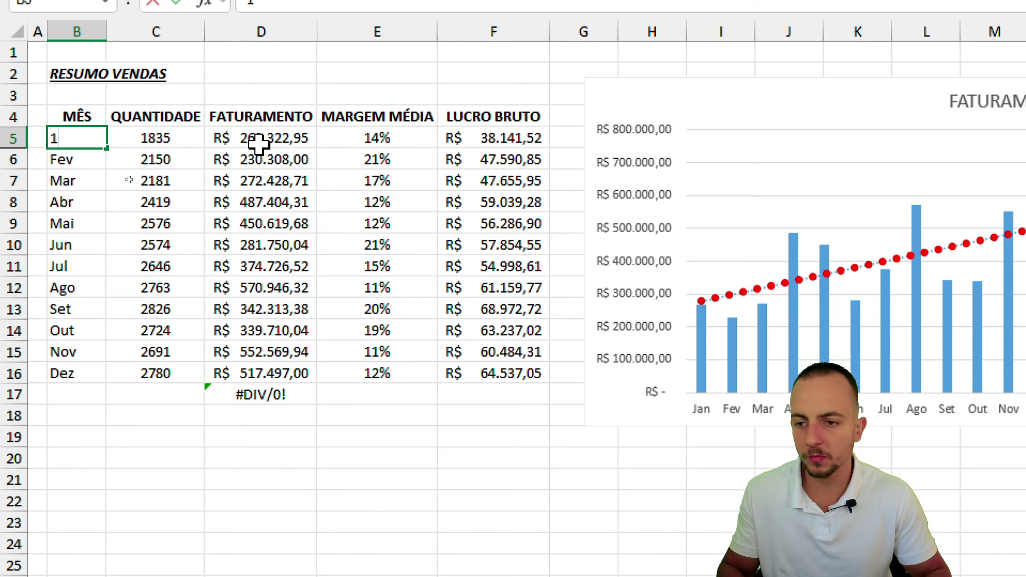
pyautogui.press('Return')
pyautogui.press('Return')
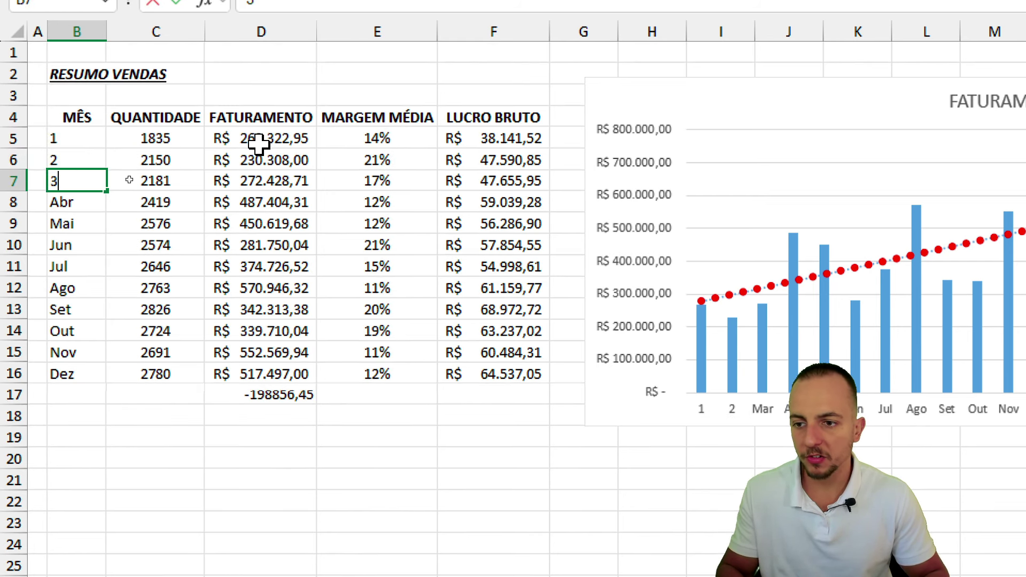
pyautogui.press('Return')
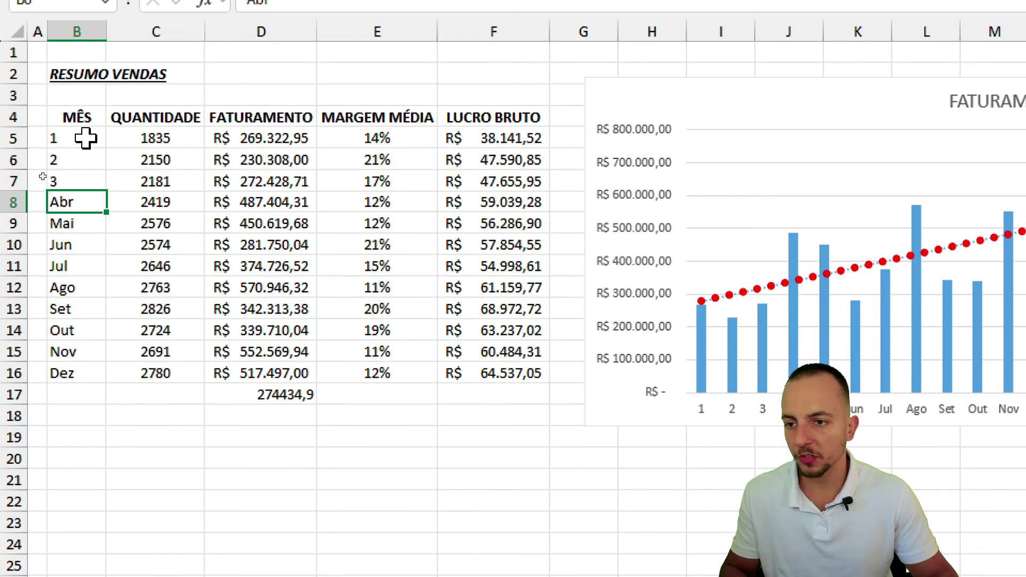
pyautogui.moveTo(85, 138); pyautogui.dragTo(82, 383)
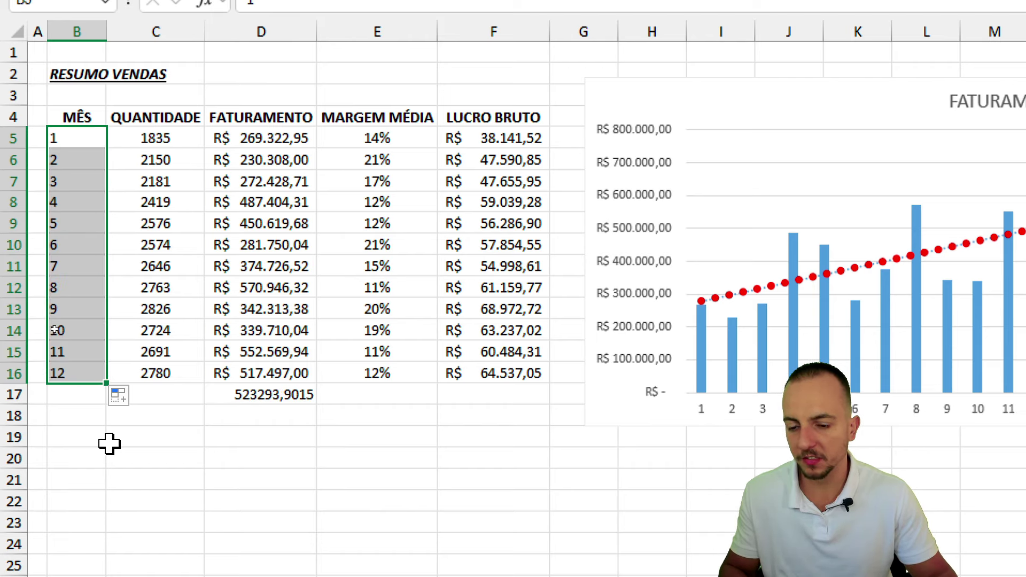
pyautogui.click(77, 124)
pyautogui.click(81, 336)
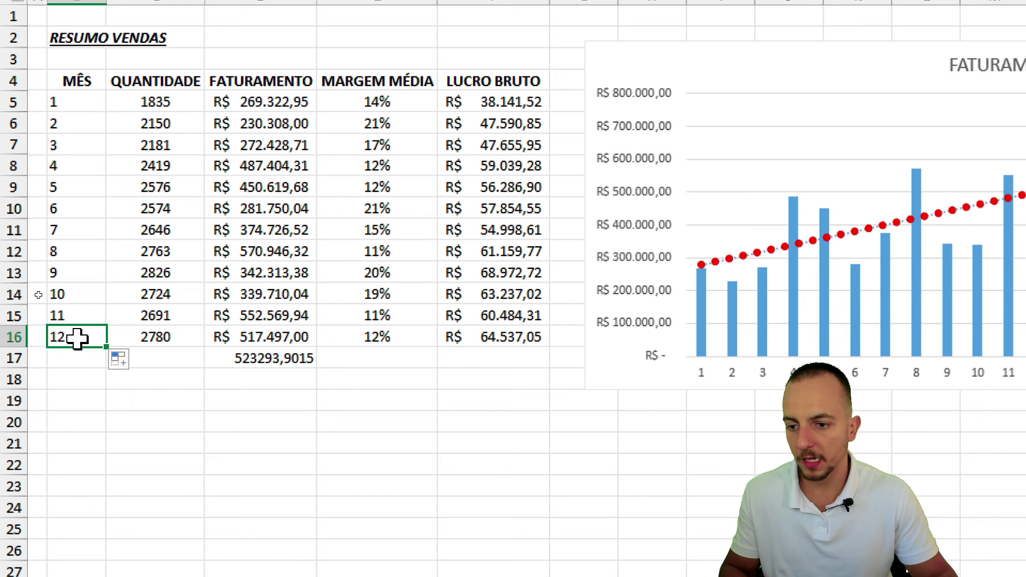
pyautogui.scroll(-2, 114, 504)
# Step: Format D17's forecast of R$ 523.293,90 as Accounting currency
pyautogui.click(254, 263)
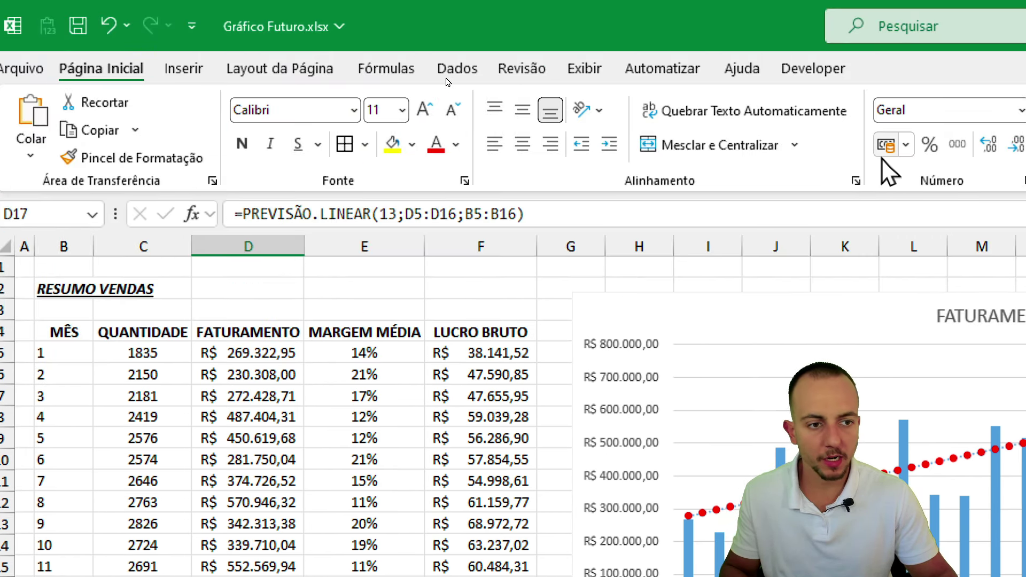
pyautogui.click(898, 145)
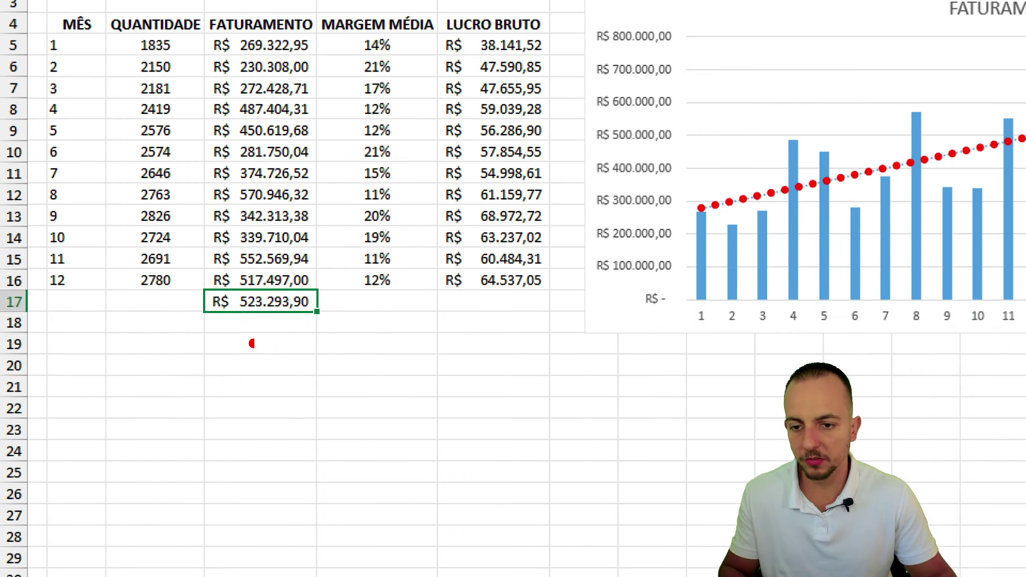
pyautogui.moveTo(293, 273); pyautogui.dragTo(302, 259)
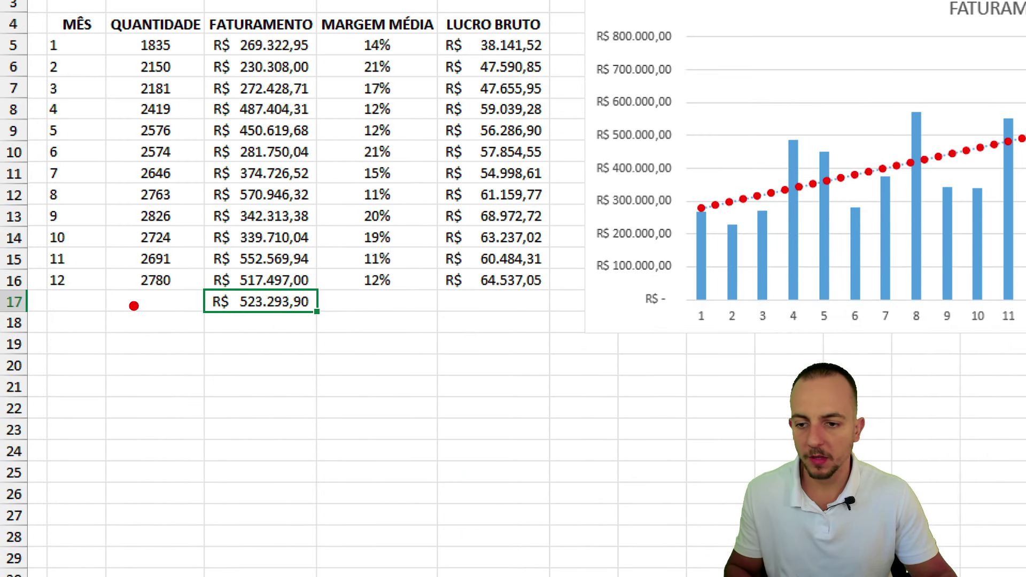
pyautogui.moveTo(110, 306); pyautogui.dragTo(155, 304)
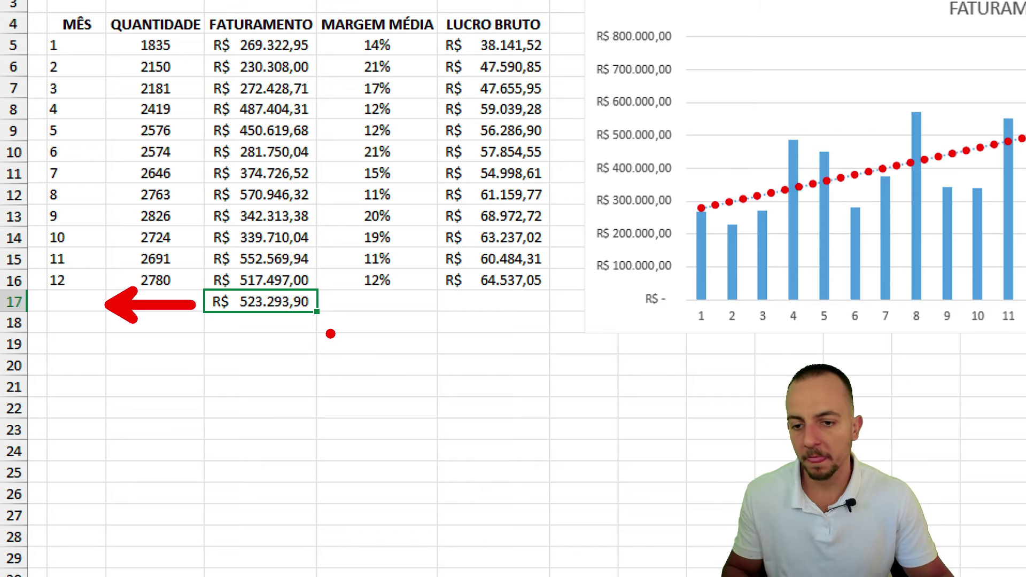
pyautogui.moveTo(303, 280); pyautogui.dragTo(320, 270)
pyautogui.moveTo(367, 302)
pyautogui.mouseDown()
pyautogui.moveTo(334, 274)
pyautogui.moveTo(230, 288)
pyautogui.moveTo(239, 255)
pyautogui.mouseUp()
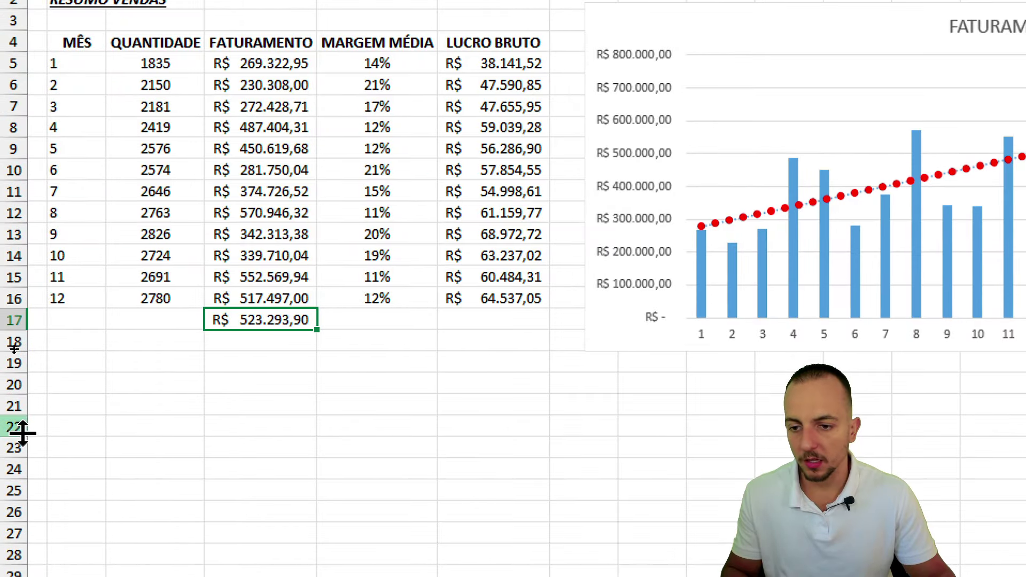
# Step: Enter periods 13 and 14 in B17:B18 and fill the numbering down to 24 in B28
pyautogui.click(74, 291)
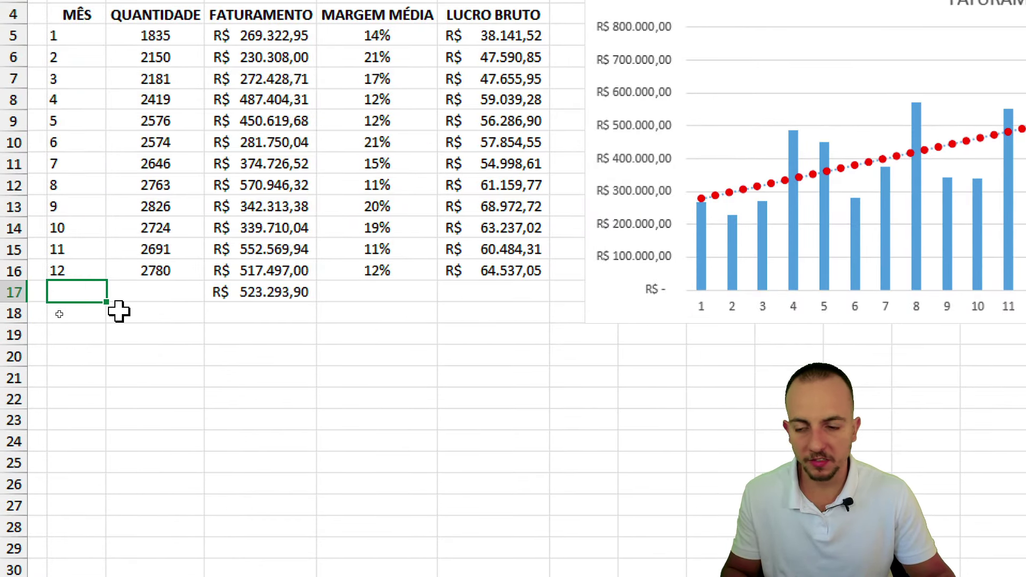
pyautogui.write('13')
pyautogui.press('Return')
pyautogui.write('1')
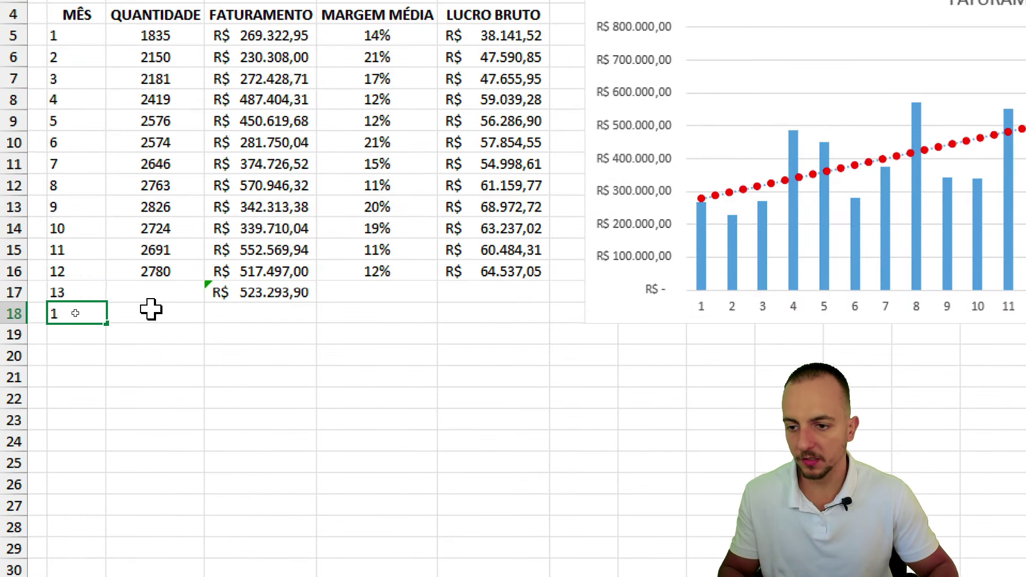
pyautogui.write('4')
pyautogui.press('Return')
pyautogui.moveTo(83, 276)
pyautogui.mouseDown()
pyautogui.moveTo(94, 504)
pyautogui.moveTo(88, 480)
pyautogui.moveTo(89, 495)
pyautogui.mouseUp()
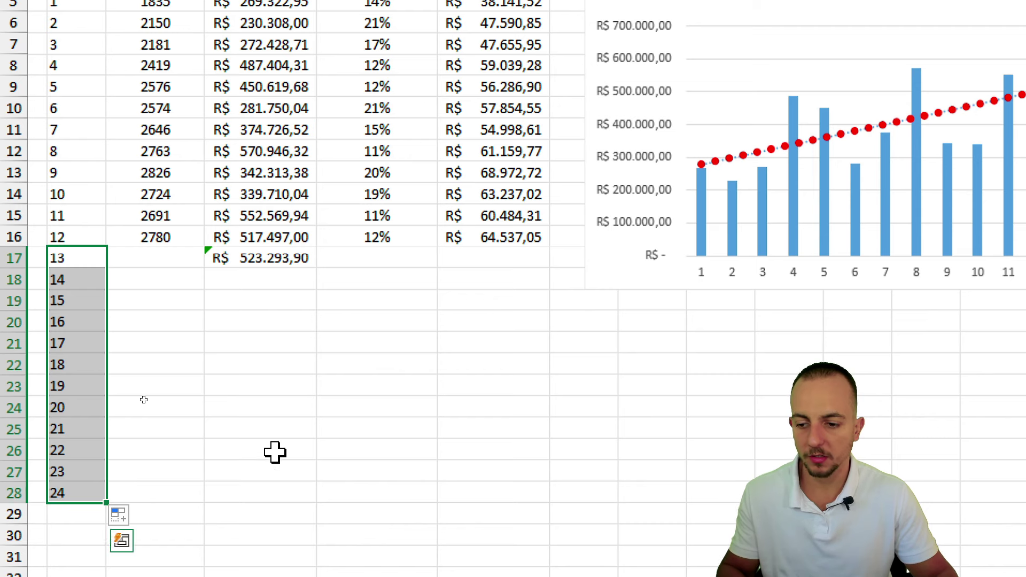
# Step: Change D17's forecast to =PREVISÃO.LINEAR(B17;D5:D16;B5:B16) so its period comes from B17
pyautogui.click(279, 259)
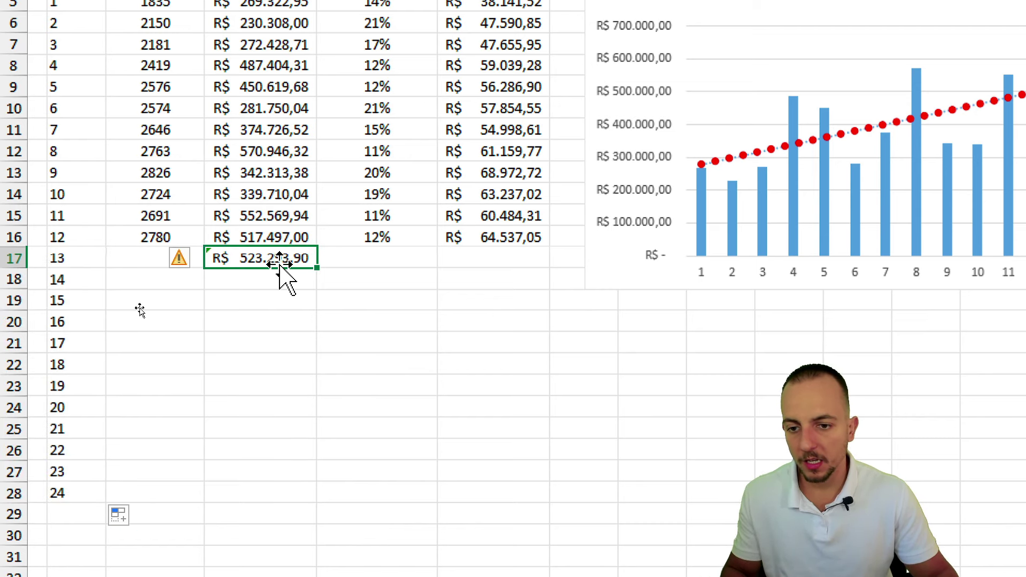
pyautogui.doubleClick(279, 258)
pyautogui.click(340, 255)
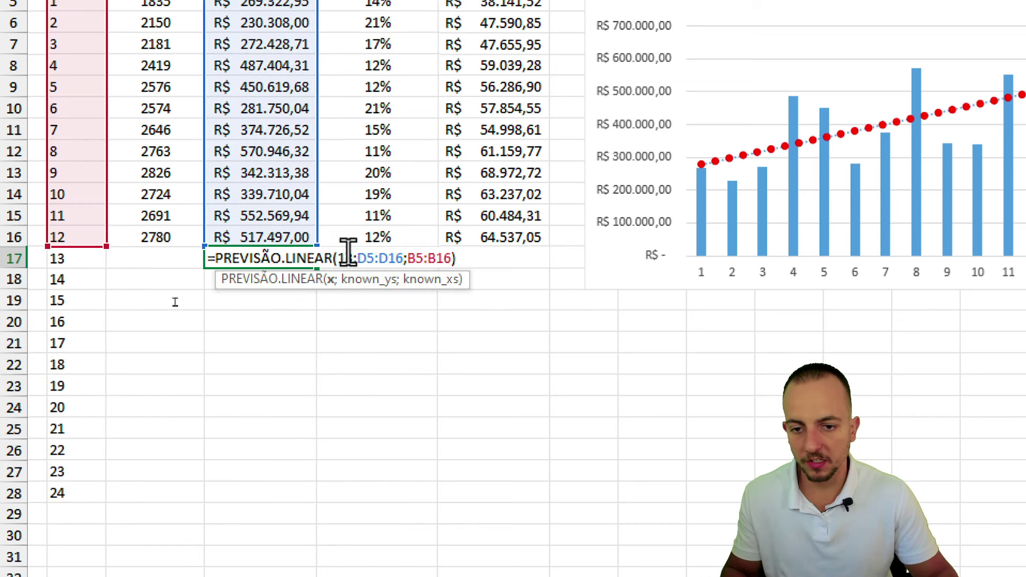
pyautogui.press('Delete')
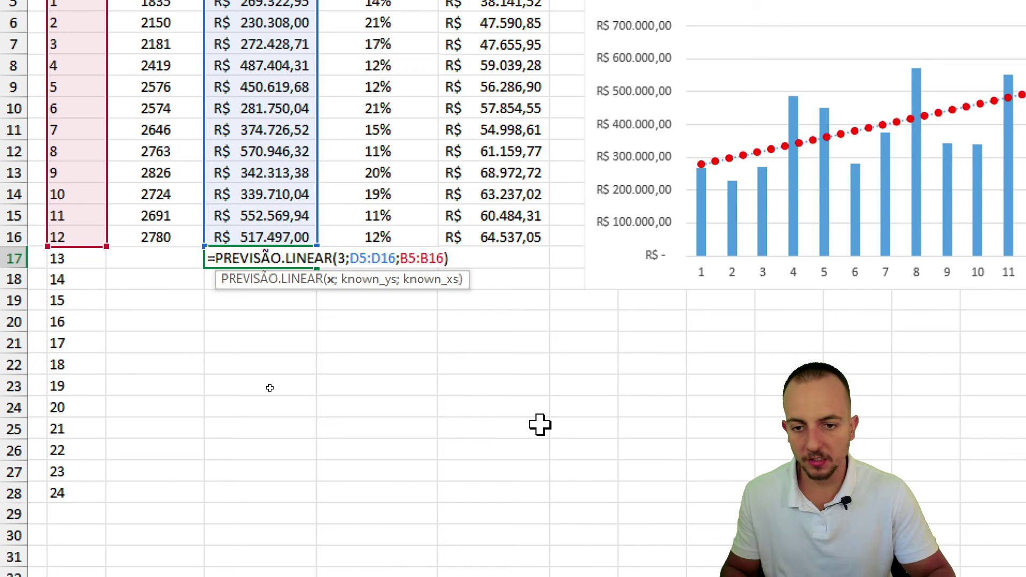
pyautogui.press('Delete')
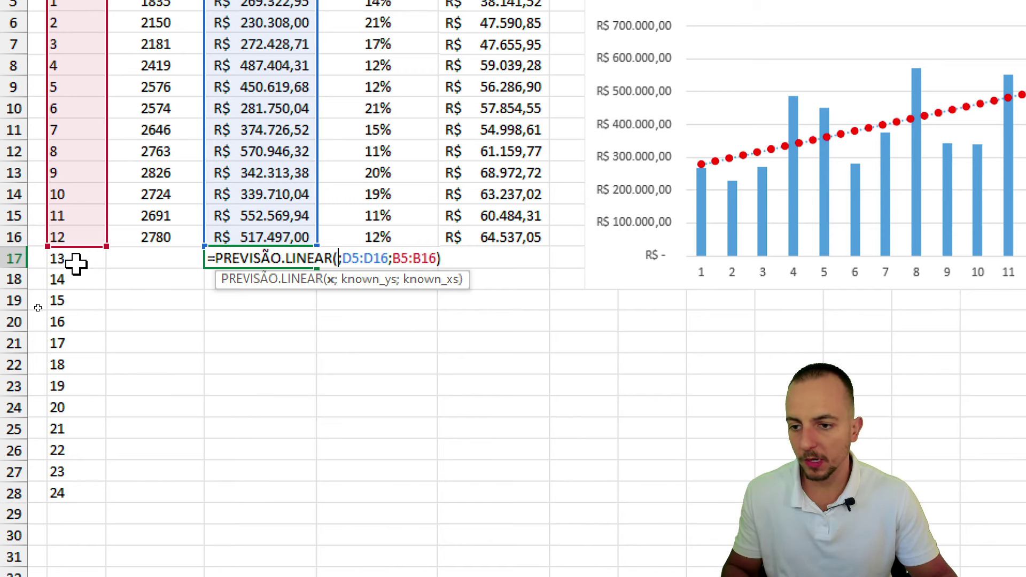
pyautogui.click(76, 262)
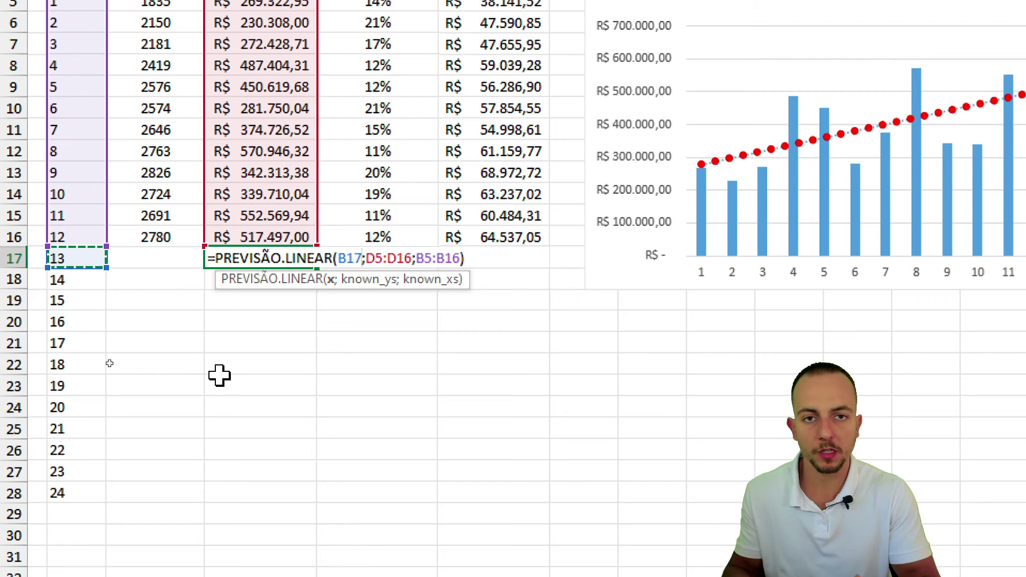
pyautogui.press('Return')
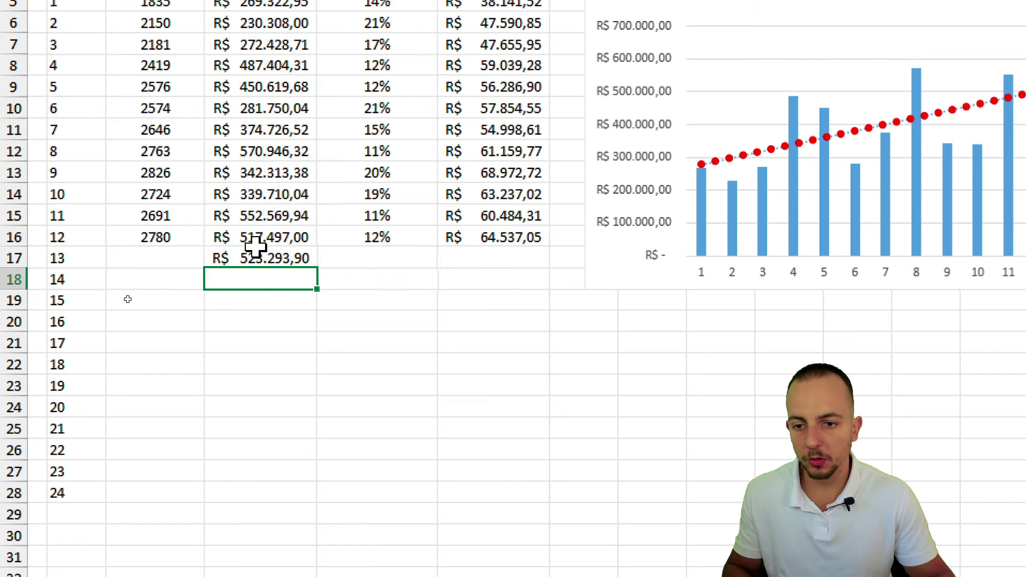
pyautogui.click(268, 252)
# Step: Fill the D17 forecast down to row 28 and inspect the period 22 formula's shifted ranges
pyautogui.moveTo(320, 269); pyautogui.dragTo(317, 502)
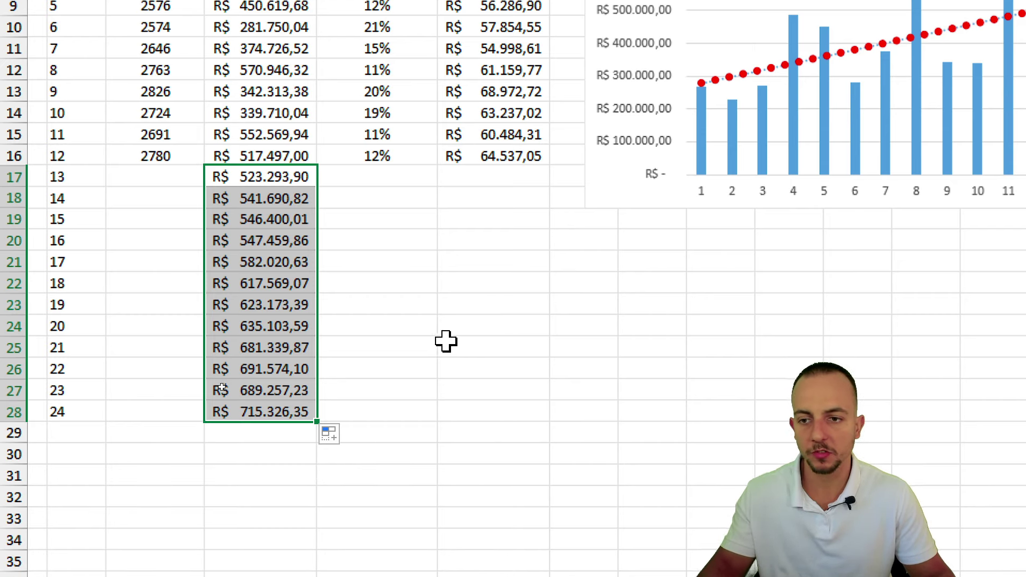
pyautogui.click(289, 308)
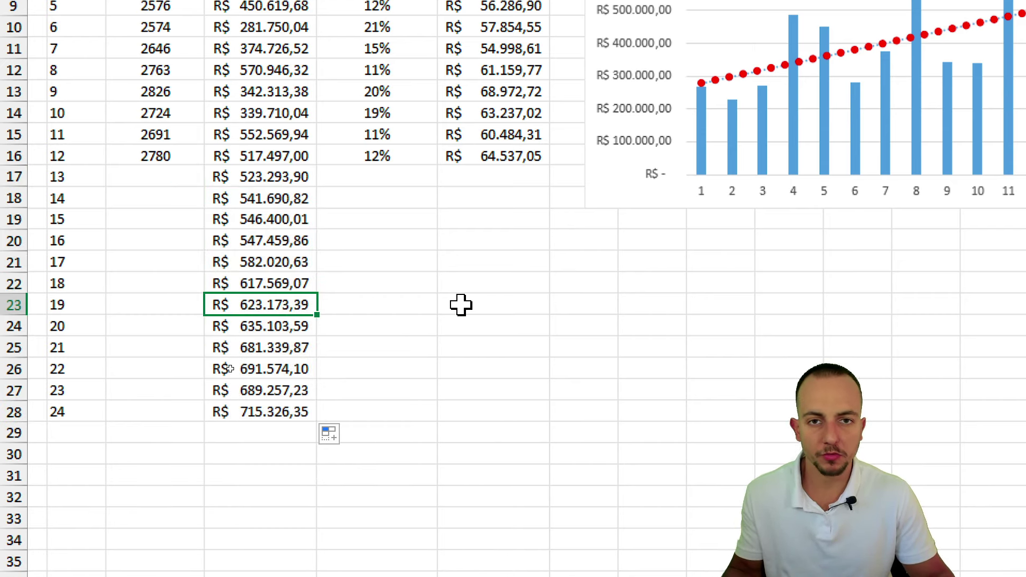
pyautogui.scroll(-1, 314, 502)
pyautogui.scroll(-1, 314, 502)
pyautogui.click(293, 292)
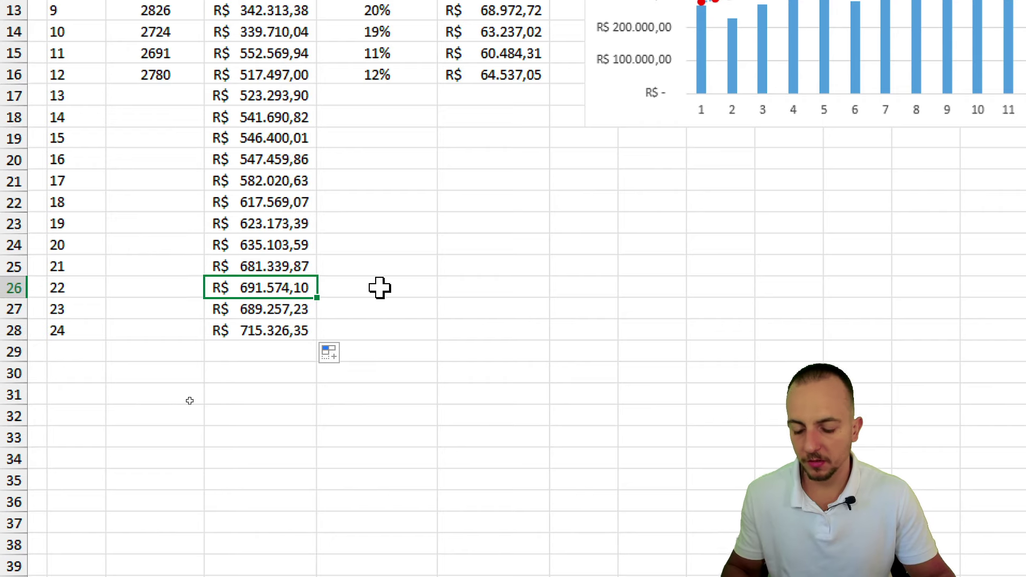
pyautogui.doubleClick(288, 287)
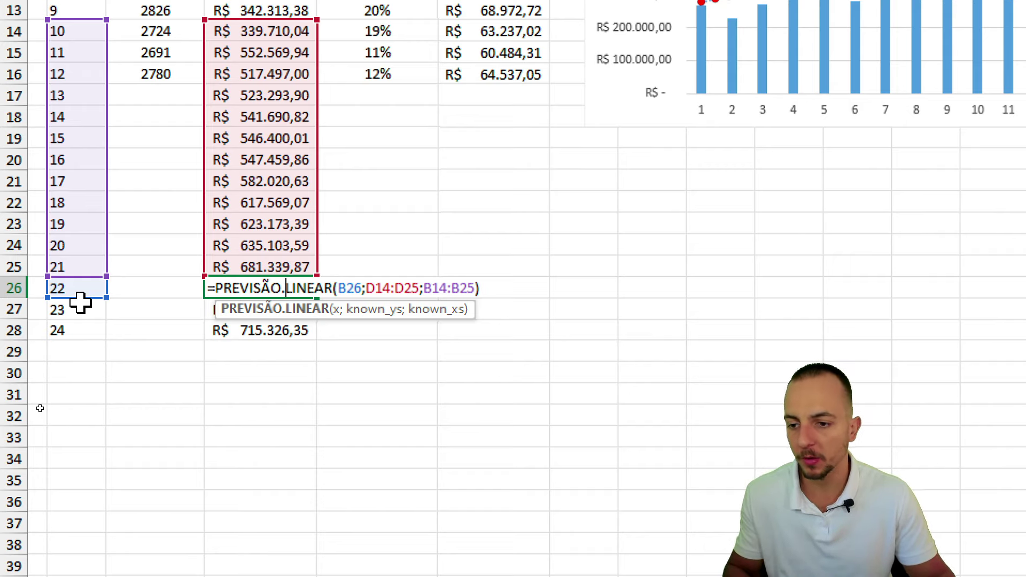
pyautogui.moveTo(79, 295)
pyautogui.mouseDown()
pyautogui.moveTo(74, 97)
pyautogui.moveTo(77, 295)
pyautogui.mouseUp()
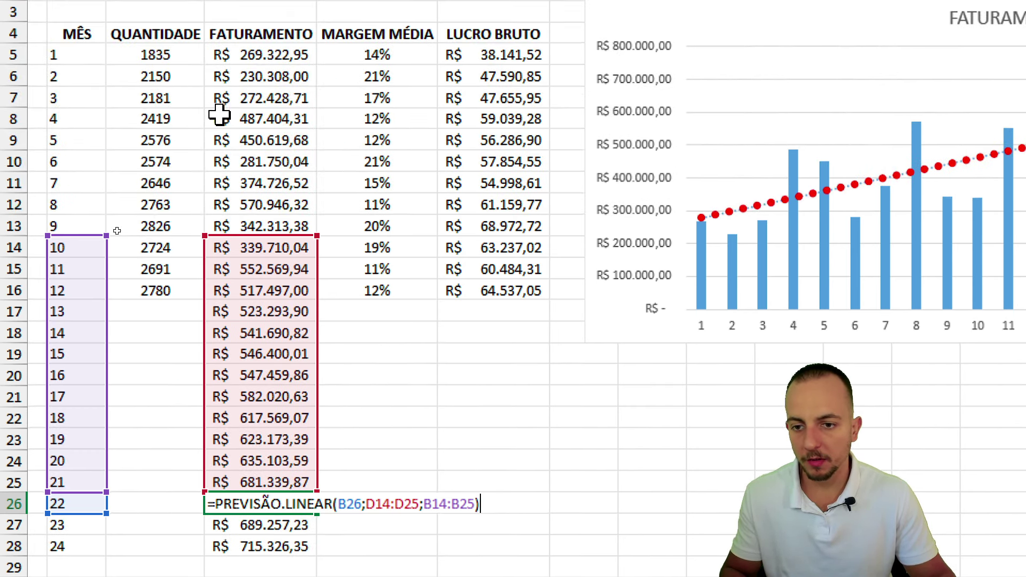
pyautogui.moveTo(241, 235)
pyautogui.mouseDown()
pyautogui.moveTo(255, 153)
pyautogui.moveTo(237, 257)
pyautogui.moveTo(259, 78)
pyautogui.mouseUp()
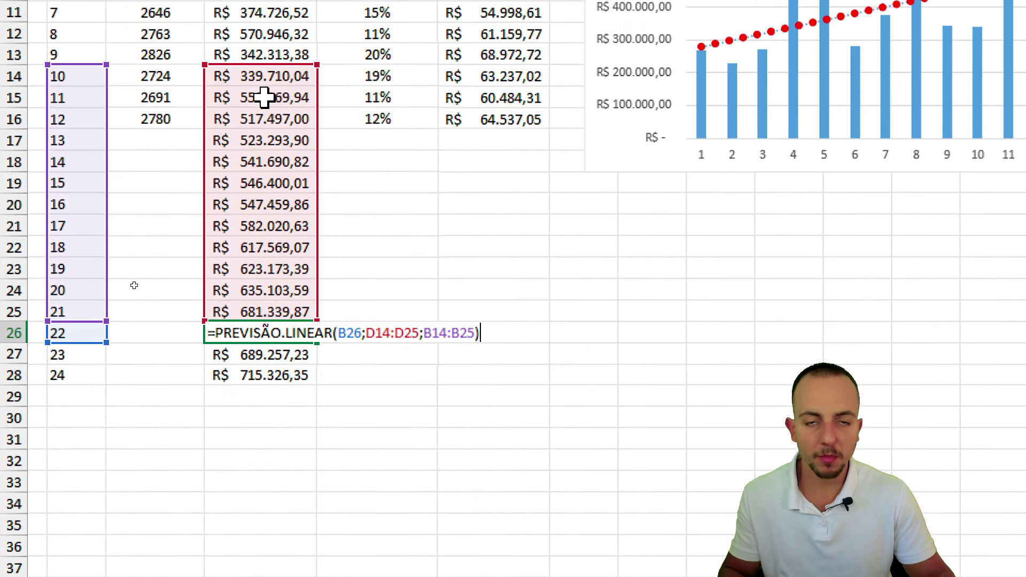
pyautogui.hotkey('ctrl', 'Return')
# Step: Clear the forecasts in D18:D28 and edit D17's formula at its D5 reference
pyautogui.moveTo(267, 181); pyautogui.dragTo(252, 369)
pyautogui.press('Delete')
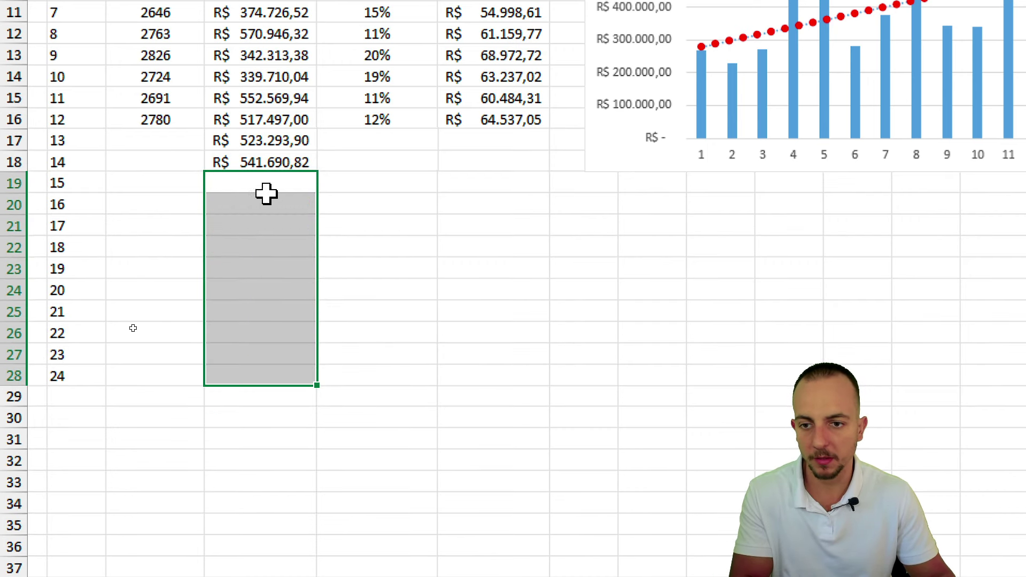
pyautogui.click(267, 160)
pyautogui.press('Delete')
pyautogui.scroll(2, 267, 160)
pyautogui.click(271, 230)
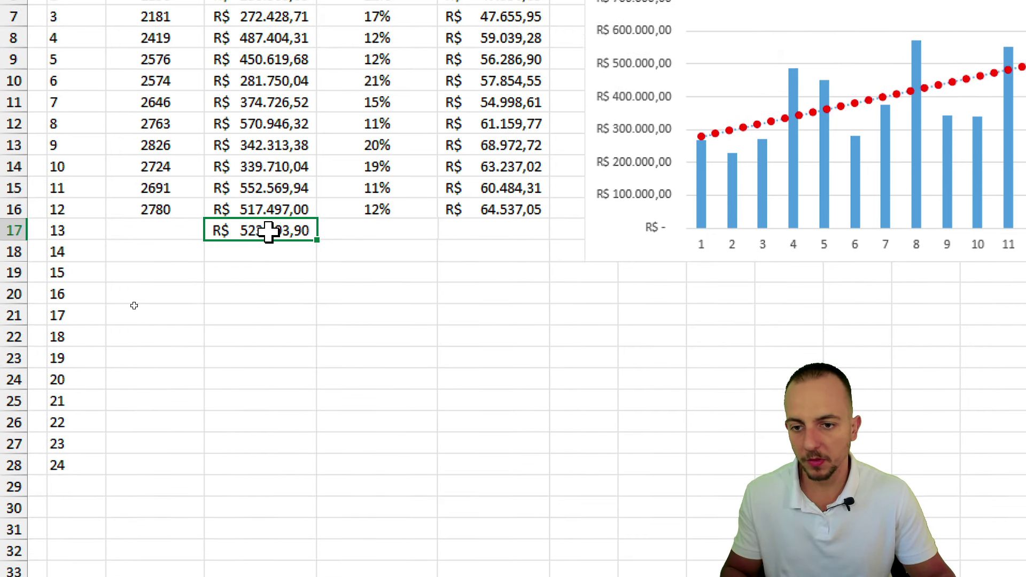
pyautogui.doubleClick(271, 231)
pyautogui.click(374, 230)
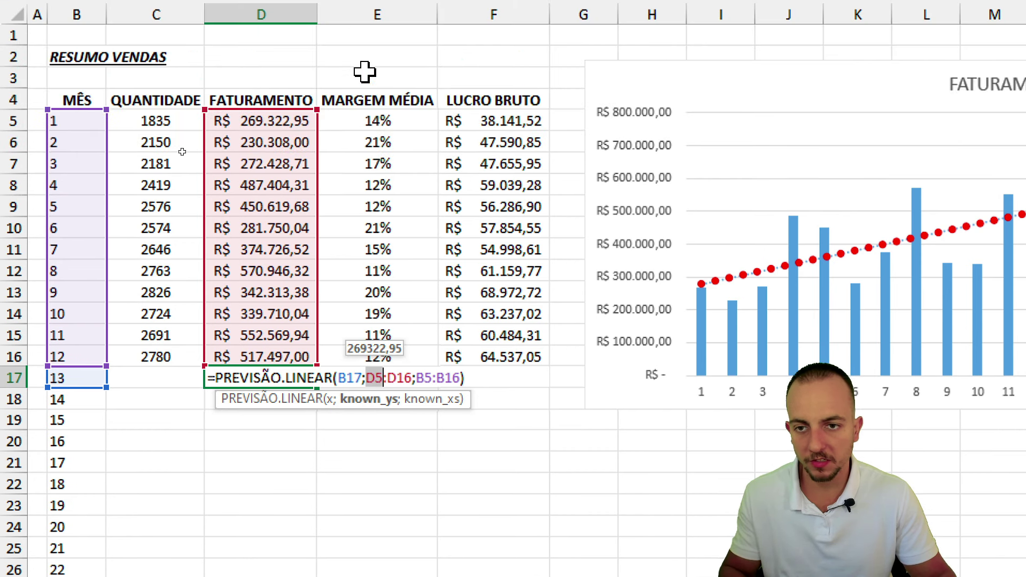
# Step: Anchor D17's ranges at $D$5 and $B$5 with F4 and commit the formula
pyautogui.moveTo(299, 92); pyautogui.dragTo(323, 98)
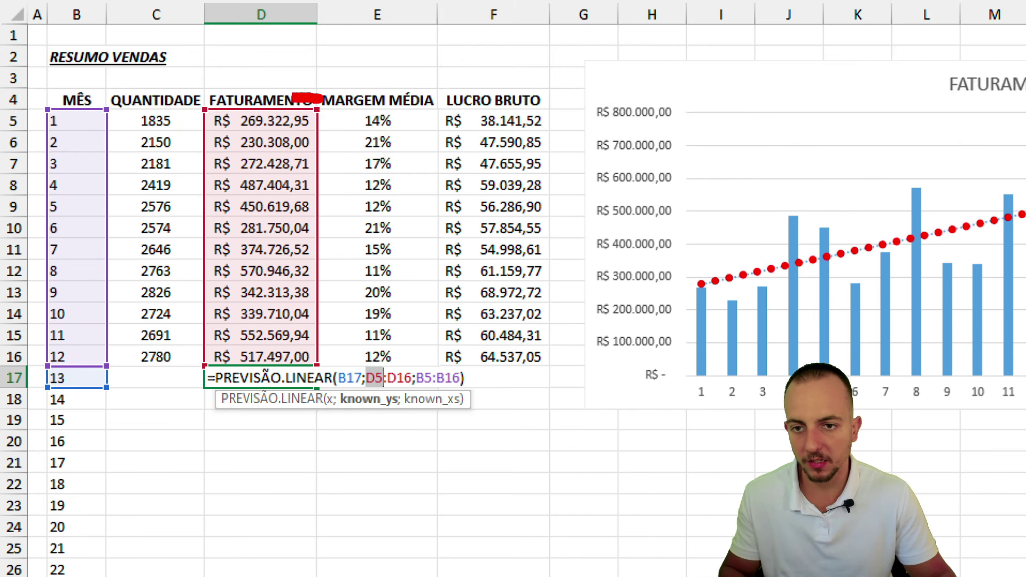
pyautogui.moveTo(238, 491); pyautogui.dragTo(235, 467)
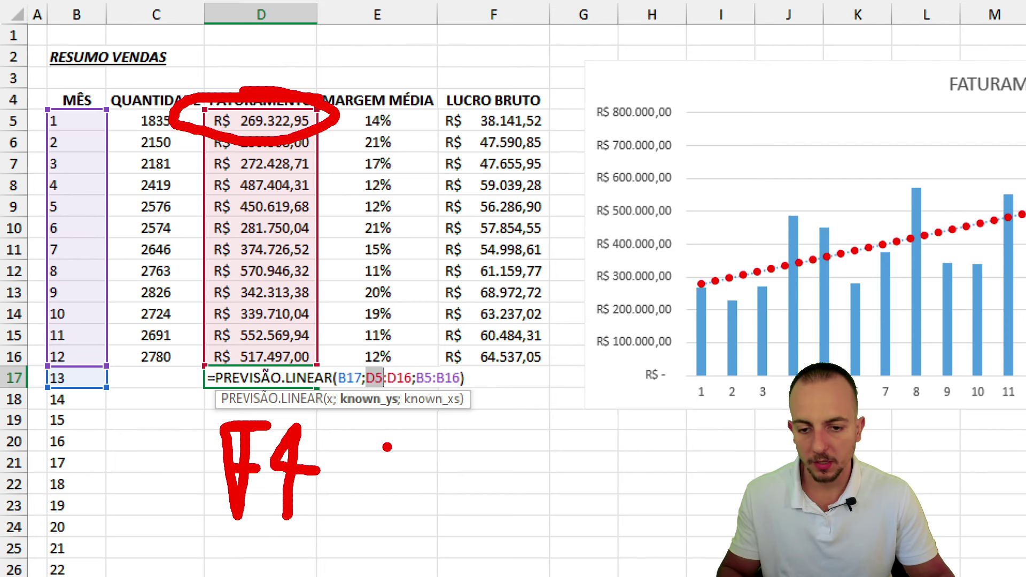
pyautogui.press('Escape')
pyautogui.press('F4')
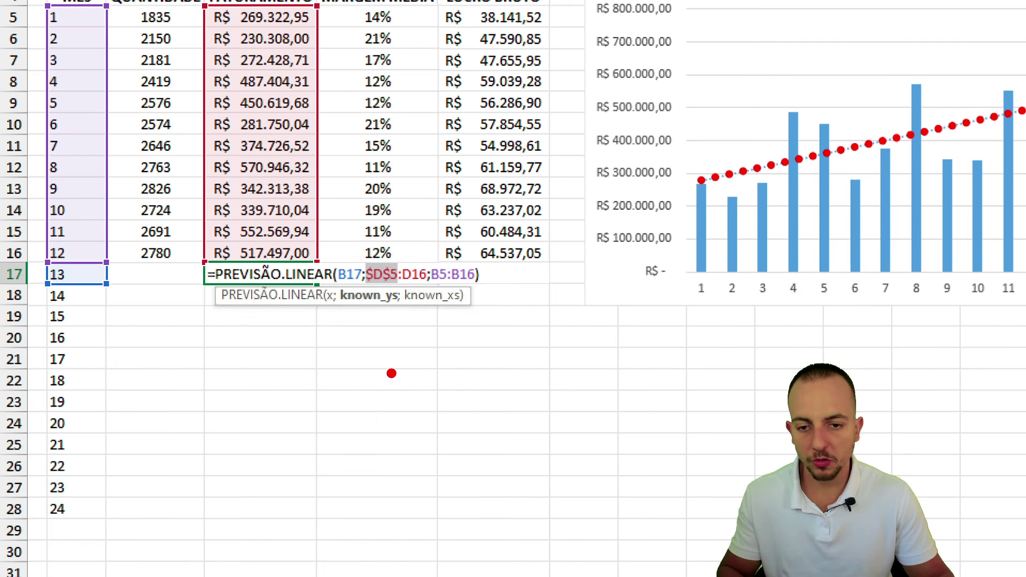
pyautogui.moveTo(372, 294); pyautogui.dragTo(372, 385)
pyautogui.moveTo(406, 426); pyautogui.dragTo(372, 495)
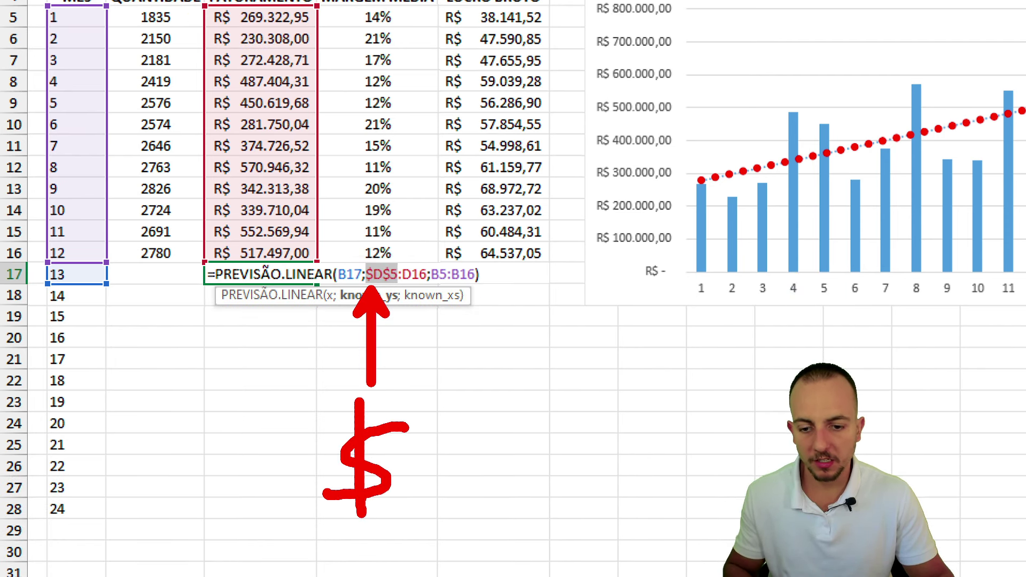
pyautogui.moveTo(390, 251); pyautogui.dragTo(394, 274)
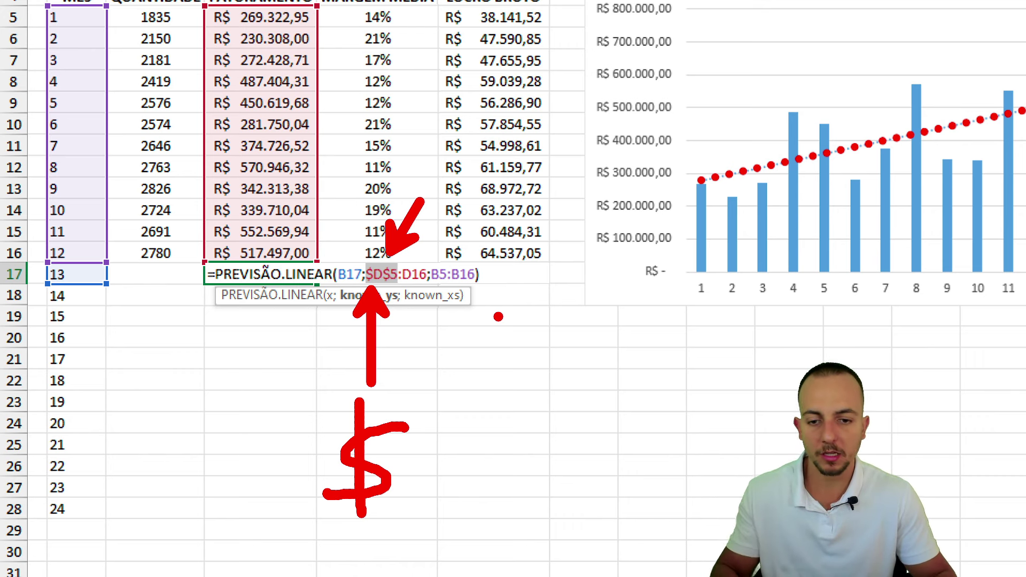
pyautogui.press('Escape')
pyautogui.click(452, 274)
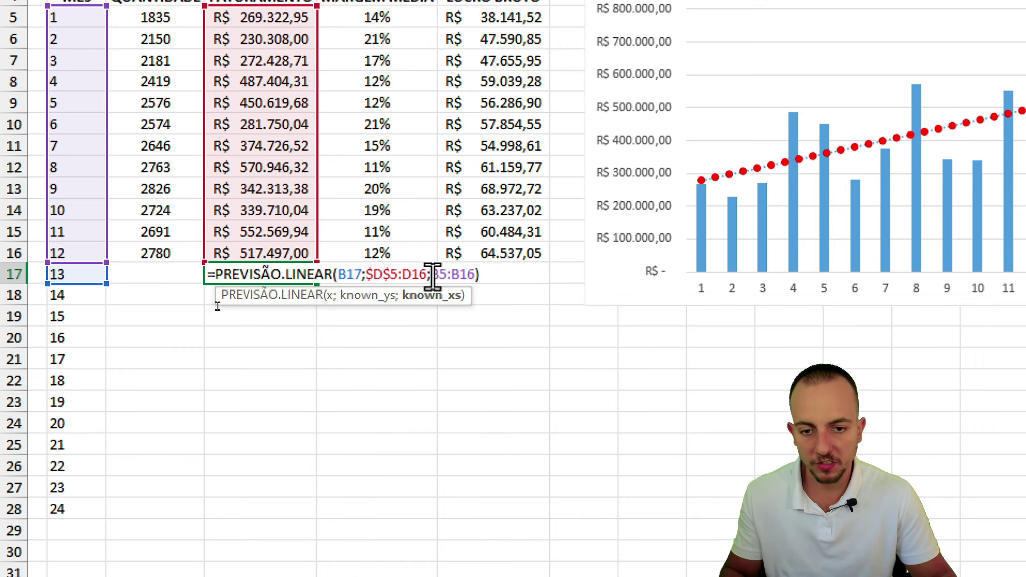
pyautogui.press('F4')
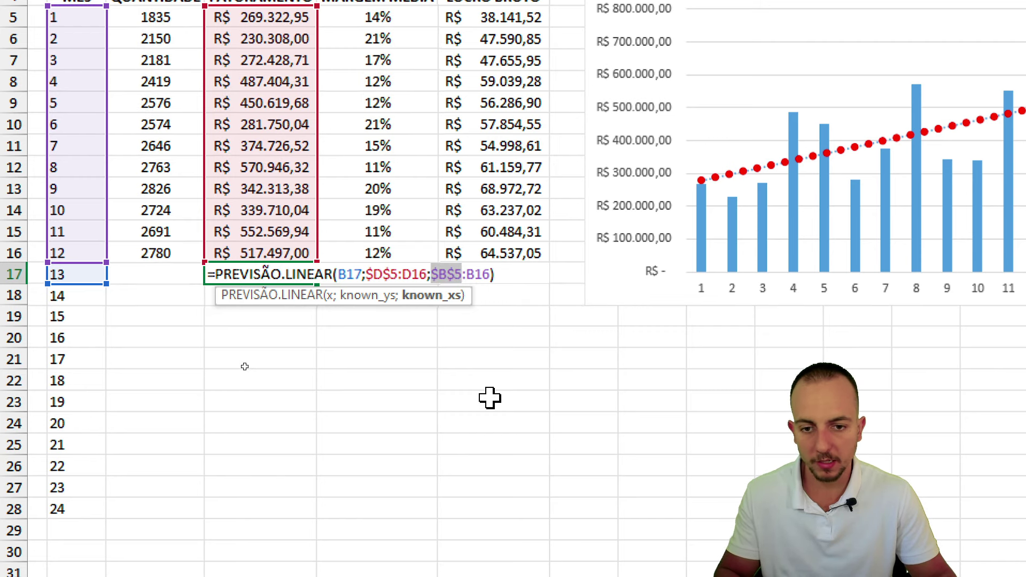
pyautogui.press('Return')
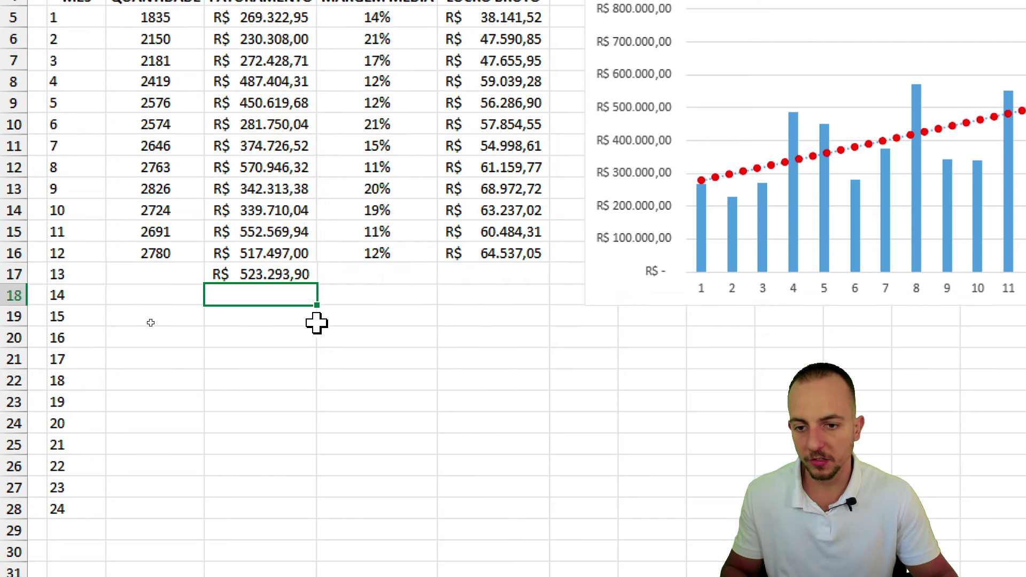
# Step: Fill D17 down to D28 and check its $D$5:D27 formula ending at R$ 747.514,79
pyautogui.click(284, 277)
pyautogui.moveTo(317, 284); pyautogui.dragTo(279, 505)
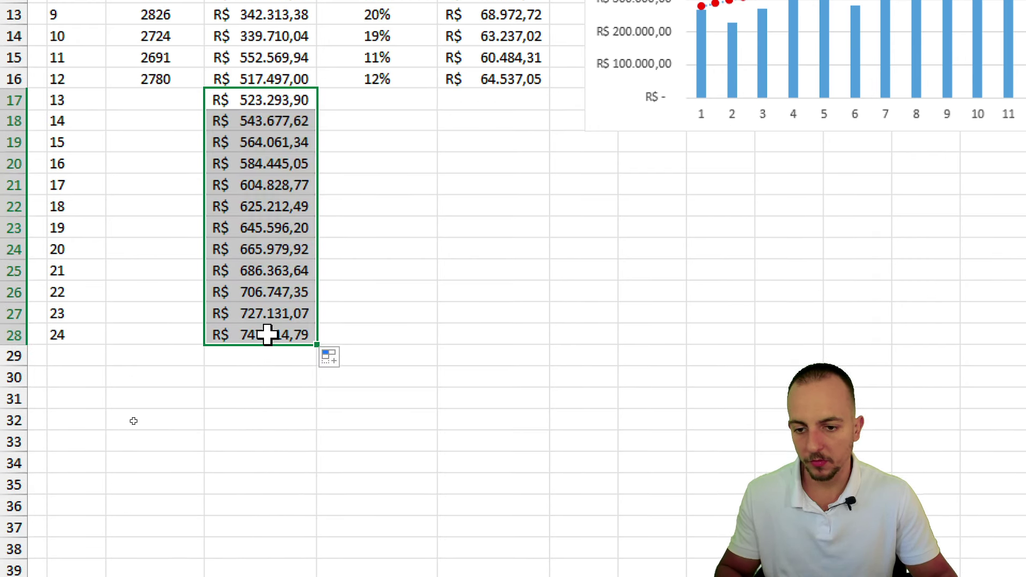
pyautogui.click(242, 336)
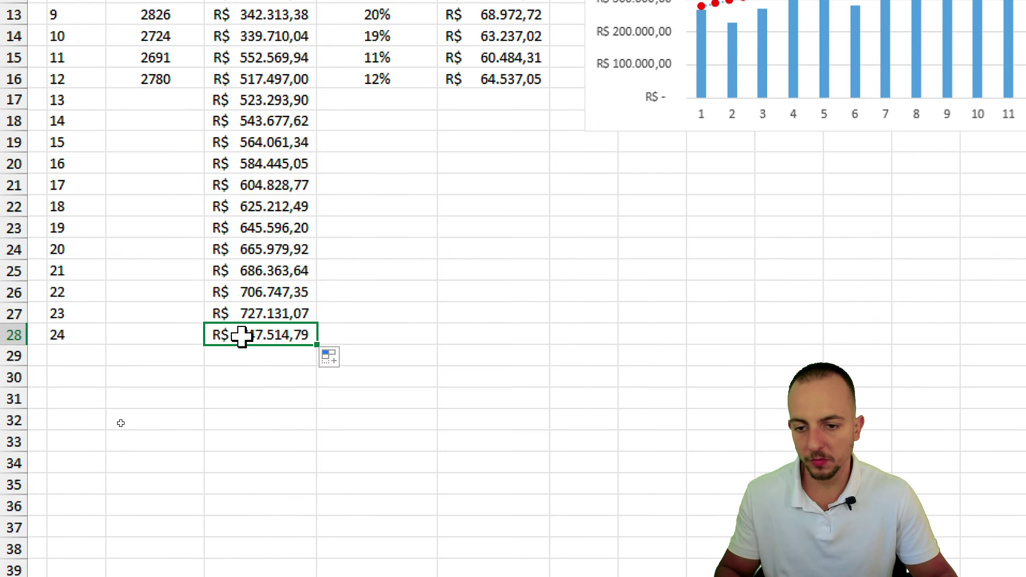
pyautogui.doubleClick(304, 336)
pyautogui.scroll(4, 275, 69)
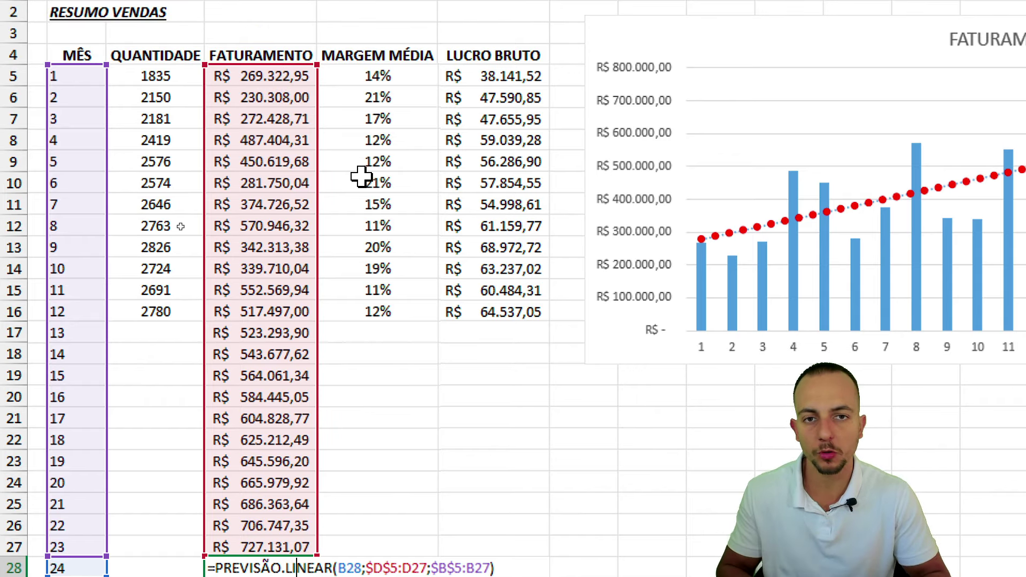
pyautogui.press('Escape')
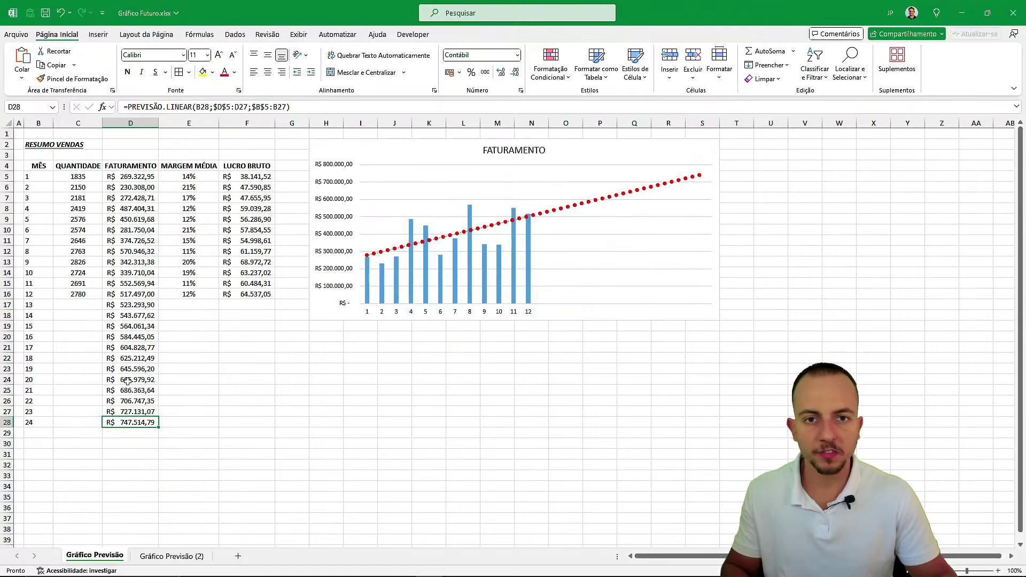
# Step: Mark up the new forecasts and the trendline's future stretch, then move to Gráfico Previsão (2)
pyautogui.moveTo(100, 297); pyautogui.dragTo(162, 448)
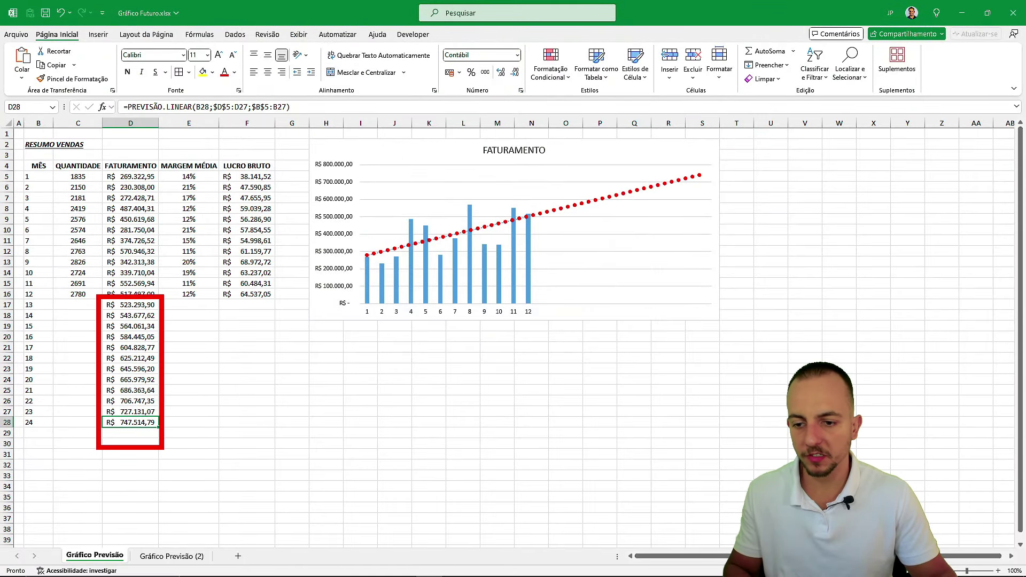
pyautogui.moveTo(248, 432); pyautogui.dragTo(289, 453)
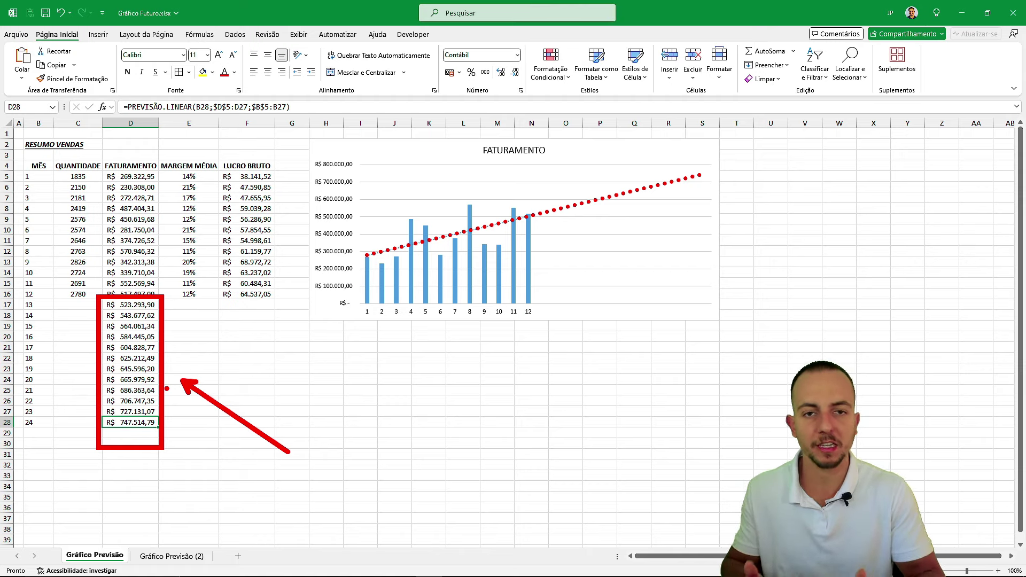
pyautogui.moveTo(532, 155)
pyautogui.mouseDown()
pyautogui.moveTo(614, 216)
pyautogui.moveTo(711, 220)
pyautogui.moveTo(750, 272)
pyautogui.mouseUp()
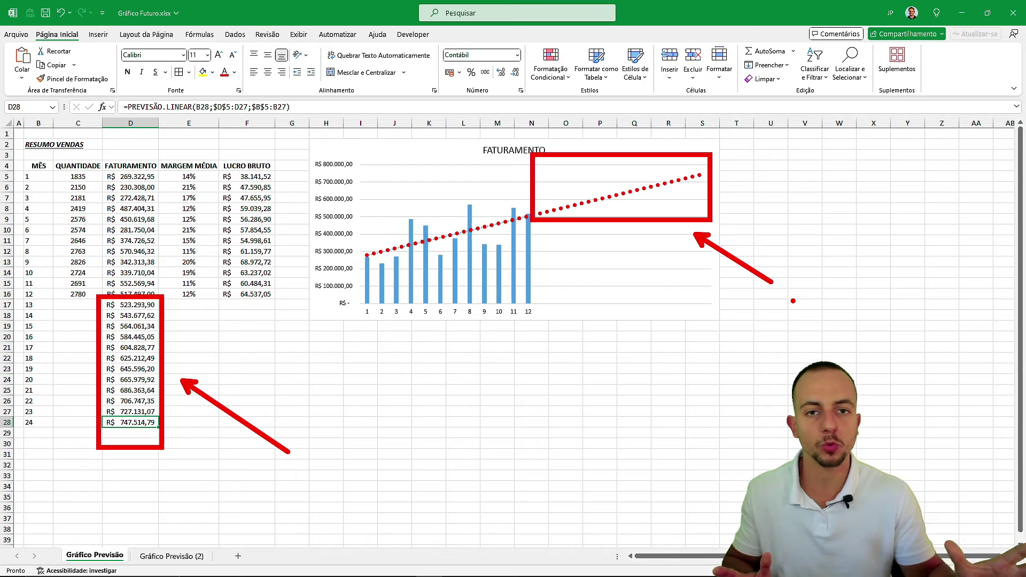
pyautogui.press('Escape')
pyautogui.hotkey('ctrl', 'pagedown')
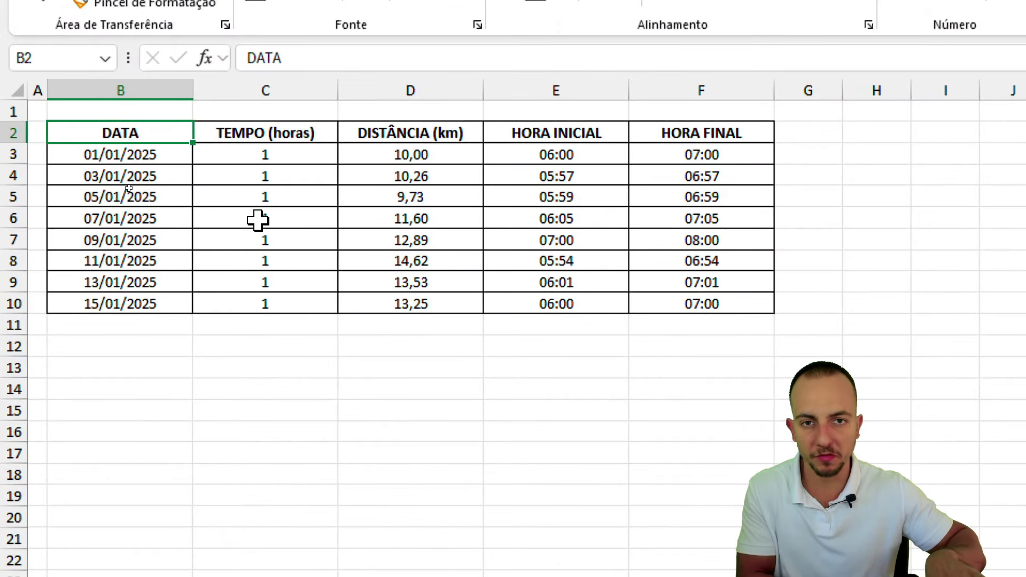
# Step: Return to Gráfico Previsão and sketch where future forecast bars would appear on the FATURAMENTO chart
pyautogui.hotkey('ctrl', 'pageup')
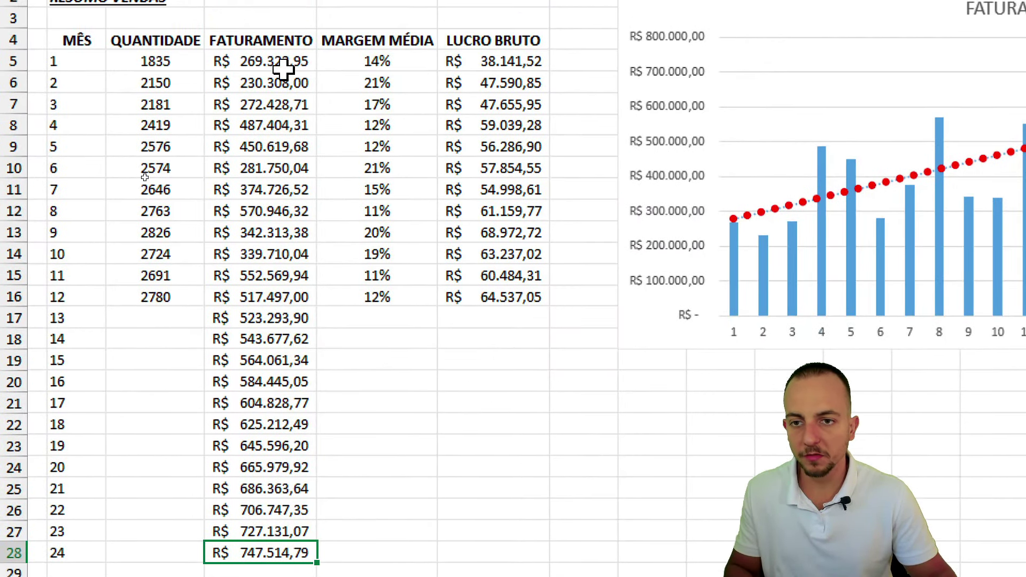
pyautogui.moveTo(268, 29); pyautogui.dragTo(268, 501)
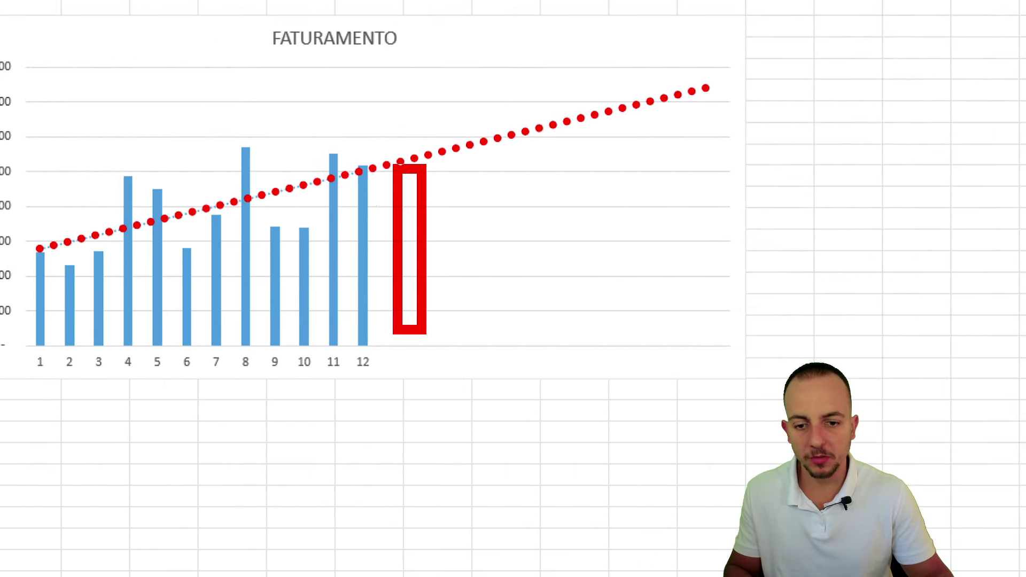
pyautogui.moveTo(397, 169)
pyautogui.mouseDown()
pyautogui.moveTo(426, 350)
pyautogui.moveTo(517, 140)
pyautogui.mouseUp()
pyautogui.moveTo(601, 115); pyautogui.dragTo(654, 353)
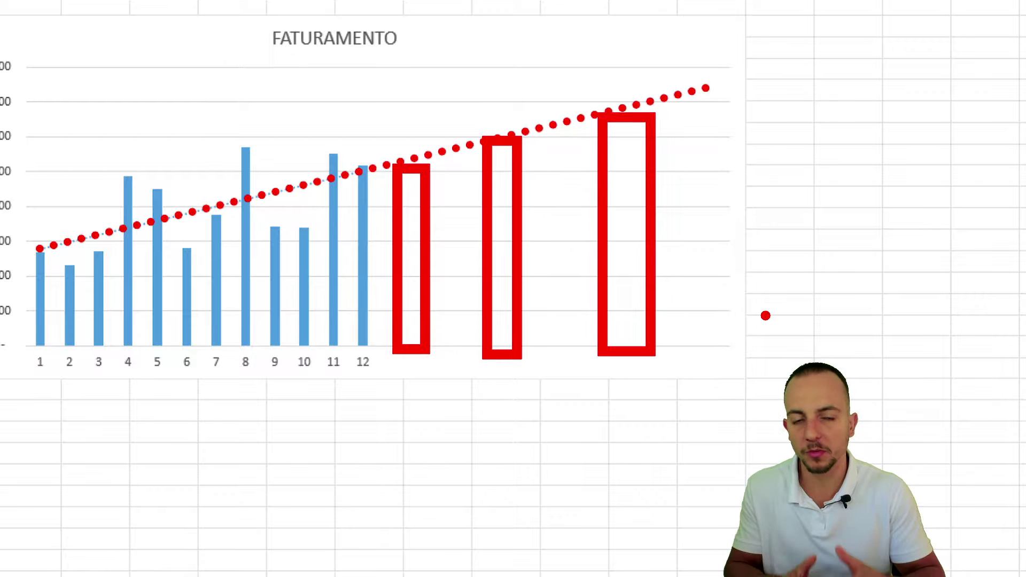
pyautogui.press('Escape')
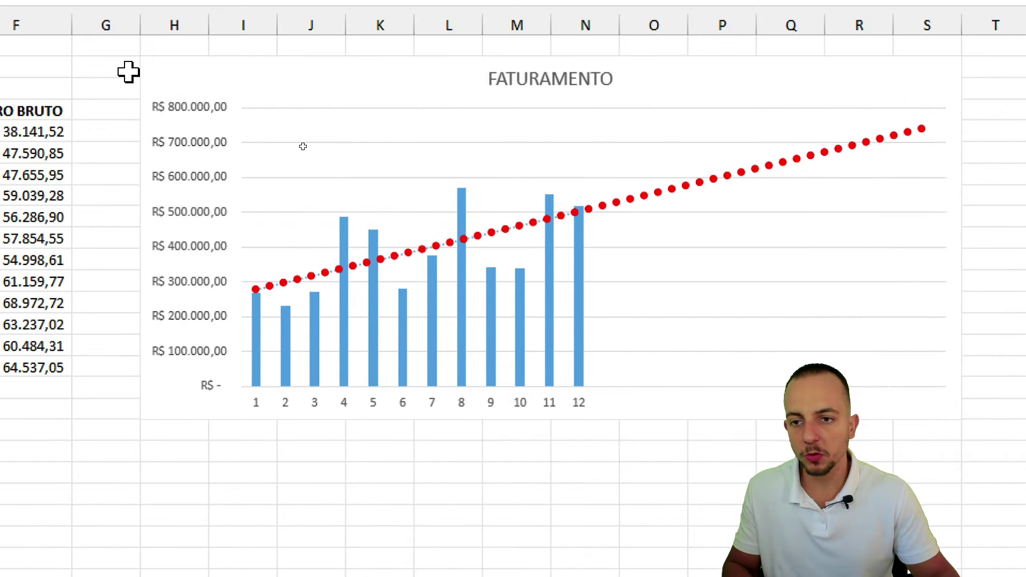
# Step: Open the chart's Selecionar Fonte de Dados dialog and start adding a new series
pyautogui.rightClick(165, 73)
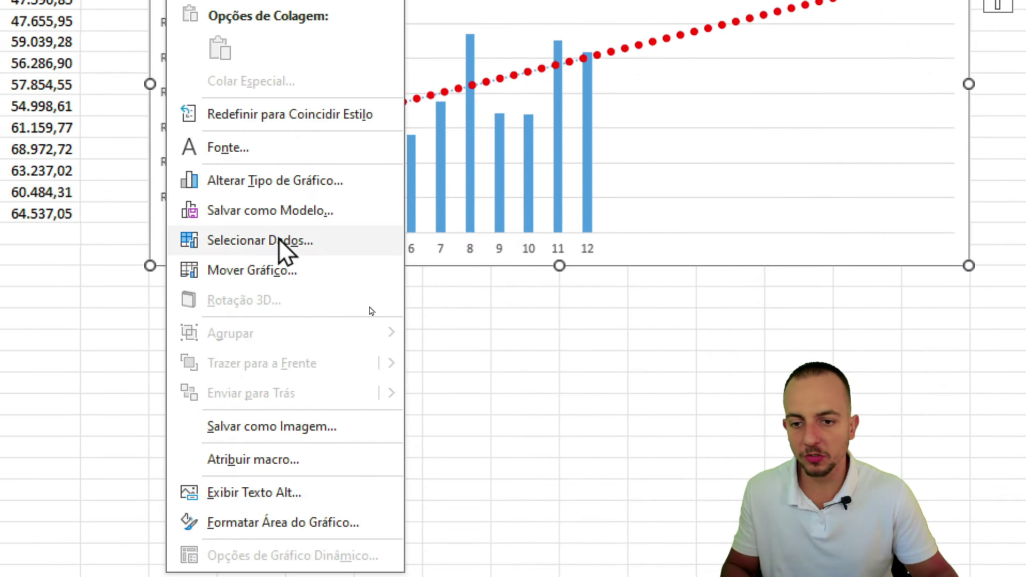
pyautogui.click(296, 331)
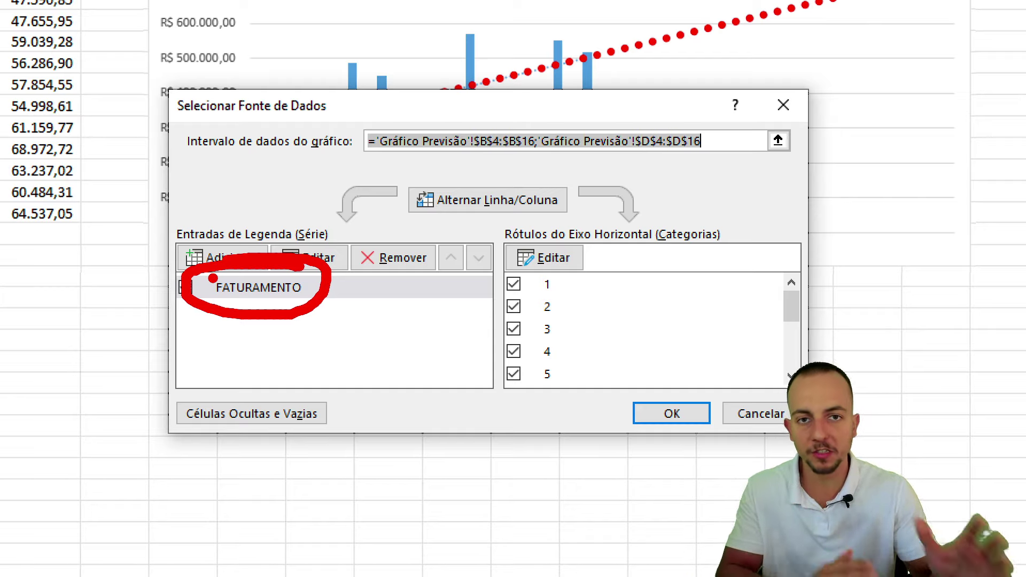
pyautogui.click(233, 267)
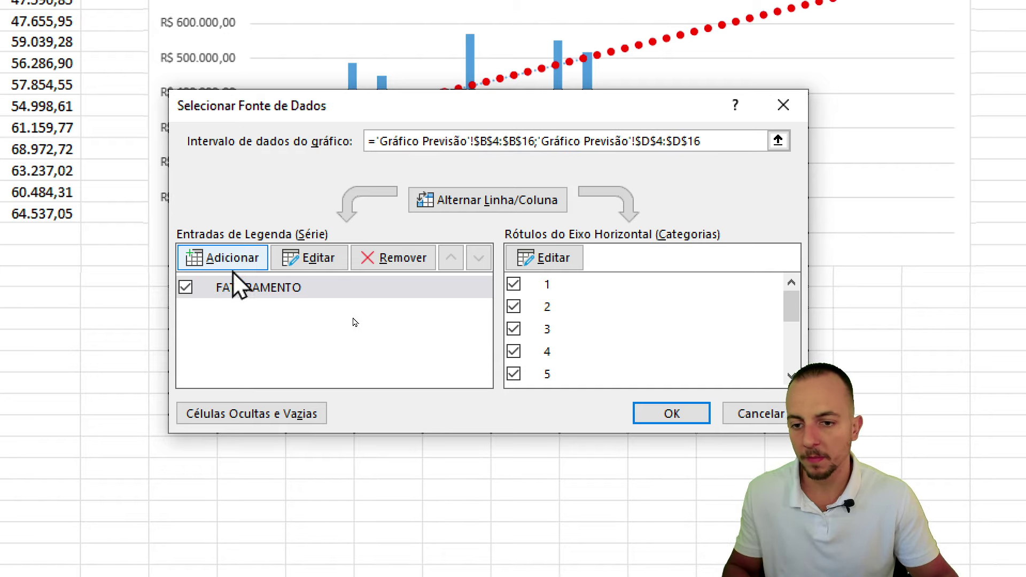
pyautogui.click(235, 261)
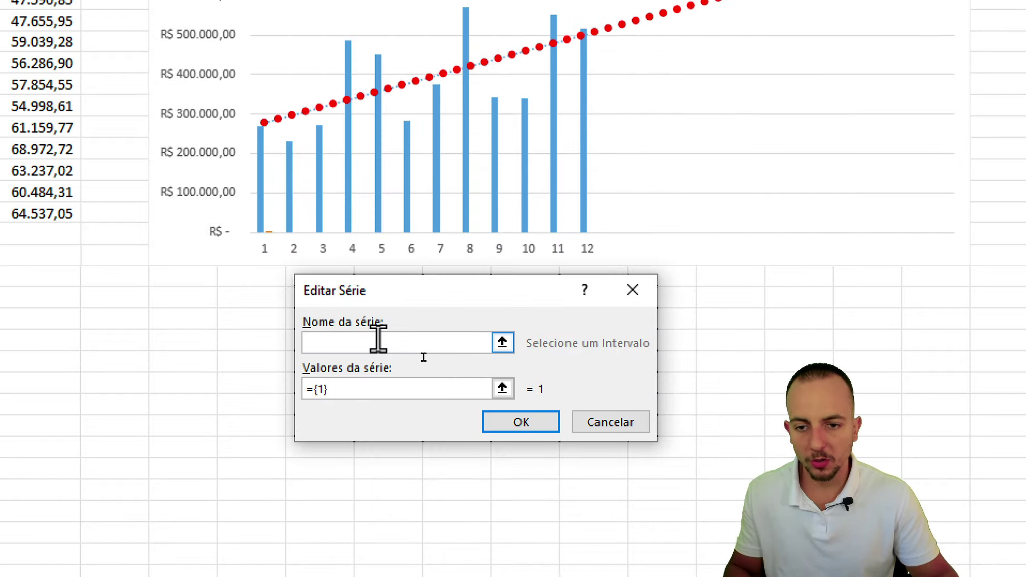
# Step: Set the new series values to D5:D28 and confirm both dialogs
pyautogui.click(414, 382)
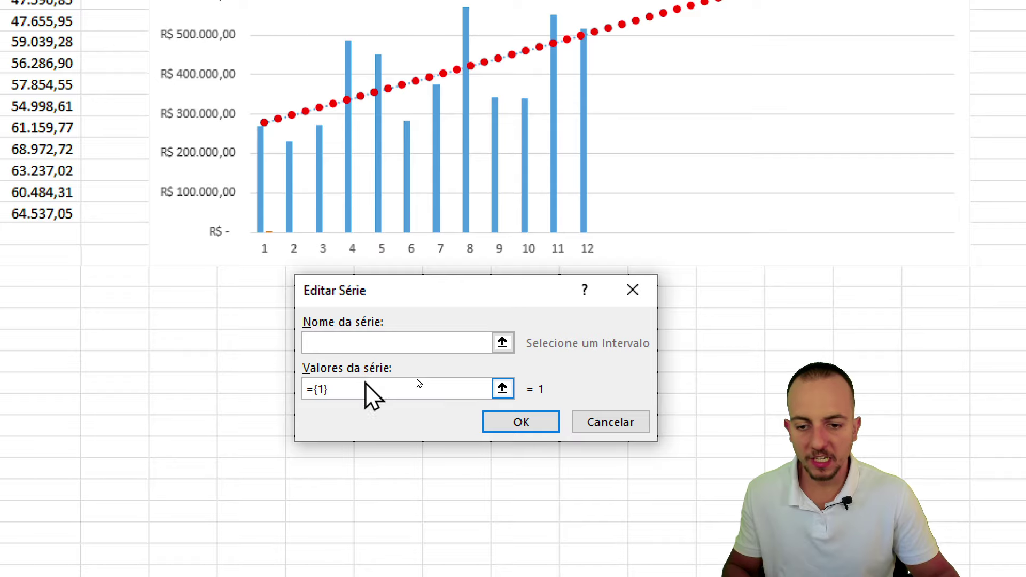
pyautogui.moveTo(365, 389); pyautogui.dragTo(308, 390)
pyautogui.press('BackSpace')
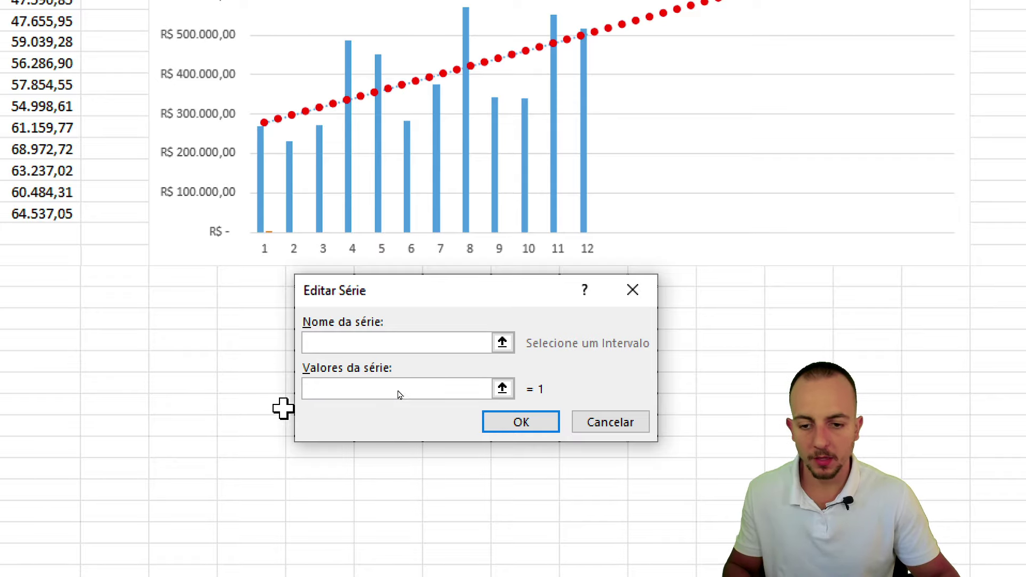
pyautogui.click(502, 389)
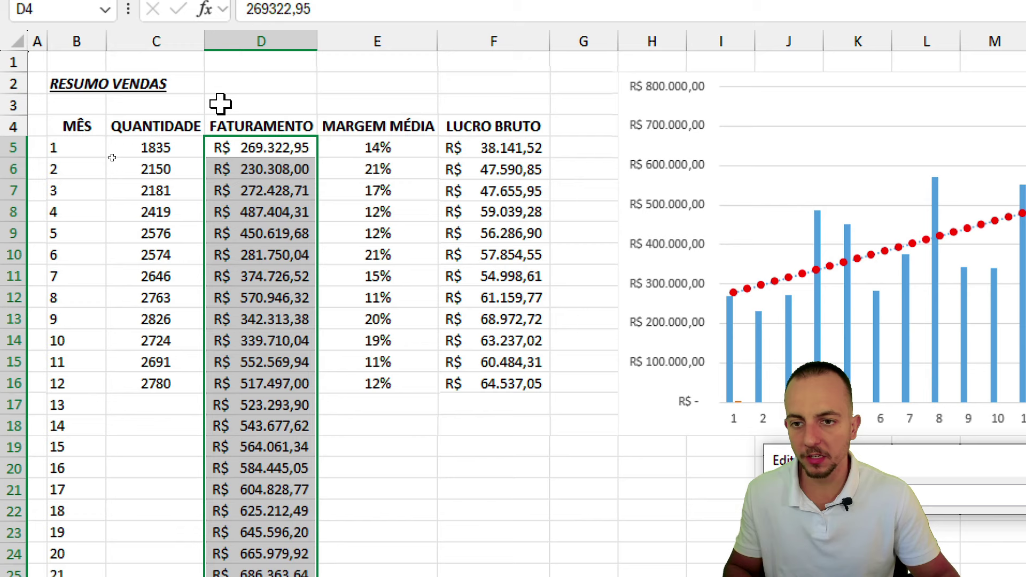
pyautogui.click(267, 152)
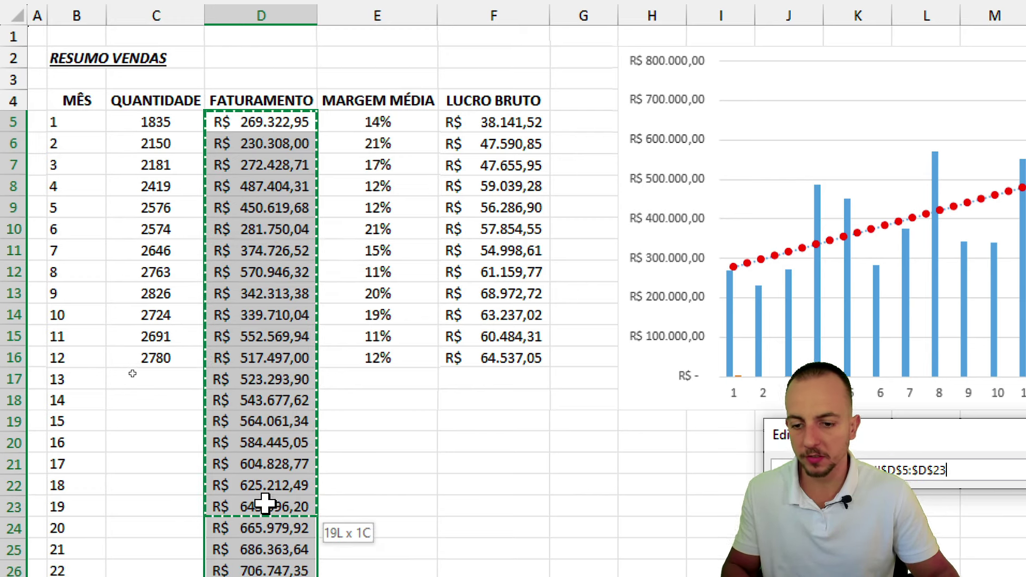
pyautogui.moveTo(267, 153); pyautogui.dragTo(265, 514)
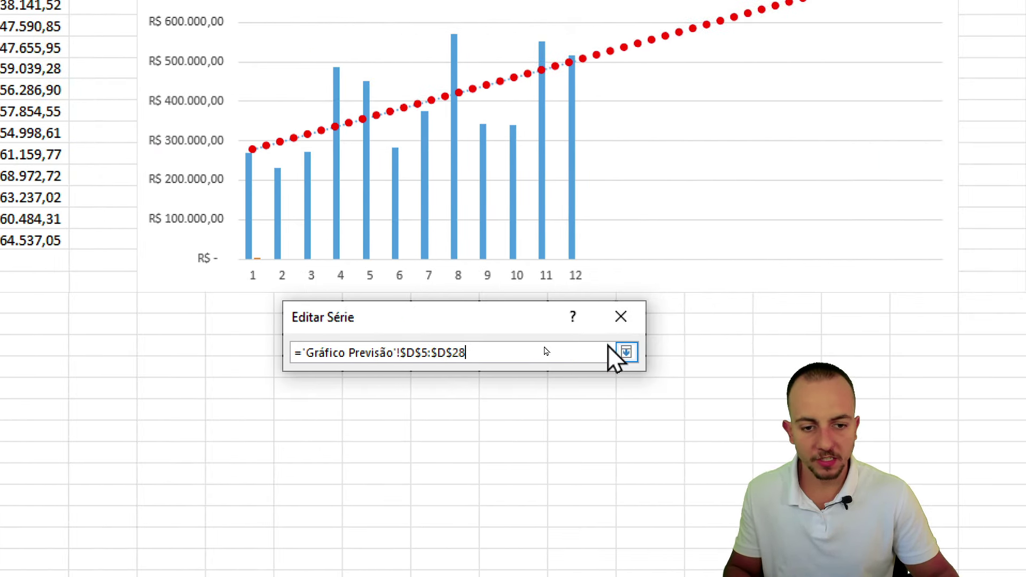
pyautogui.click(619, 351)
pyautogui.click(505, 412)
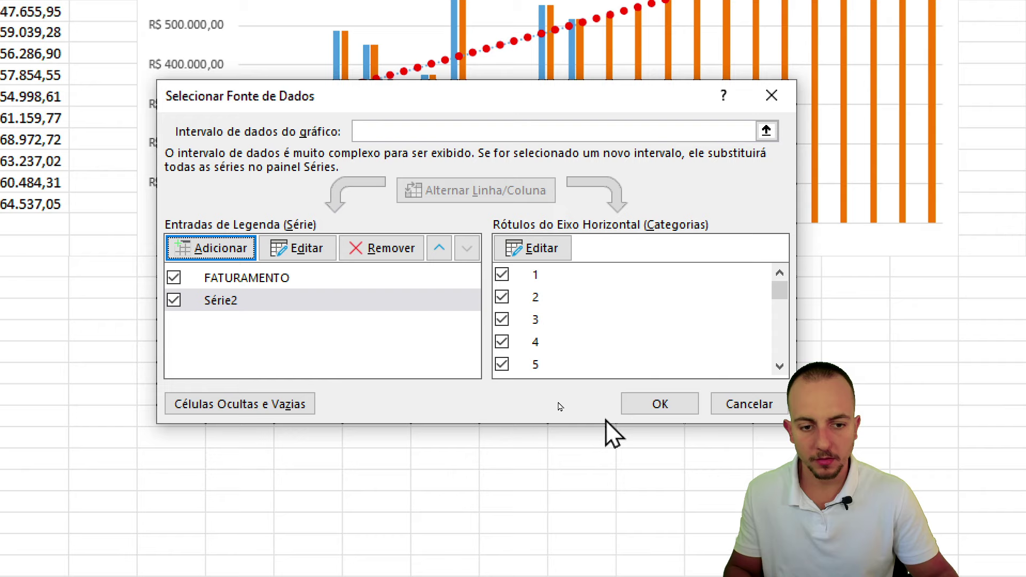
pyautogui.click(668, 404)
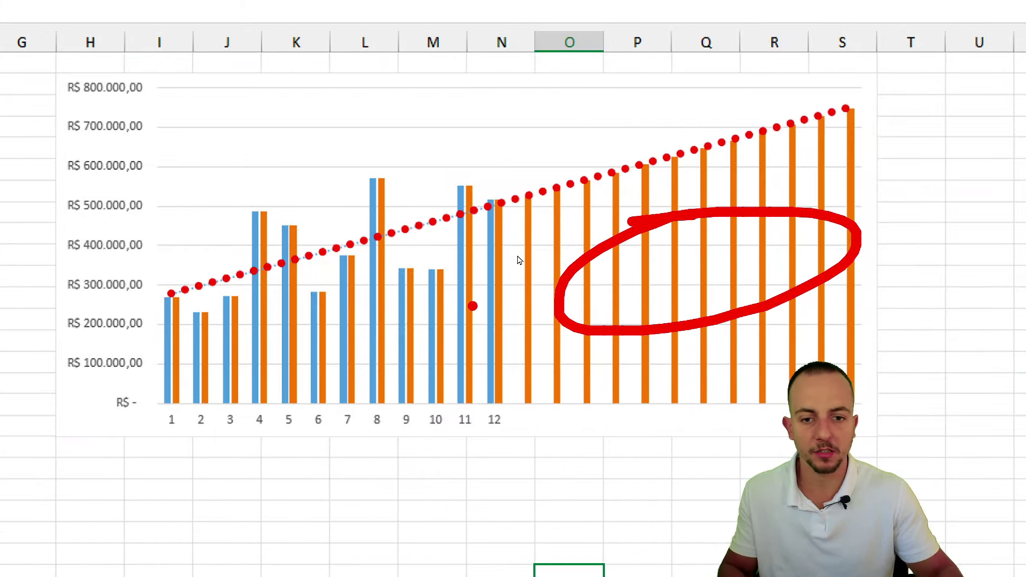
# Step: Fill the orange forecast series with light grey using Formatar > Preenchimento da Forma
pyautogui.click(587, 196)
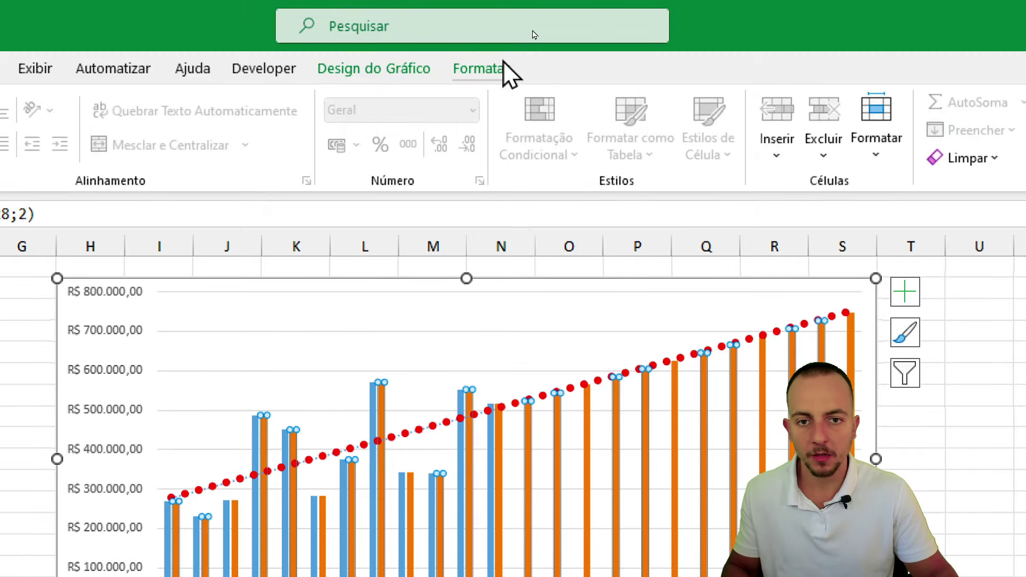
pyautogui.click(484, 67)
pyautogui.click(400, 98)
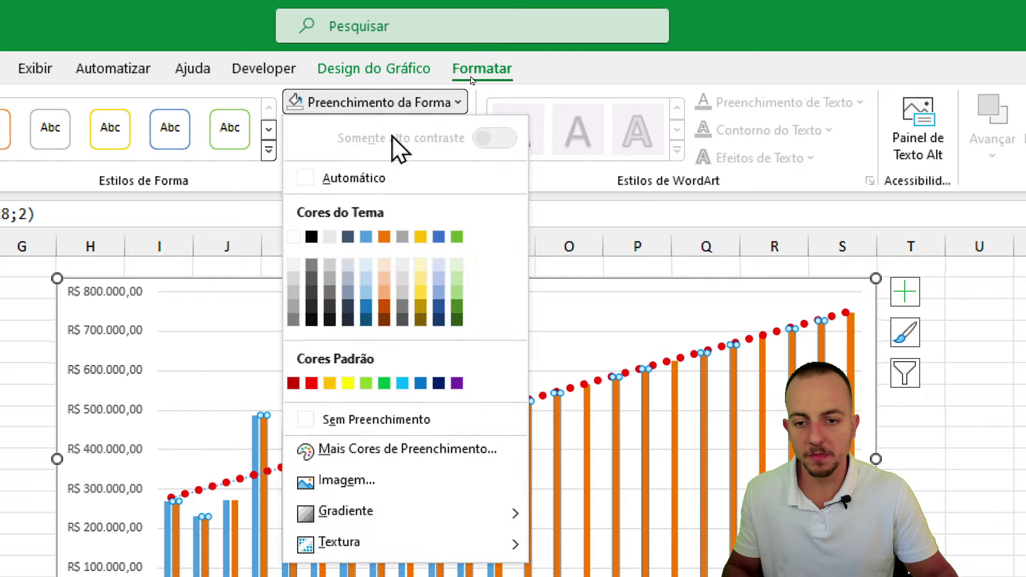
pyautogui.click(294, 280)
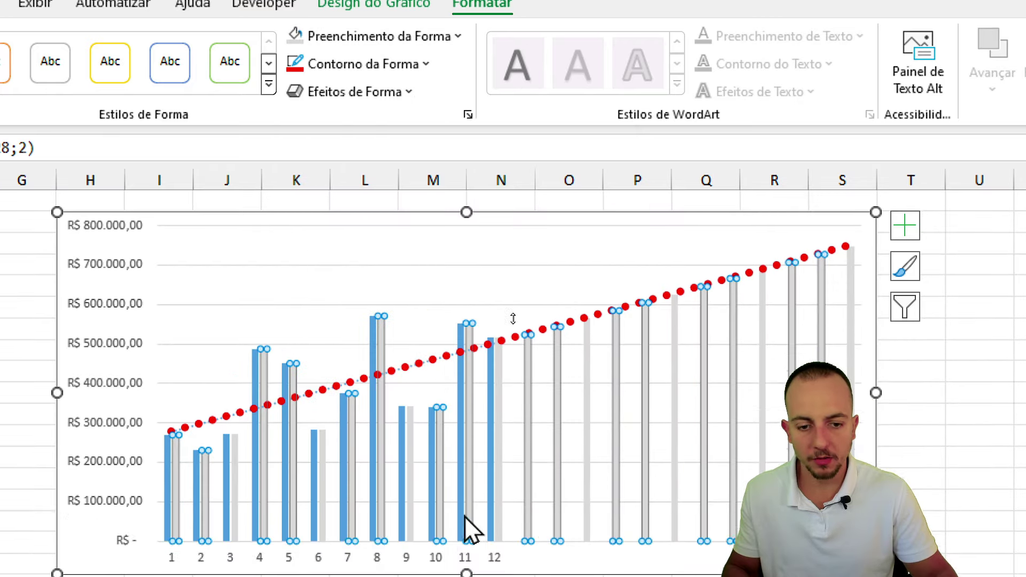
pyautogui.click(470, 478)
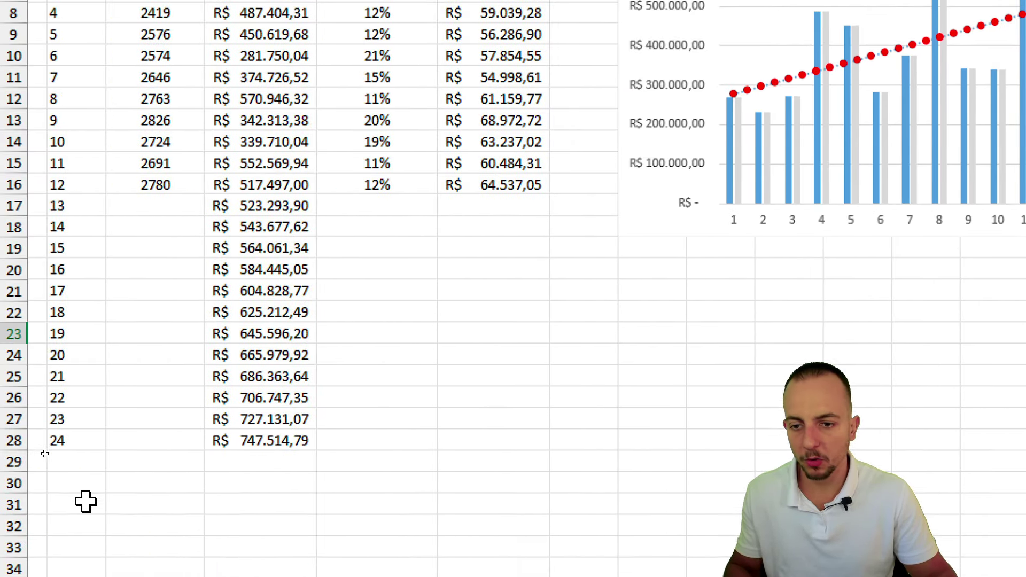
# Step: Add Extremidade Externa data labels to the grey bar series
pyautogui.moveTo(300, 202); pyautogui.dragTo(274, 439)
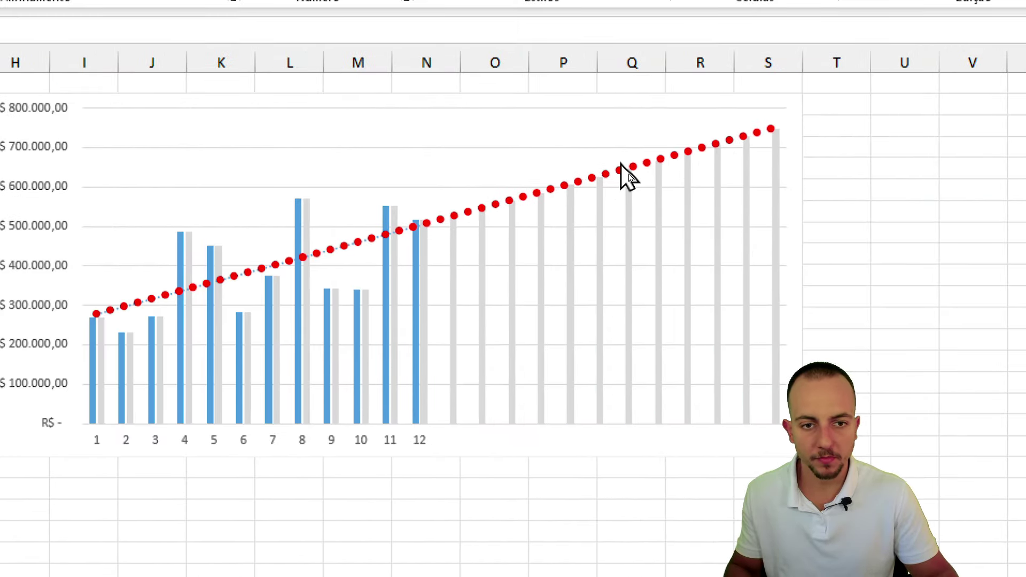
pyautogui.click(620, 203)
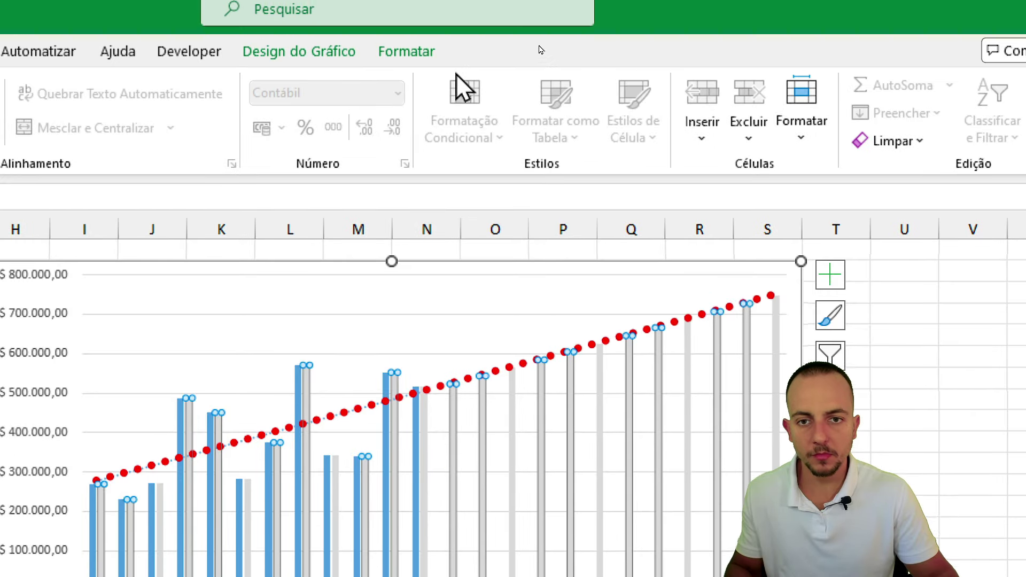
pyautogui.click(331, 59)
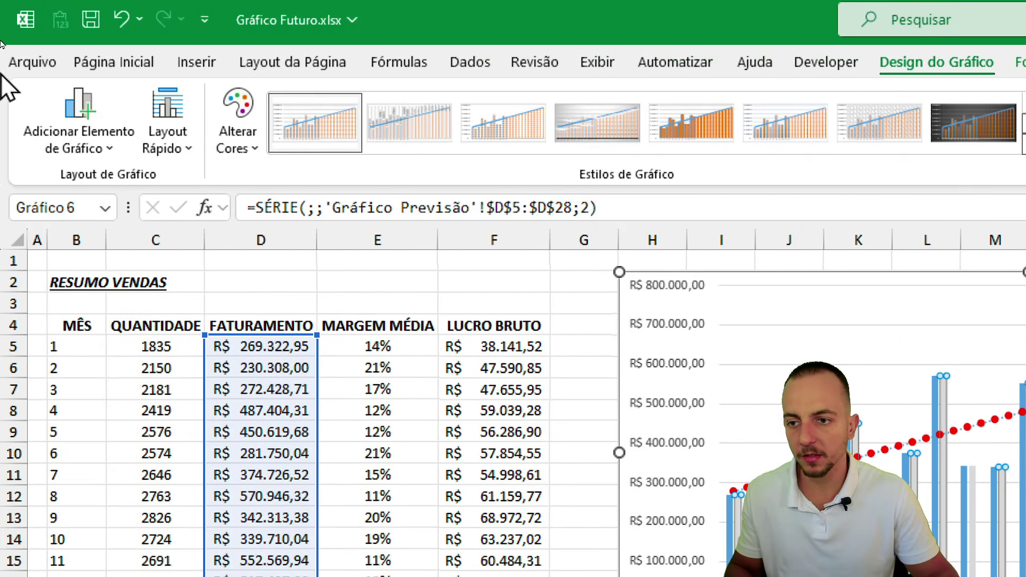
pyautogui.click(97, 149)
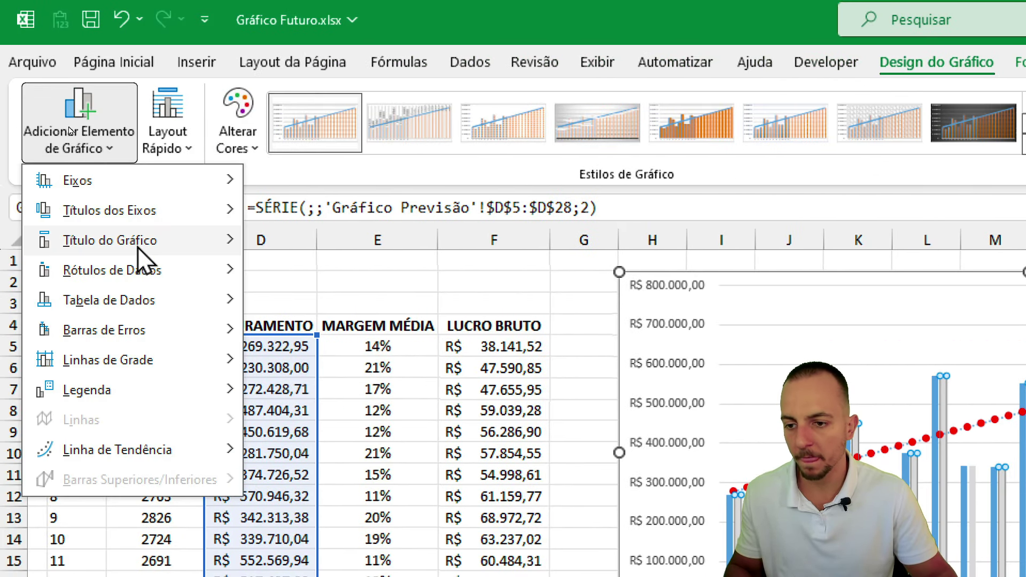
pyautogui.moveTo(111, 123)
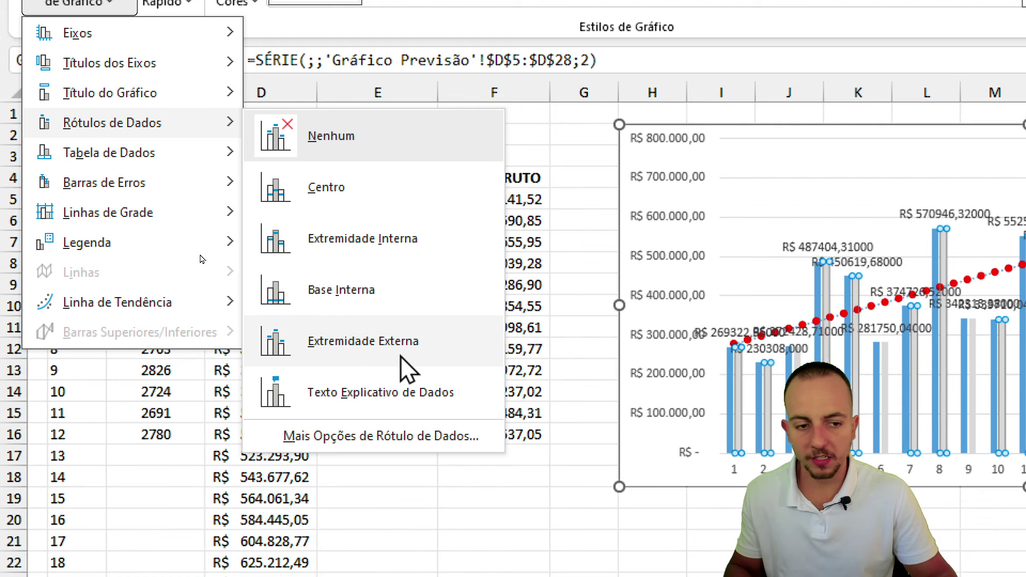
pyautogui.click(402, 353)
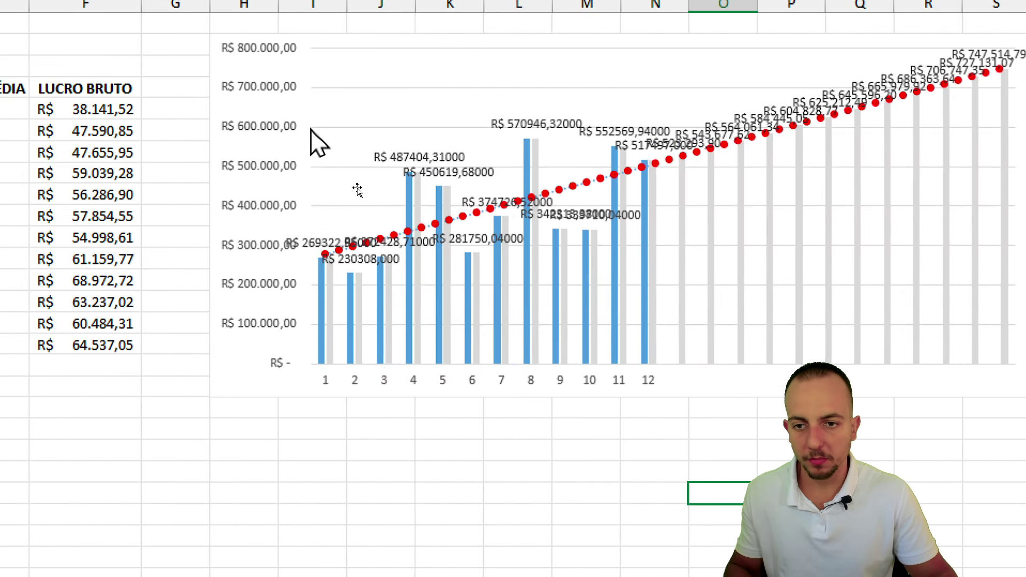
# Step: Delete the vertical value axis and move the chart left, enlarging it to about column X
pyautogui.click(274, 125)
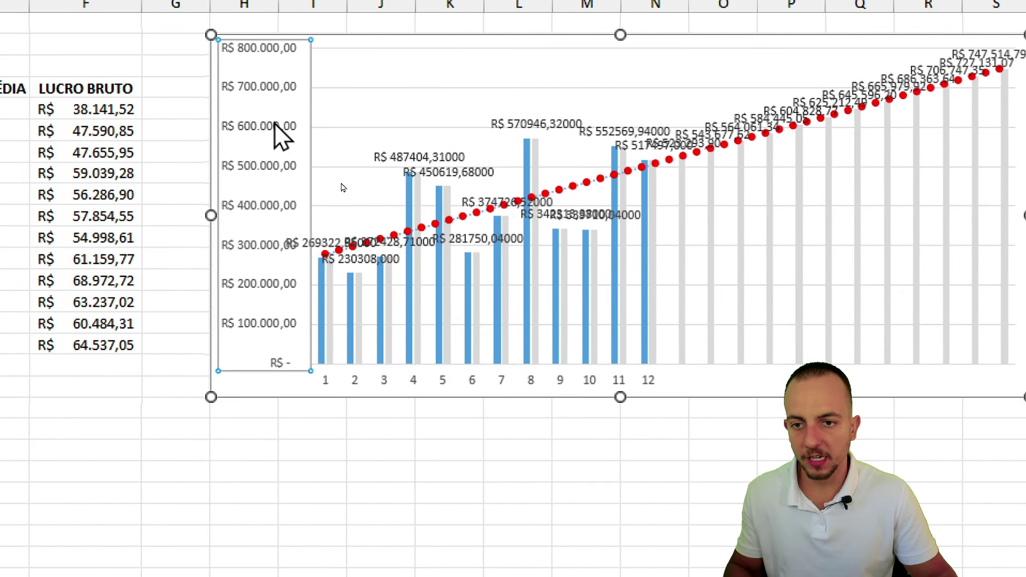
pyautogui.press('Delete')
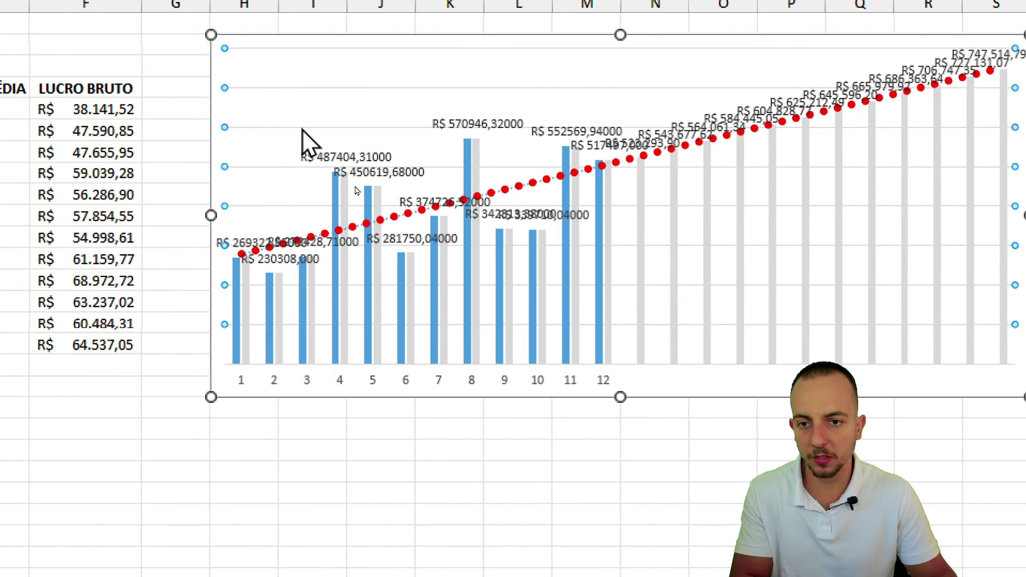
pyautogui.click(516, 493)
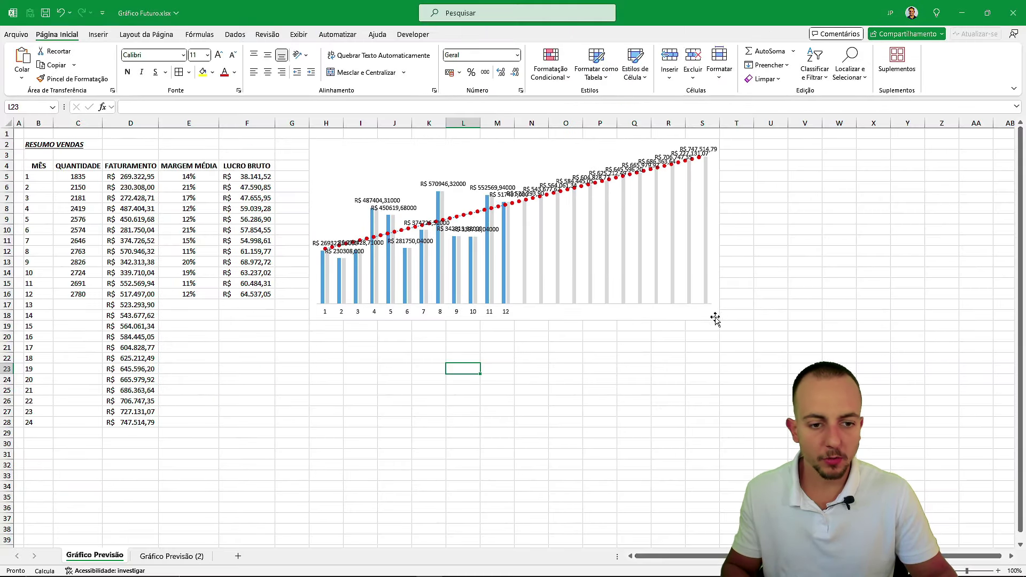
pyautogui.moveTo(650, 322); pyautogui.dragTo(380, 316)
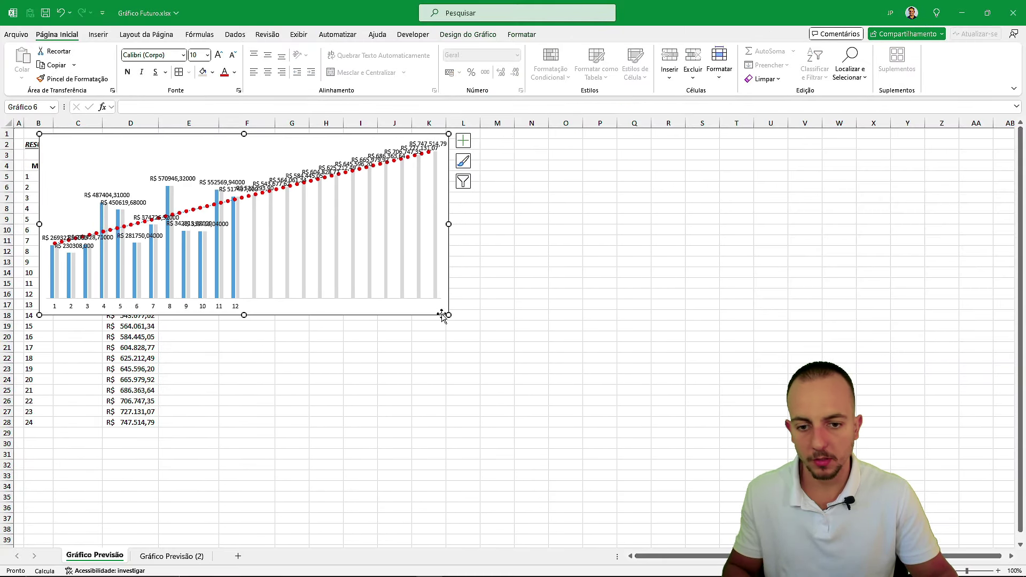
pyautogui.moveTo(446, 315); pyautogui.dragTo(898, 413)
pyautogui.click(705, 474)
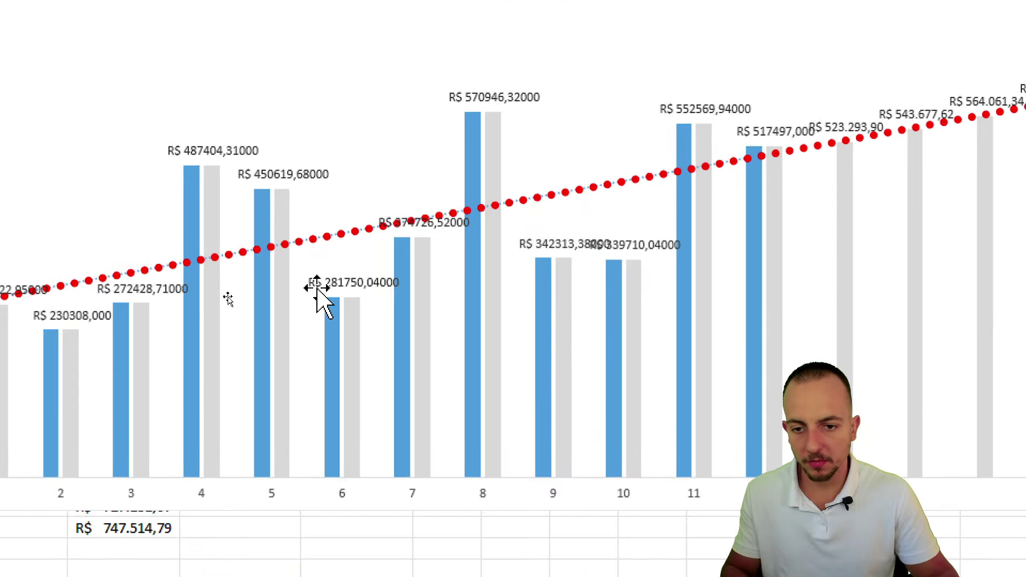
# Step: Inspect the data labels, then go to the Gráfico Previsão (2) sheet
pyautogui.click(318, 284)
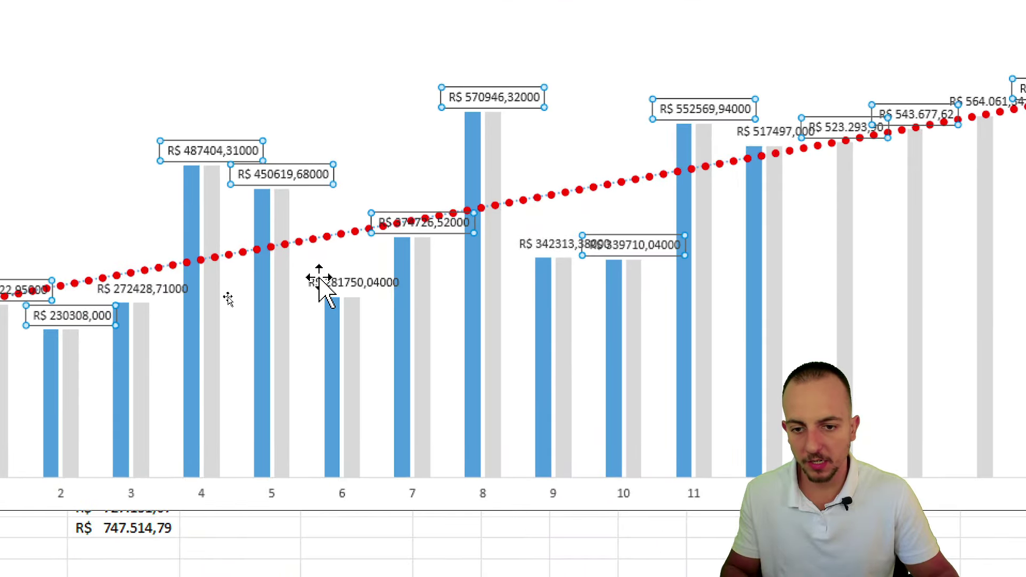
pyautogui.click(316, 282)
pyautogui.click(278, 176)
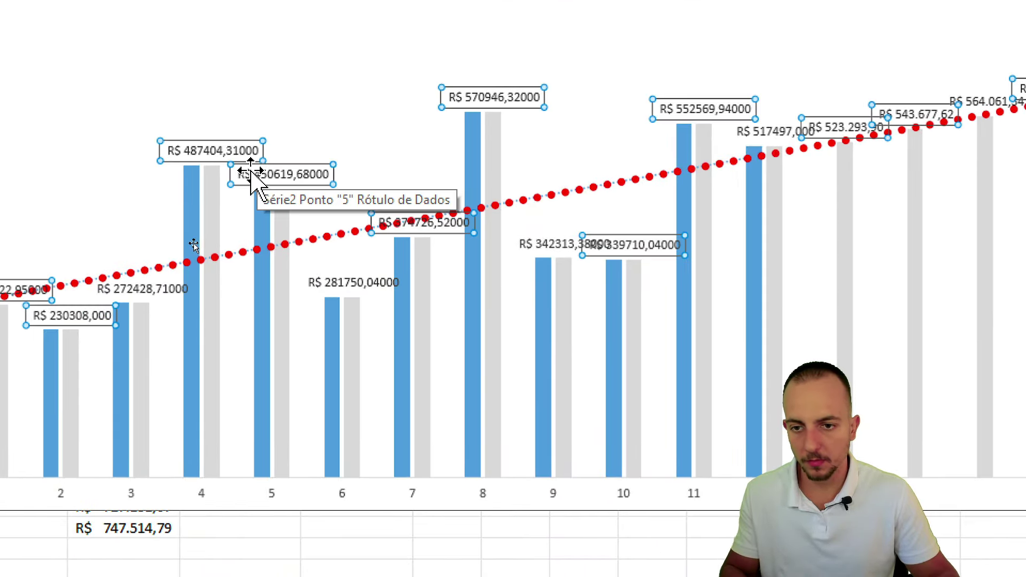
pyautogui.click(269, 227)
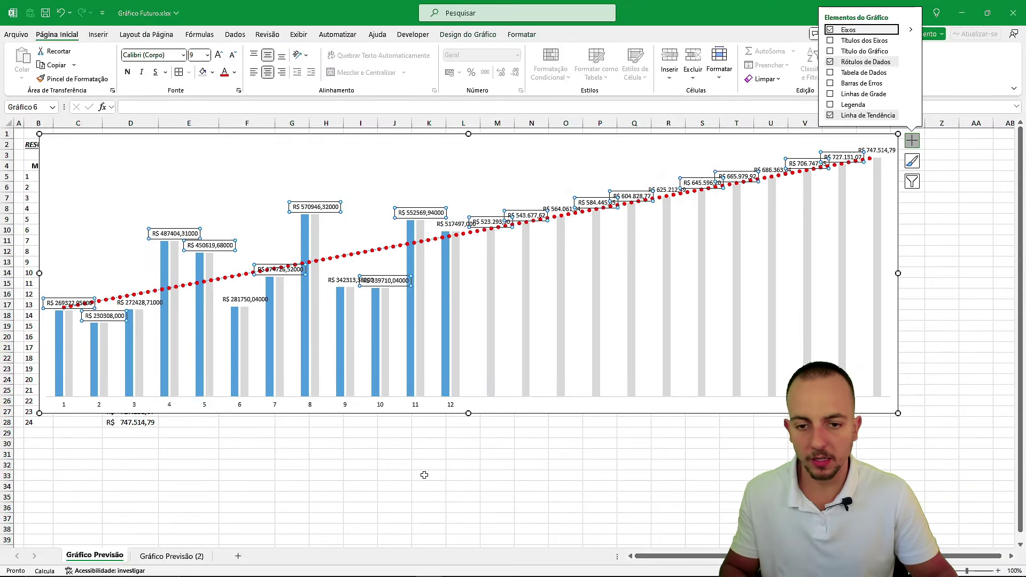
pyautogui.press('Escape')
pyautogui.press('Escape')
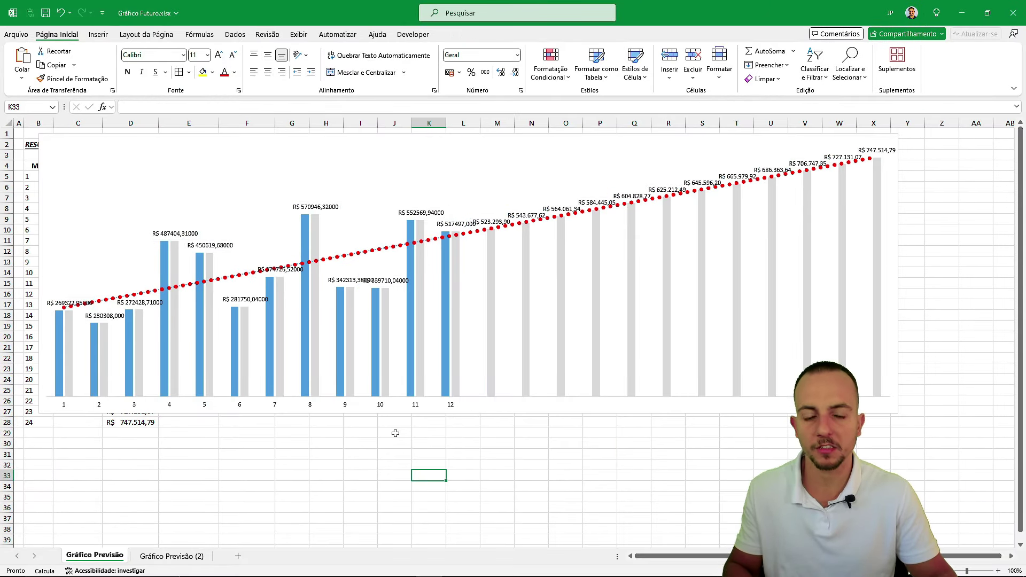
pyautogui.click(185, 558)
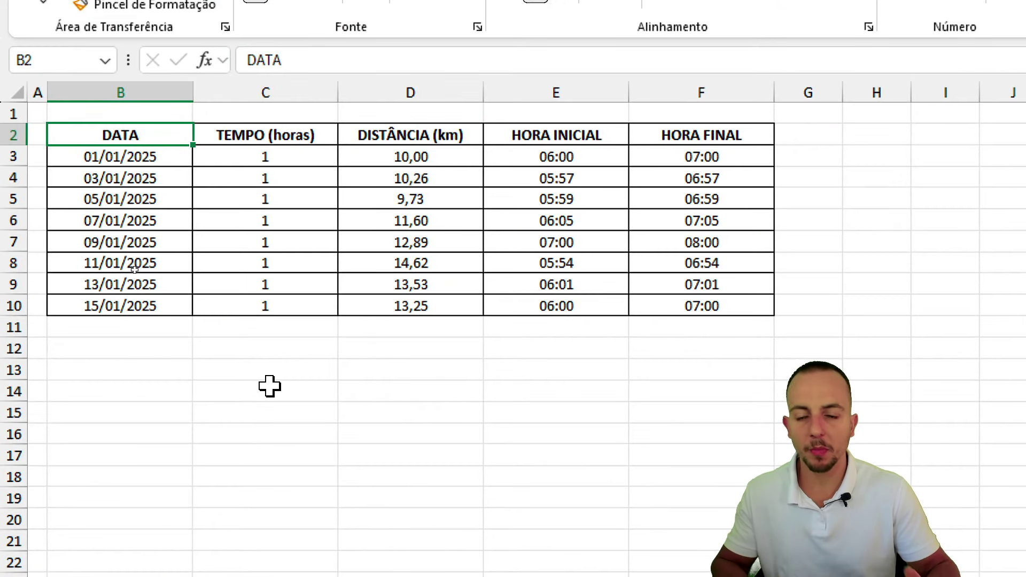
# Step: Check the date formulas such as =B5+2 and review the TEMPO and DISTÂNCIA values
pyautogui.click(126, 156)
pyautogui.click(148, 178)
pyautogui.click(155, 198)
pyautogui.click(156, 219)
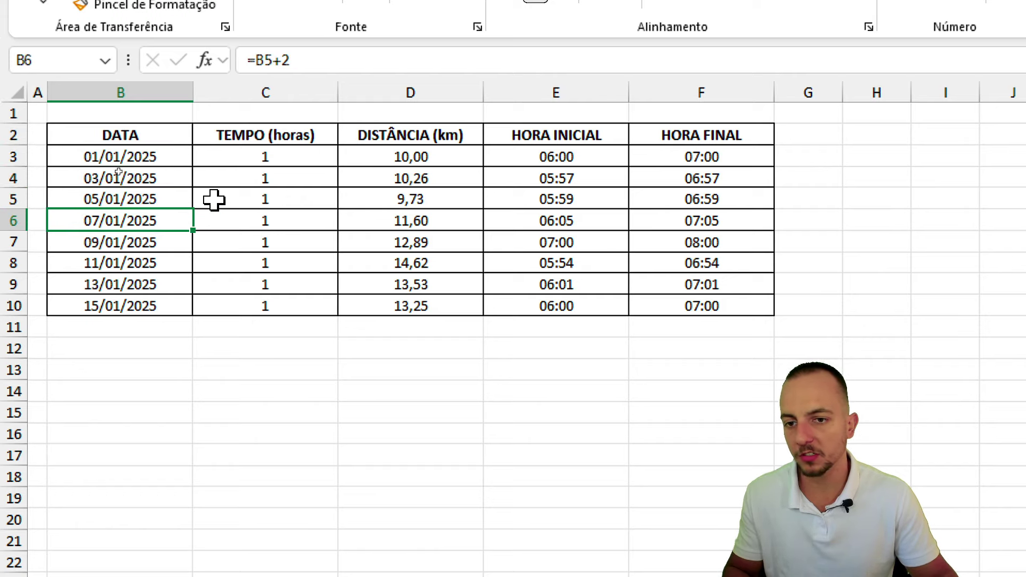
pyautogui.moveTo(226, 161); pyautogui.dragTo(300, 284)
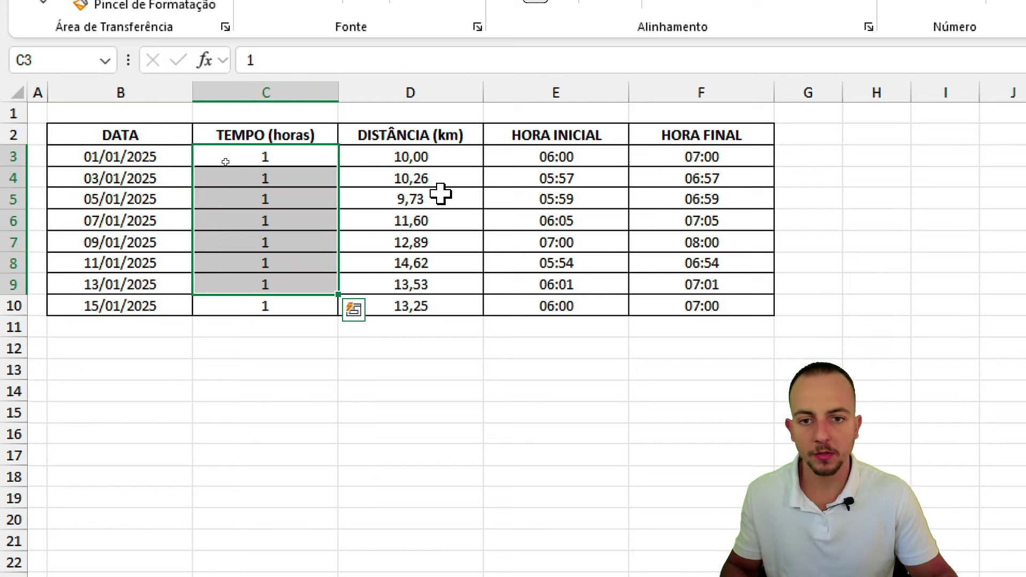
pyautogui.moveTo(438, 158); pyautogui.dragTo(443, 305)
pyautogui.click(314, 140)
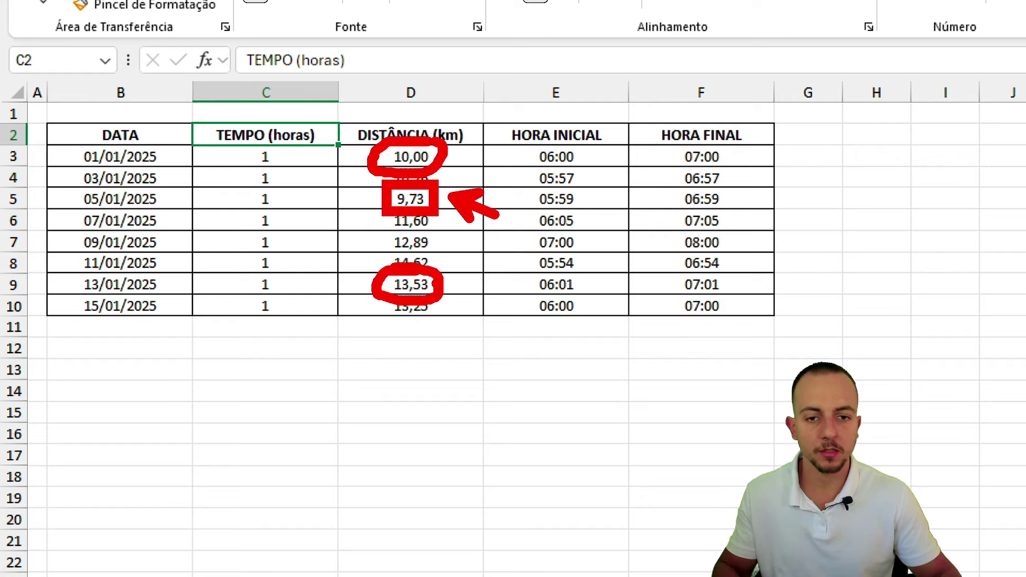
# Step: Point out the HORA columns and select the DISTÂNCIA (km) heading and values D2:D10
pyautogui.moveTo(580, 140); pyautogui.dragTo(583, 306)
pyautogui.moveTo(741, 125); pyautogui.dragTo(695, 263)
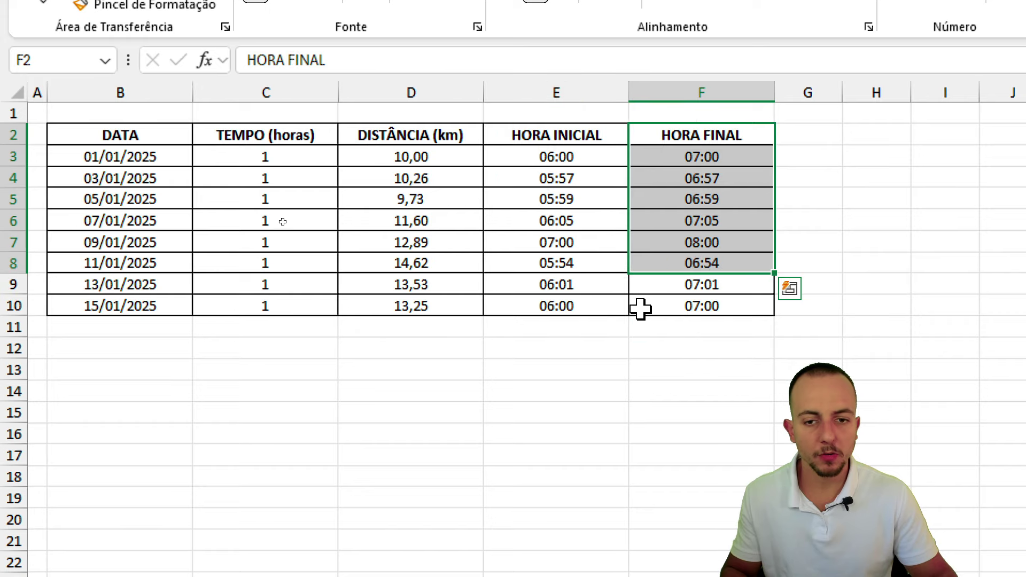
pyautogui.moveTo(470, 143)
pyautogui.mouseDown()
pyautogui.moveTo(426, 269)
pyautogui.moveTo(433, 329)
pyautogui.mouseUp()
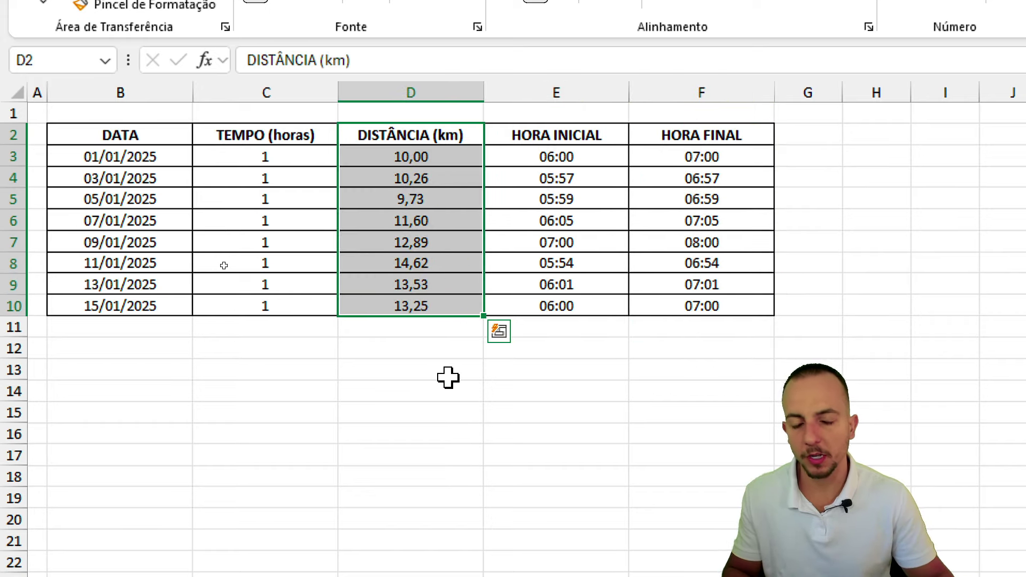
pyautogui.moveTo(436, 140); pyautogui.dragTo(426, 306)
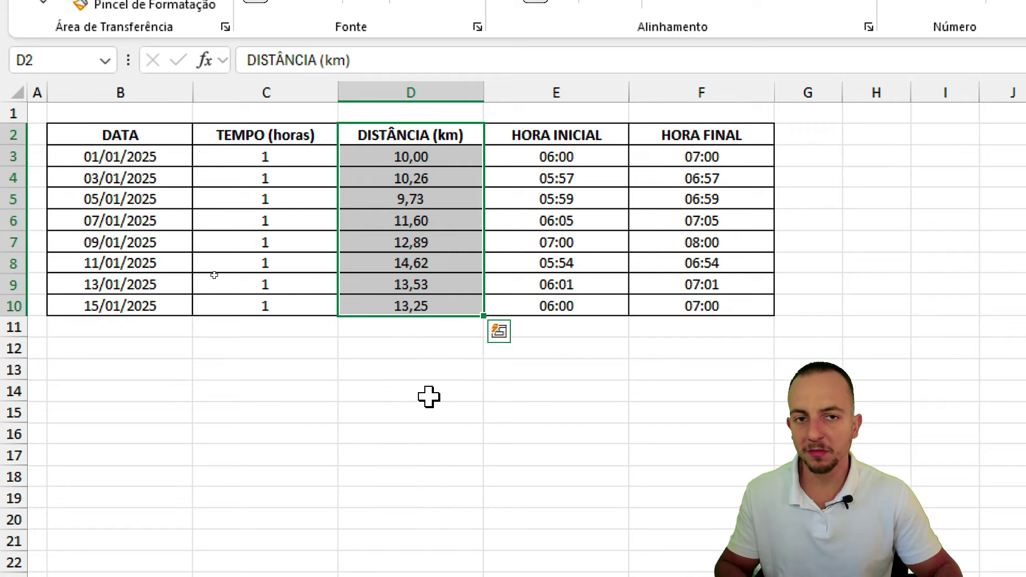
pyautogui.moveTo(120, 135); pyautogui.dragTo(144, 305)
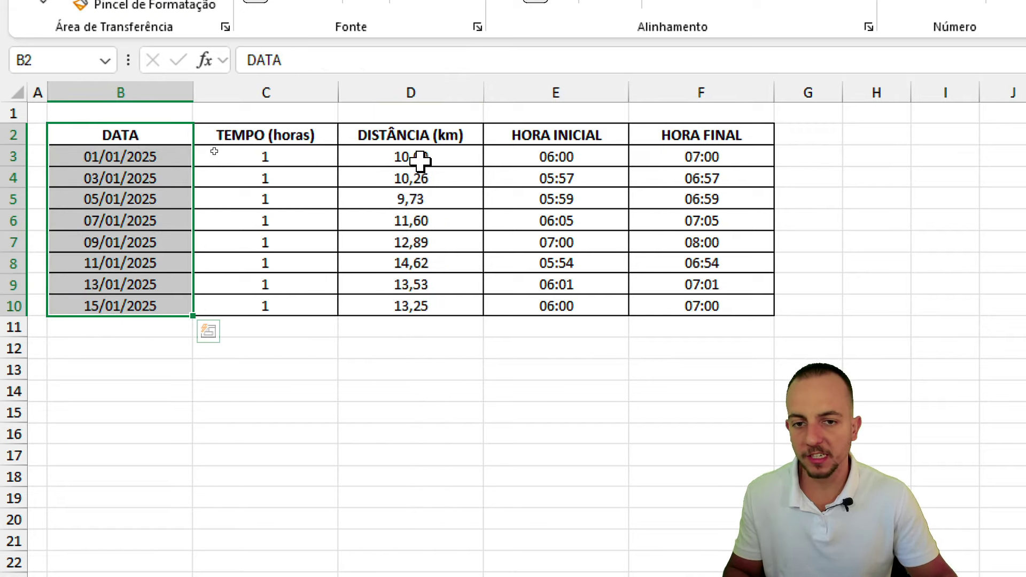
pyautogui.moveTo(419, 135); pyautogui.dragTo(411, 305)
# Step: Insert a 2D column chart of the distances and size it over H2:W22
pyautogui.click(197, 48)
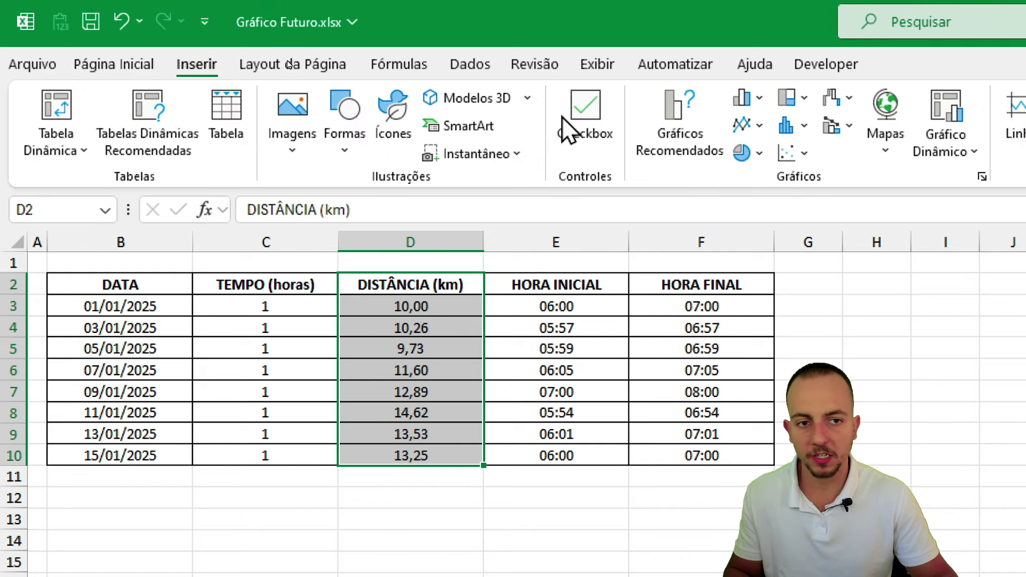
pyautogui.click(751, 101)
pyautogui.click(767, 168)
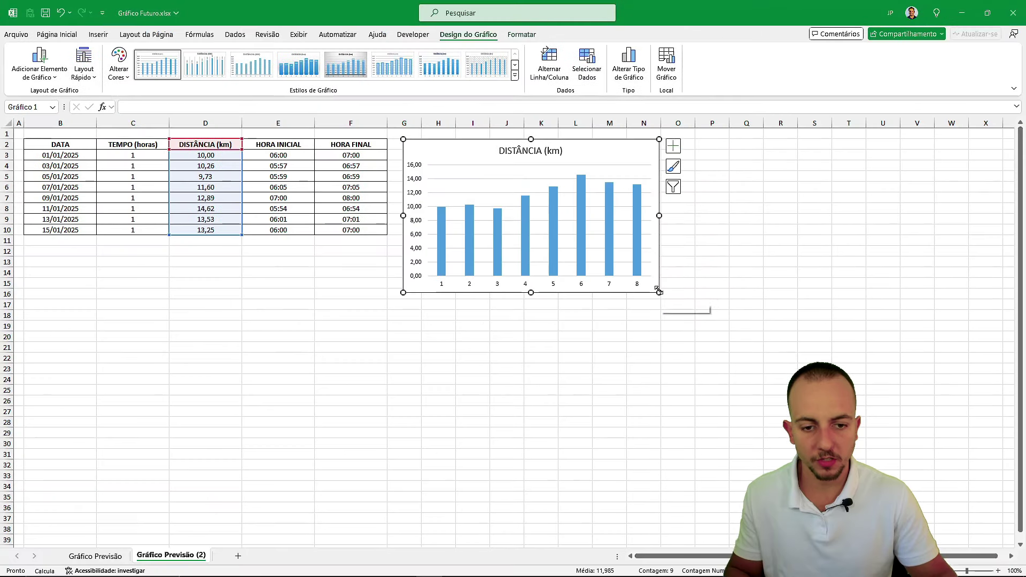
pyautogui.click(691, 146)
pyautogui.moveTo(441, 148); pyautogui.dragTo(458, 144)
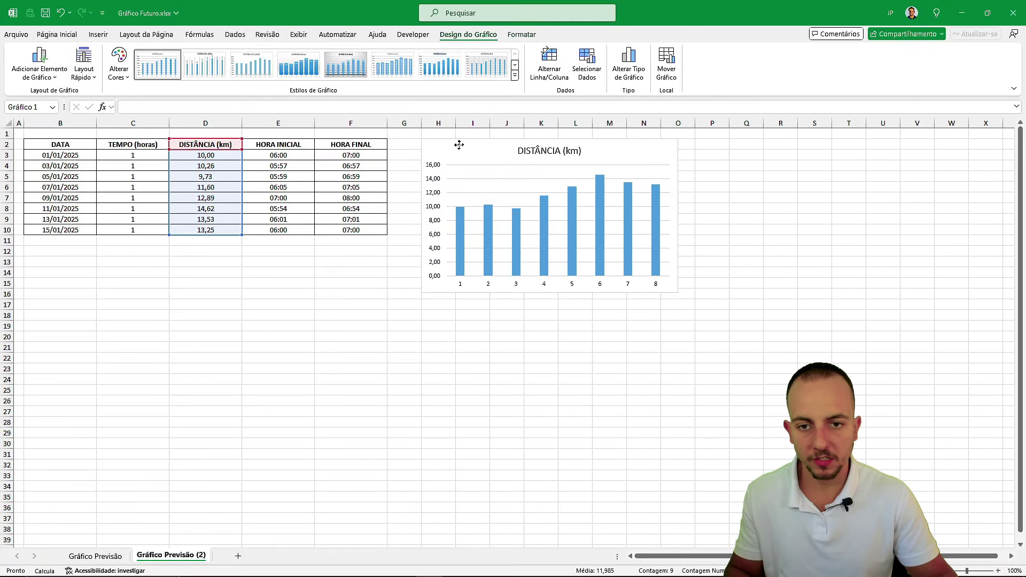
pyautogui.moveTo(679, 291); pyautogui.dragTo(902, 359)
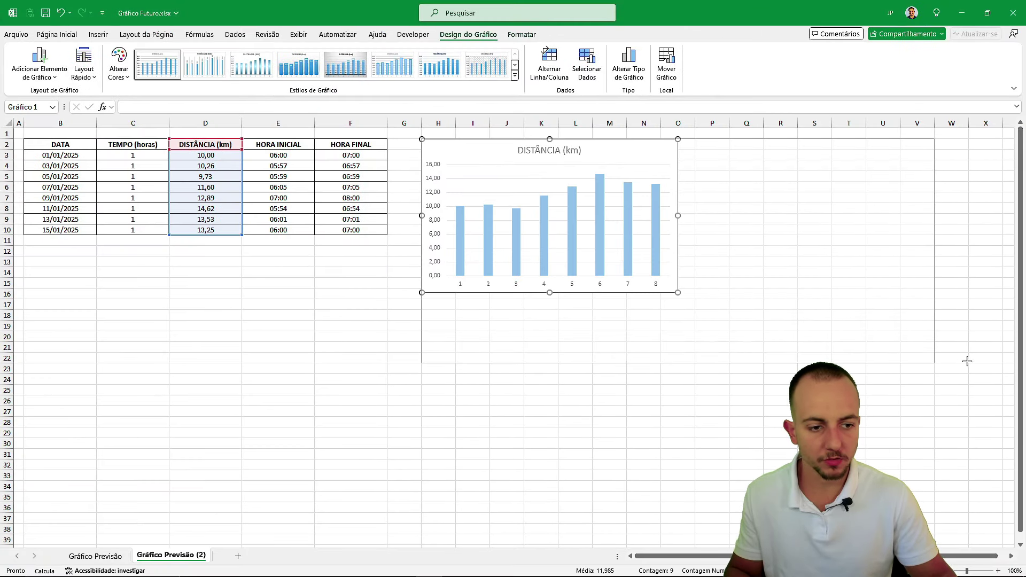
pyautogui.moveTo(967, 361); pyautogui.dragTo(968, 363)
pyautogui.click(747, 422)
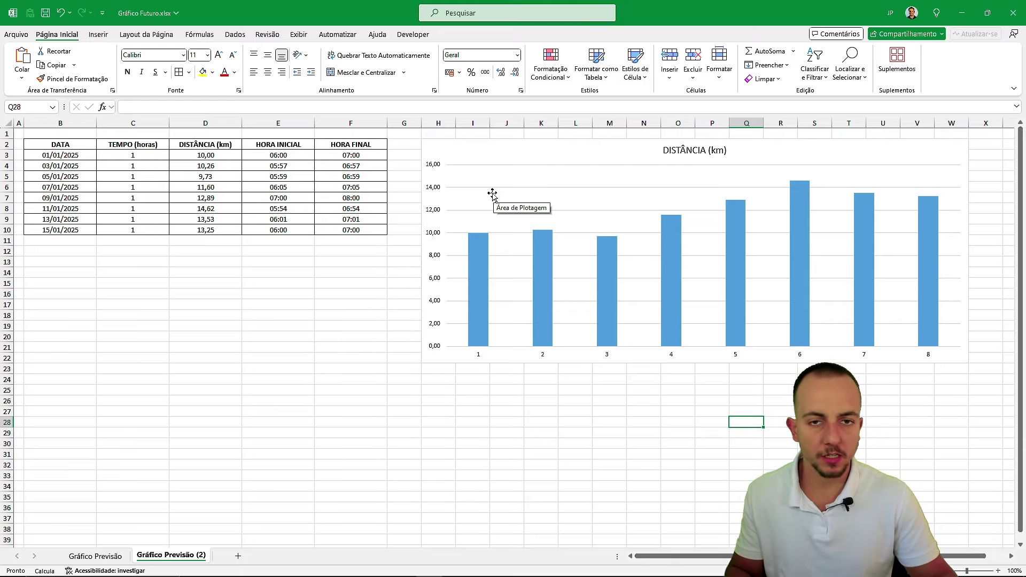
# Step: Add a linear trendline and extend it forward via Avançar periods in the trendline options
pyautogui.click(525, 140)
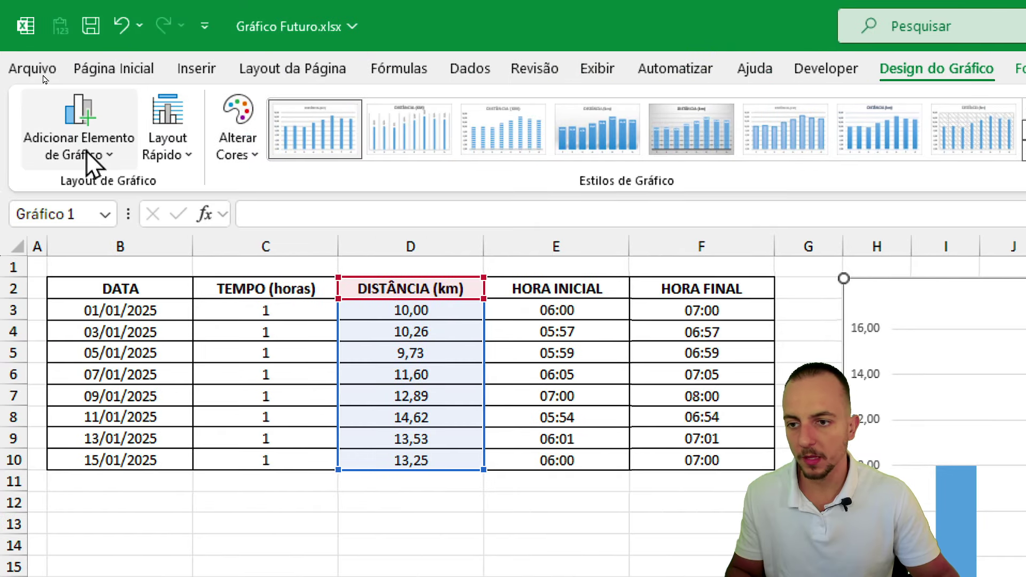
pyautogui.click(43, 76)
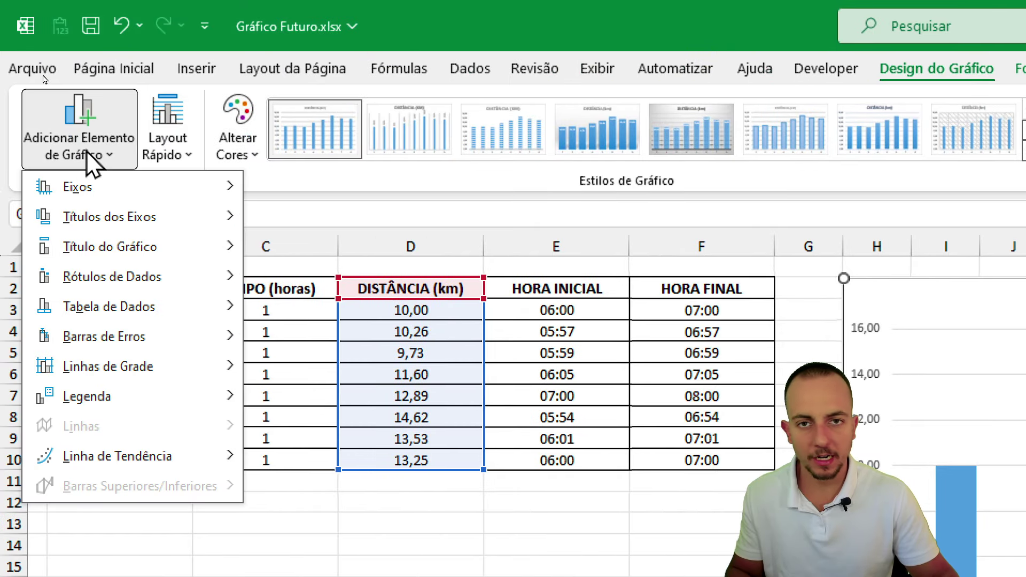
pyautogui.moveTo(117, 232)
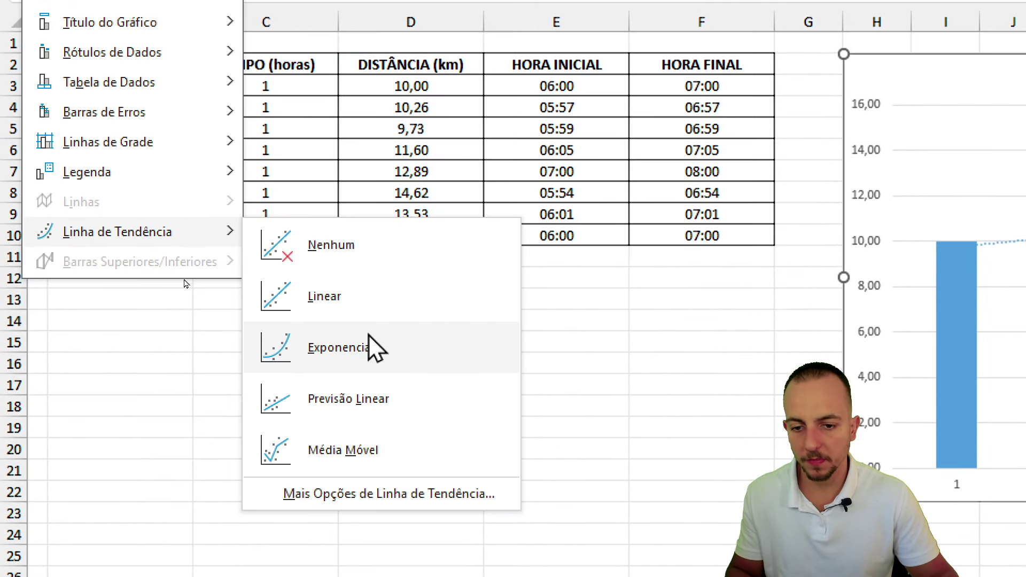
pyautogui.click(304, 297)
pyautogui.click(69, 70)
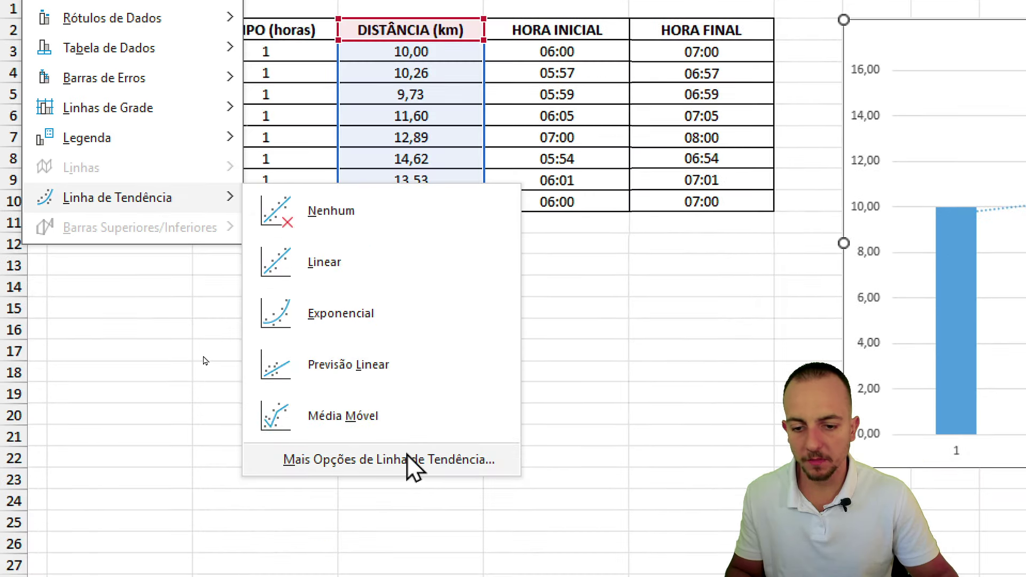
pyautogui.click(406, 455)
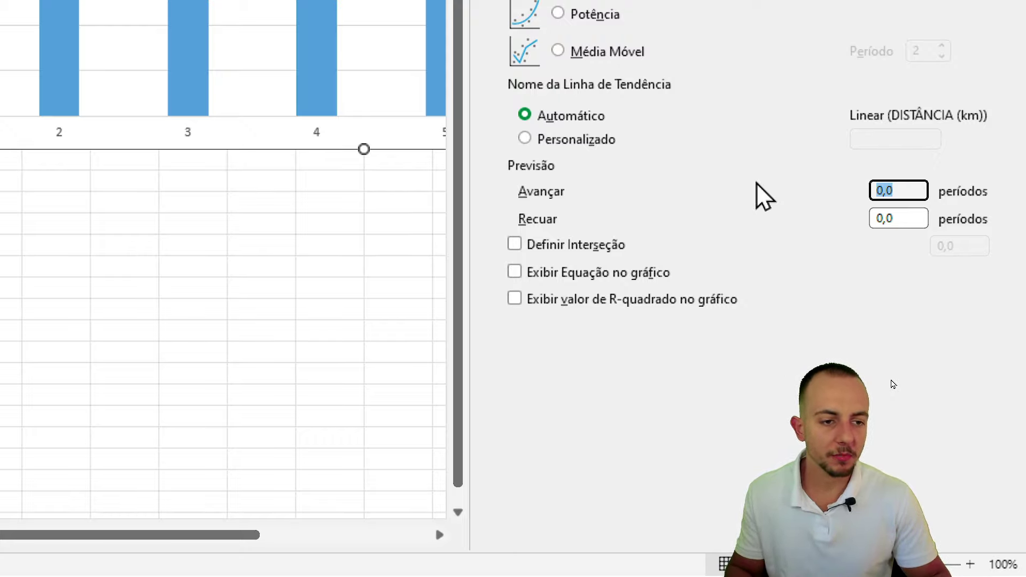
pyautogui.write('5')
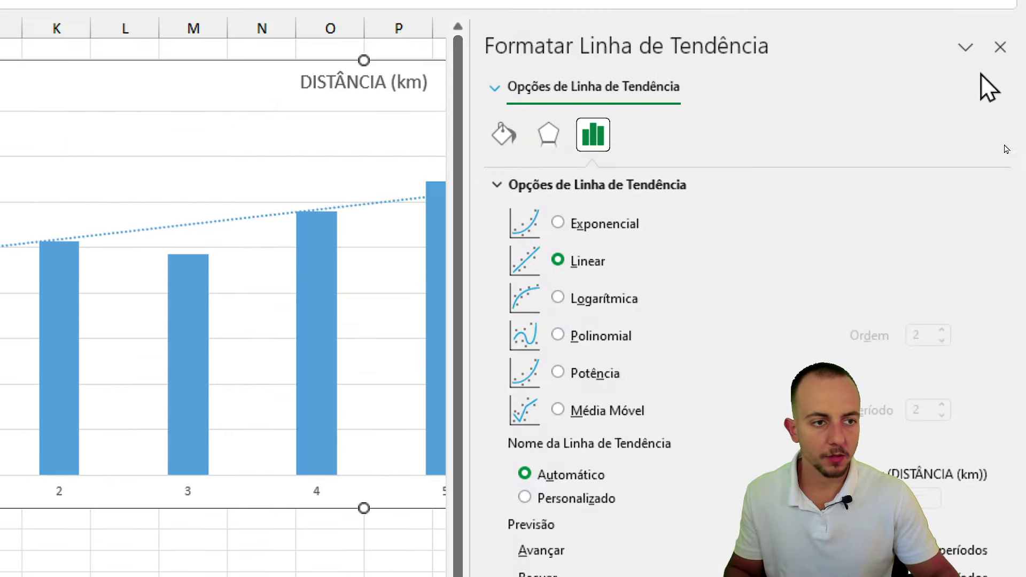
pyautogui.click(997, 61)
pyautogui.click(508, 500)
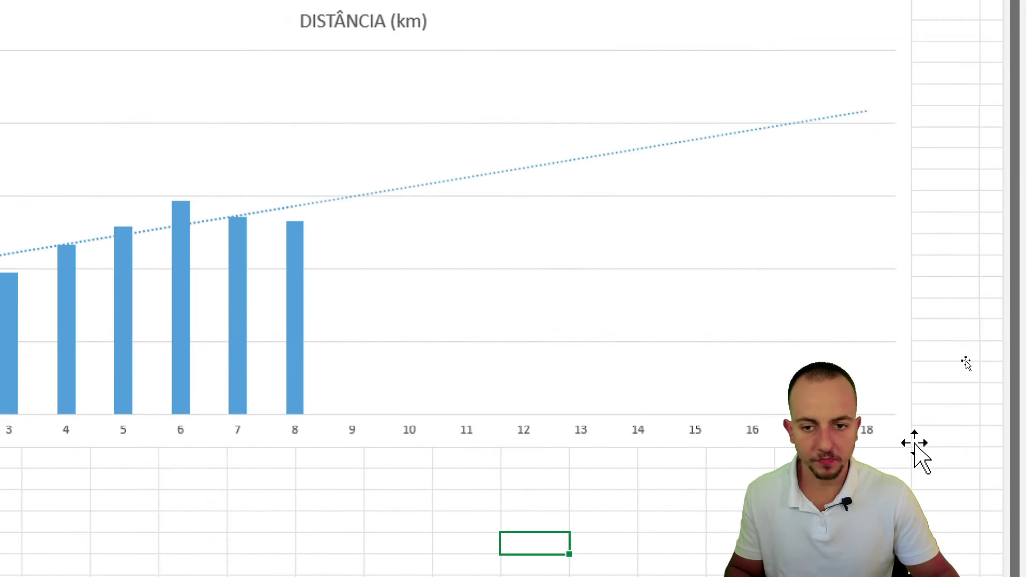
pyautogui.moveTo(866, 111); pyautogui.dragTo(435, 201)
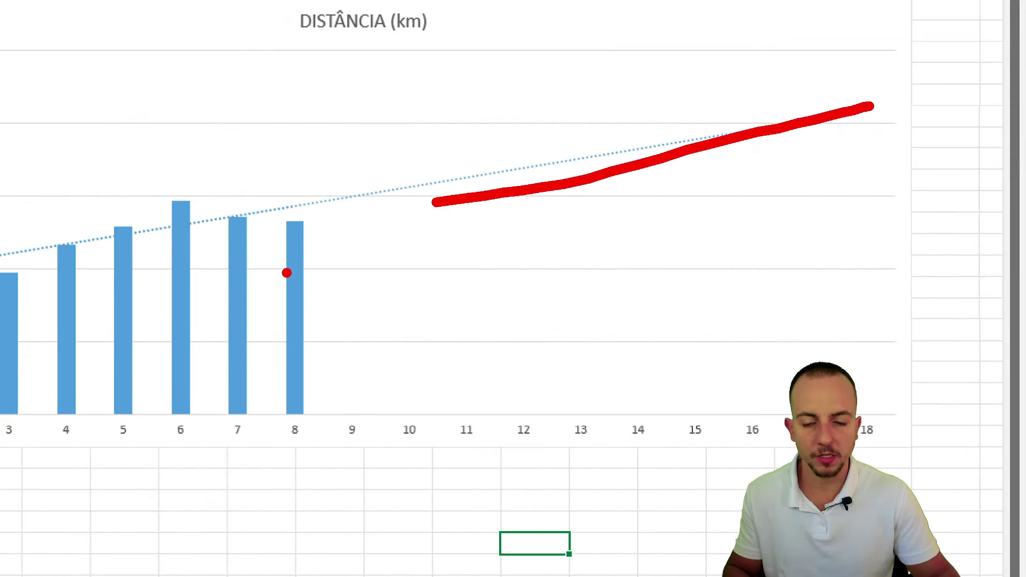
pyautogui.press('Escape')
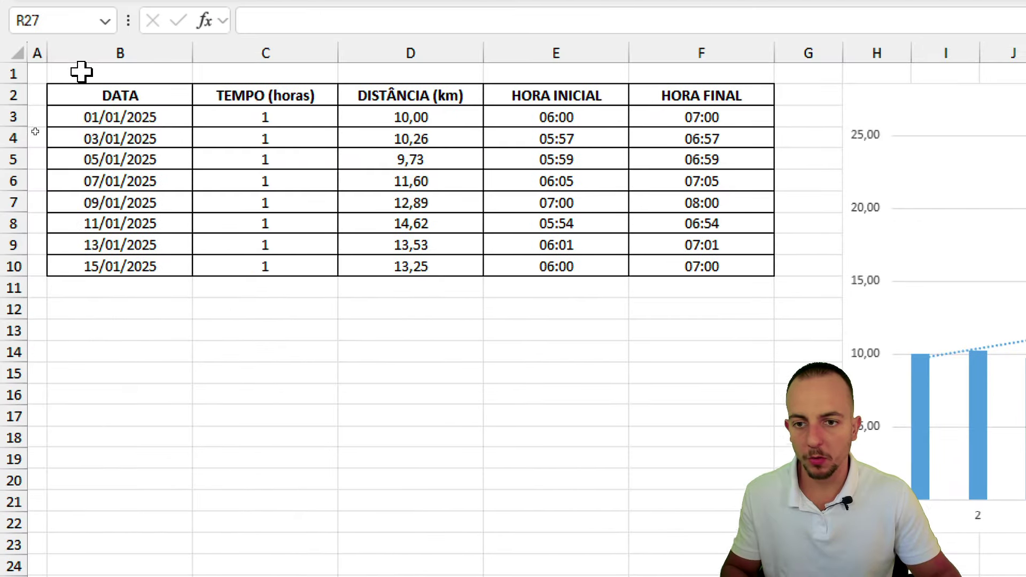
# Step: Enter periods 9 and 10 in B11:B12 and extend the series down to B18
pyautogui.click(402, 289)
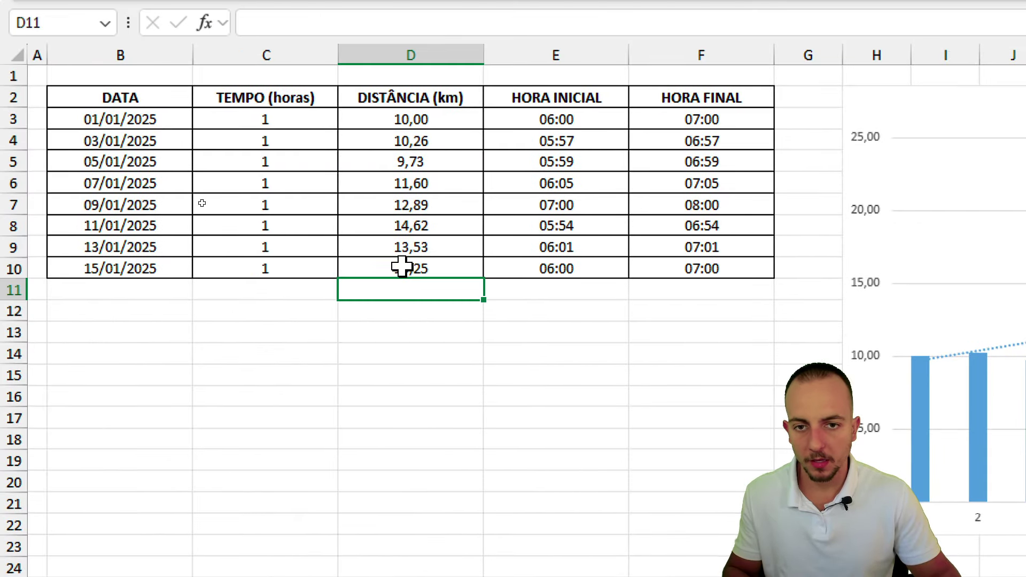
pyautogui.click(416, 123)
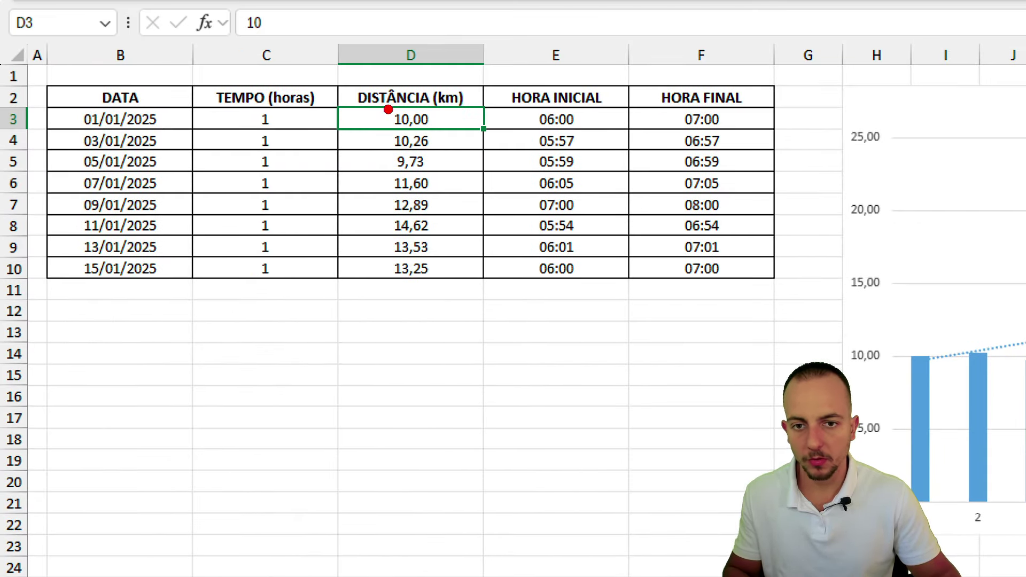
pyautogui.moveTo(375, 117); pyautogui.dragTo(457, 111)
pyautogui.moveTo(367, 137); pyautogui.dragTo(417, 136)
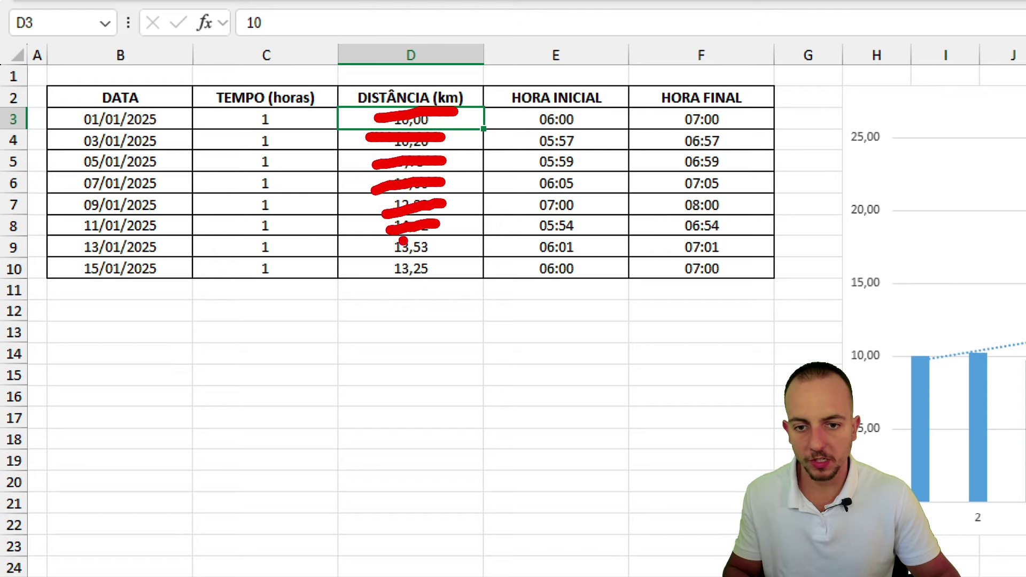
pyautogui.moveTo(125, 274)
pyautogui.mouseDown()
pyautogui.moveTo(143, 291)
pyautogui.moveTo(140, 368)
pyautogui.mouseUp()
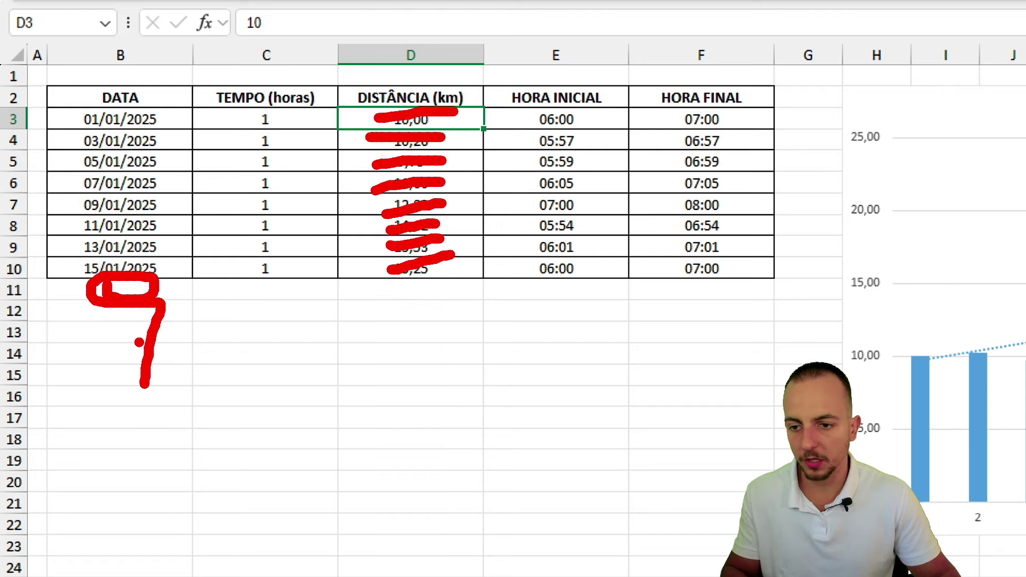
pyautogui.press('Escape')
pyautogui.click(137, 292)
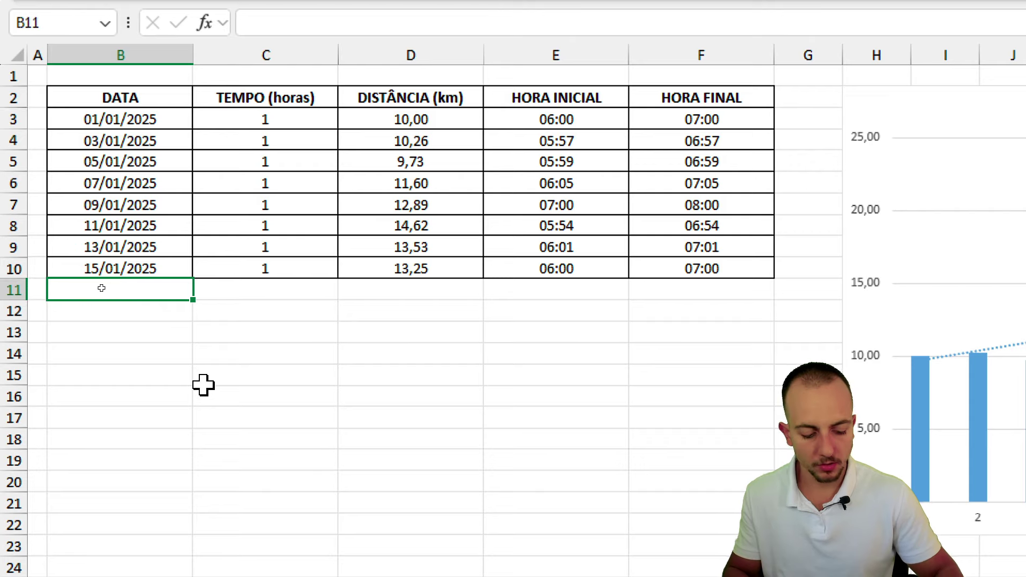
pyautogui.write('9')
pyautogui.press('Return')
pyautogui.write('10')
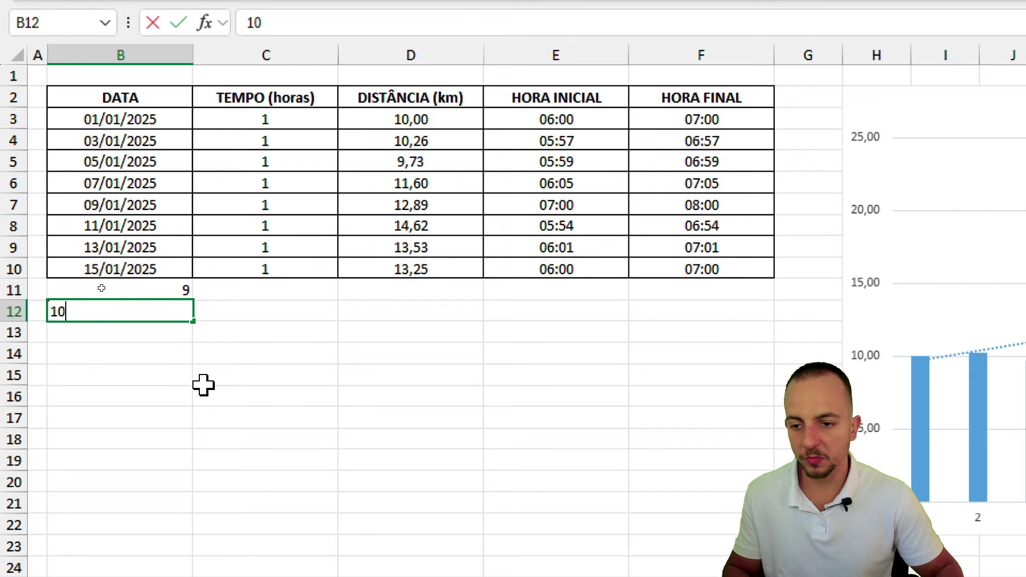
pyautogui.press('Return')
pyautogui.moveTo(154, 290)
pyautogui.mouseDown()
pyautogui.moveTo(179, 312)
pyautogui.moveTo(202, 443)
pyautogui.mouseUp()
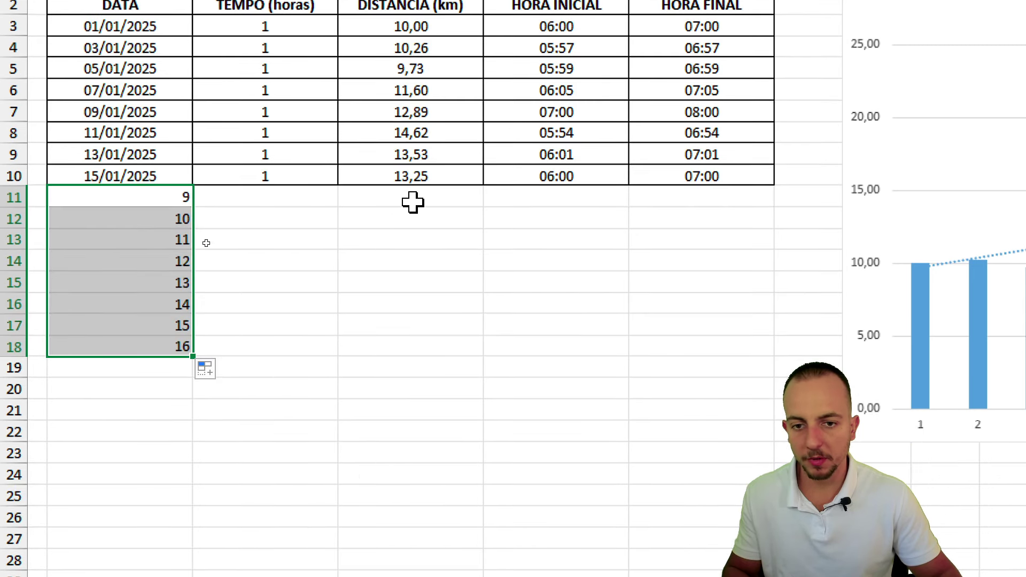
# Step: In D11, build =PREVISÃO(B11;D3:D10;A3:A10), picking the ranges with the mouse
pyautogui.click(413, 202)
pyautogui.write('=prei')
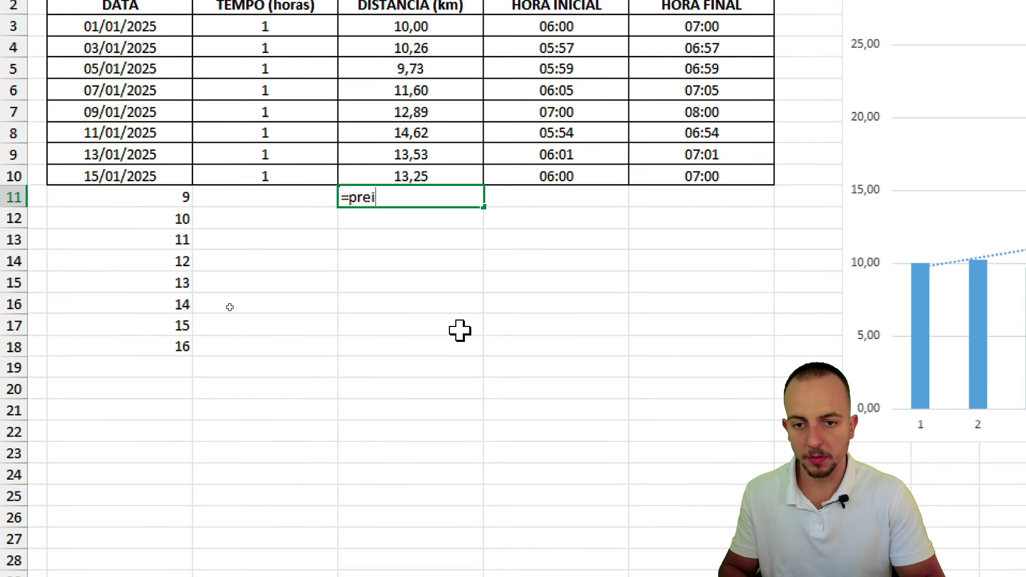
pyautogui.write('vi')
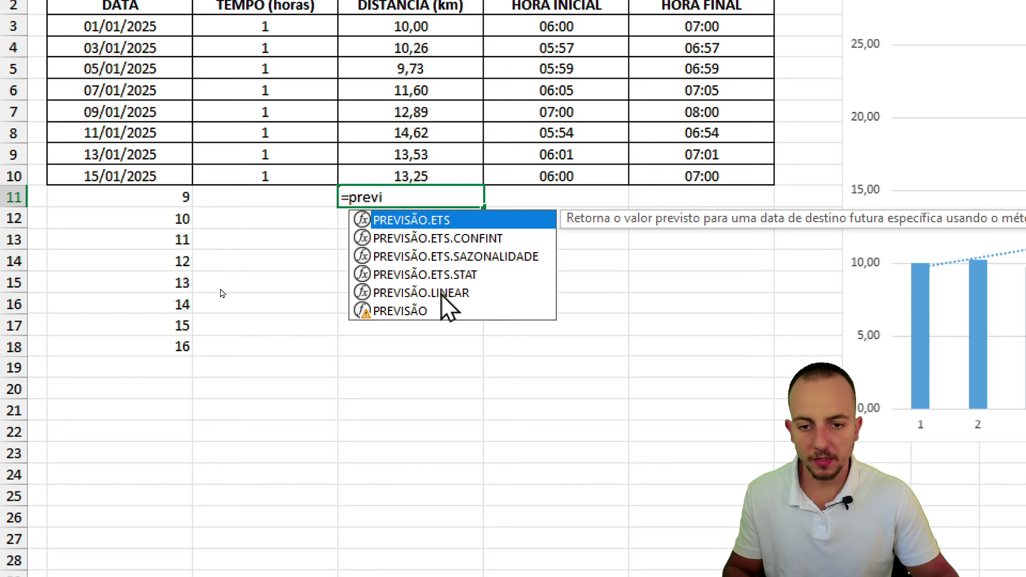
pyautogui.click(437, 294)
pyautogui.click(447, 311)
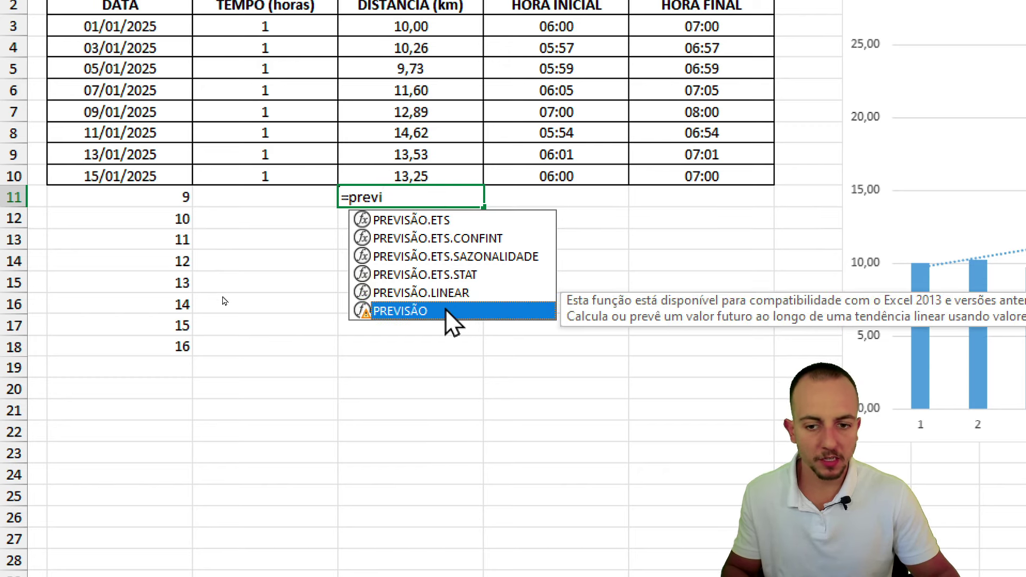
pyautogui.doubleClick(444, 309)
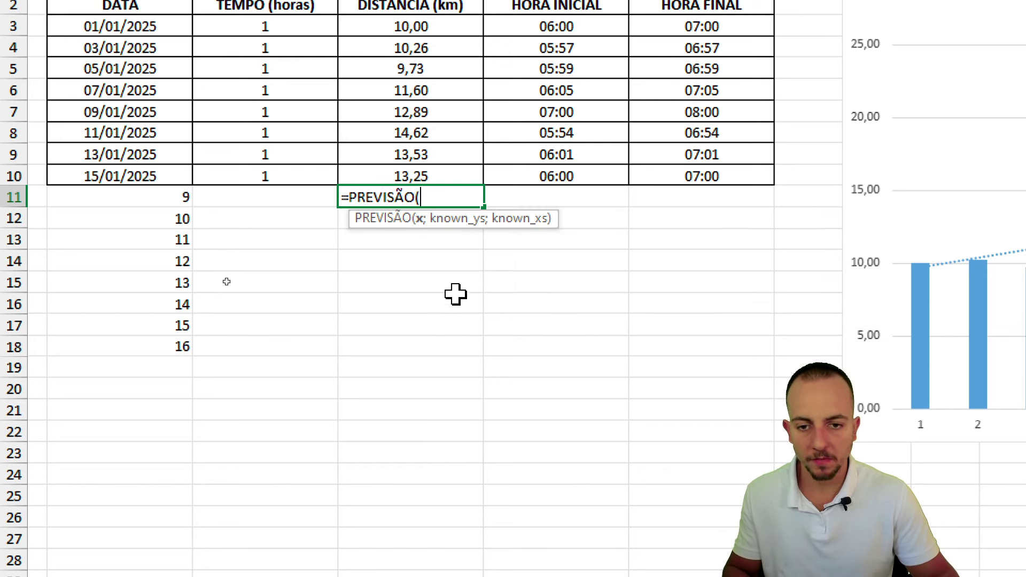
pyautogui.click(167, 195)
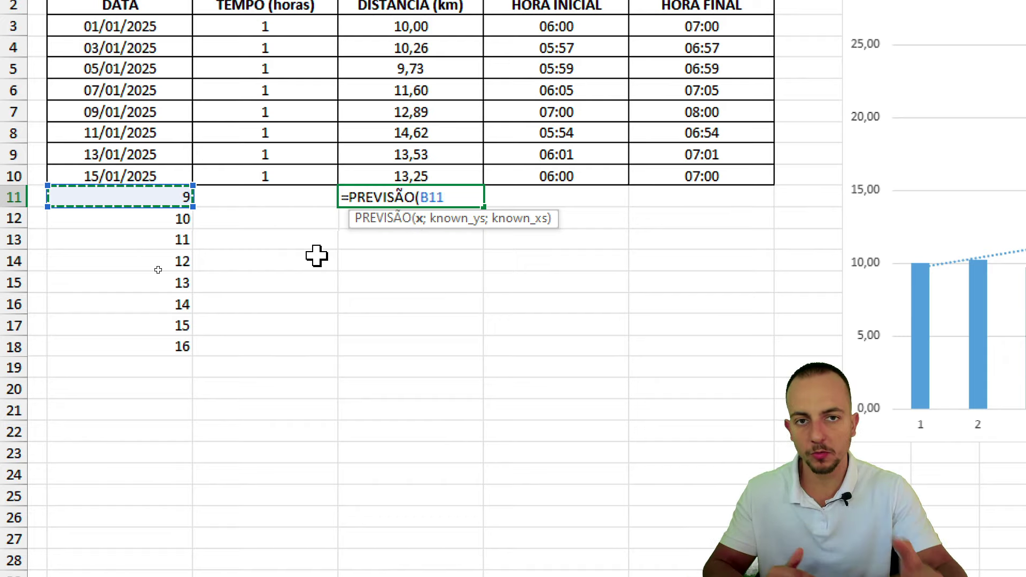
pyautogui.write(';')
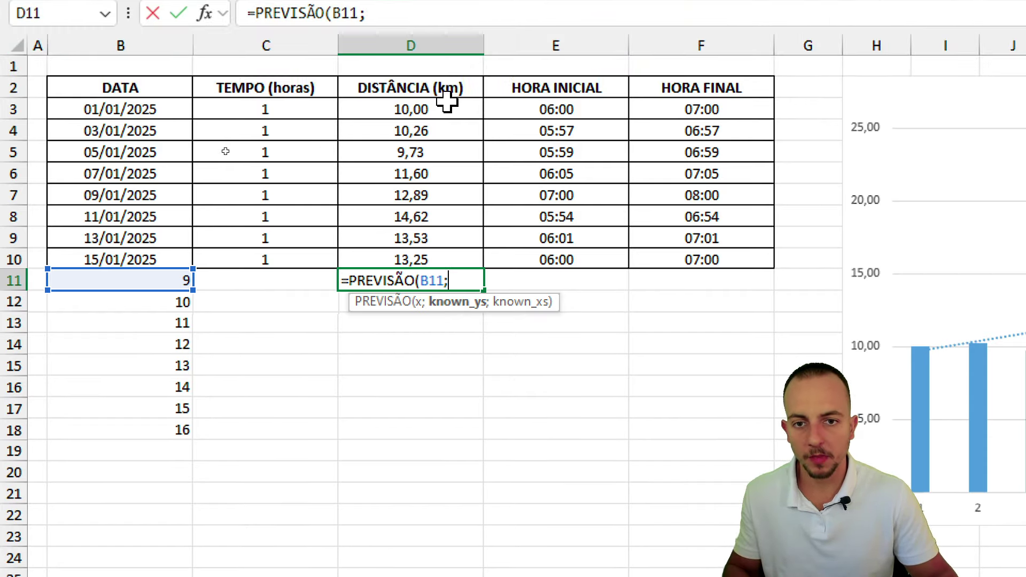
pyautogui.moveTo(449, 107); pyautogui.dragTo(443, 255)
pyautogui.write(';')
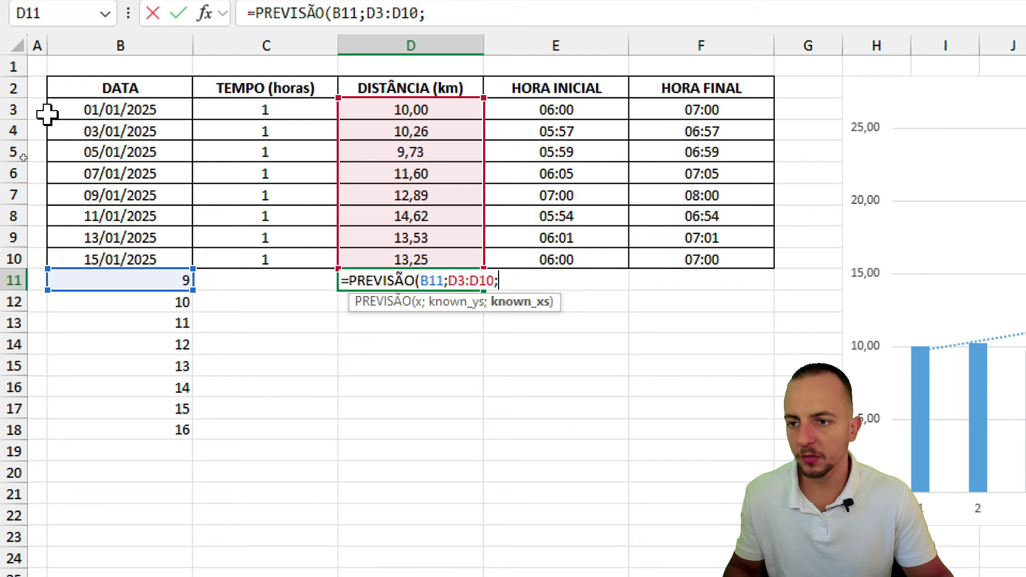
pyautogui.moveTo(45, 113); pyautogui.dragTo(40, 259)
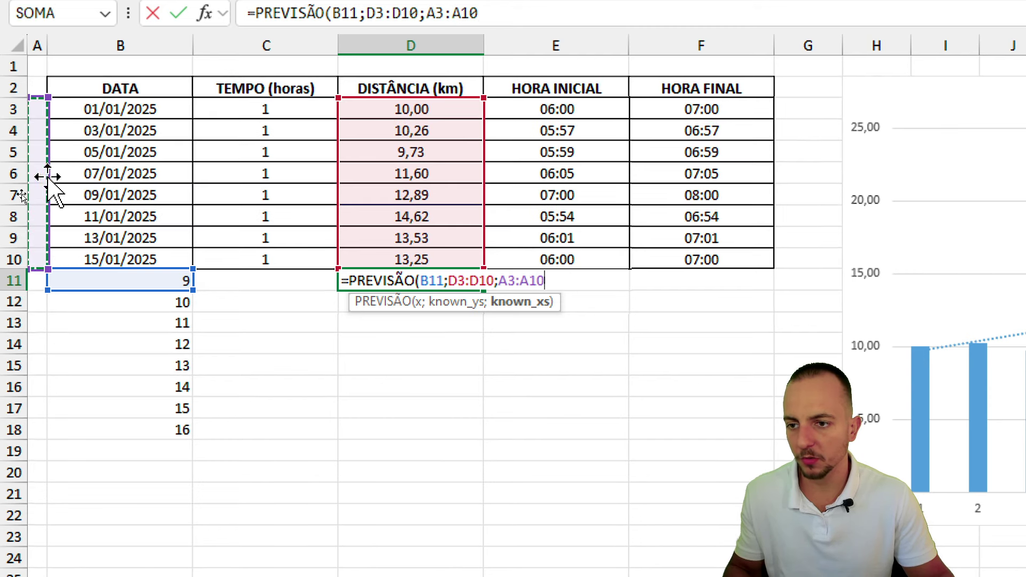
# Step: Commit the D11 forecast, widen column A and number periods 1–8 in A3:A10
pyautogui.press('Return')
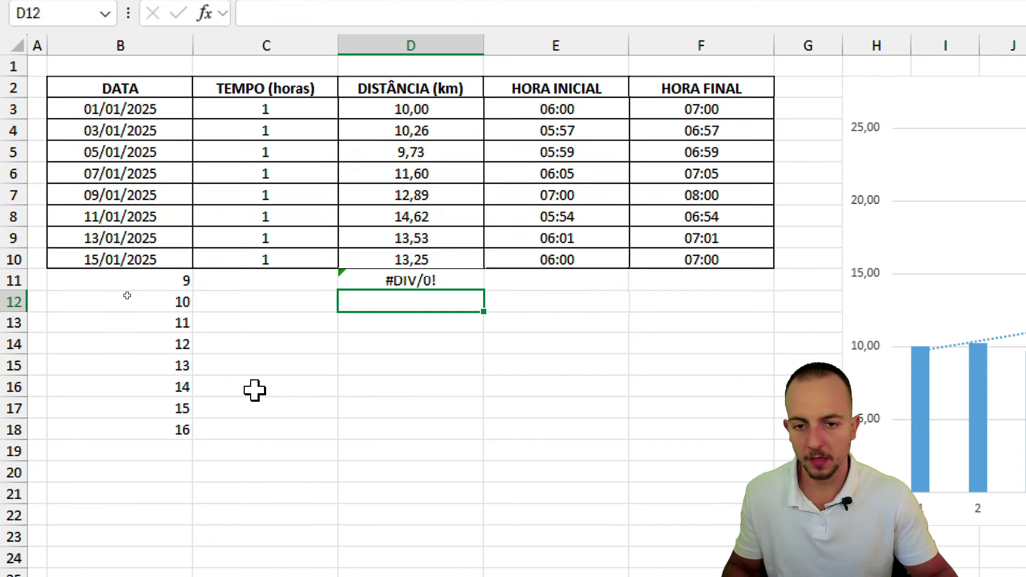
pyautogui.moveTo(47, 45); pyautogui.dragTo(78, 63)
pyautogui.click(68, 101)
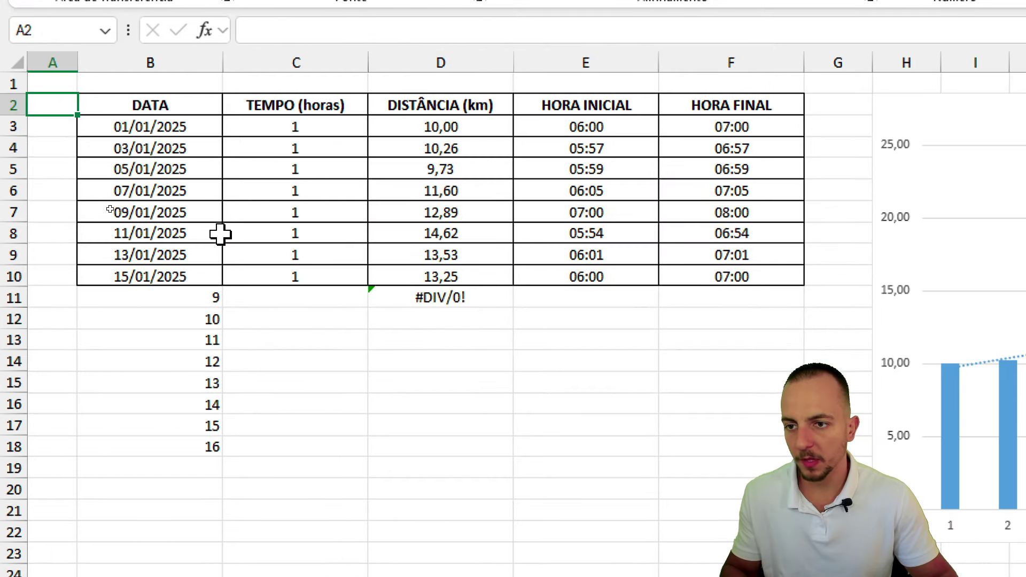
pyautogui.press('Down')
pyautogui.write('1 2 3 4 5')
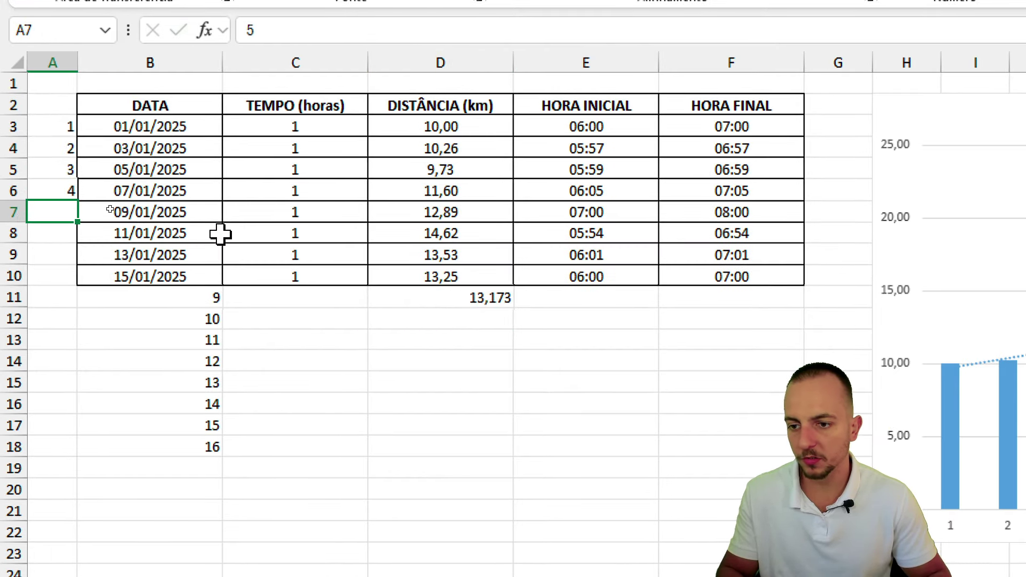
pyautogui.write(' 6 7 8')
pyautogui.press('Return')
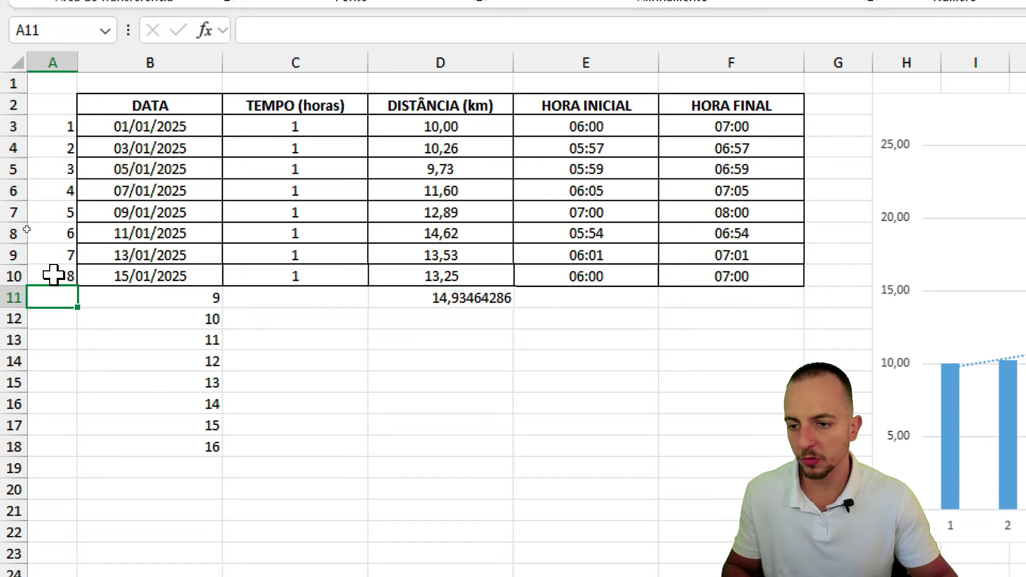
# Step: Fill the D11 PREVISÃO formula down to D18
pyautogui.click(51, 275)
pyautogui.click(162, 323)
pyautogui.click(170, 340)
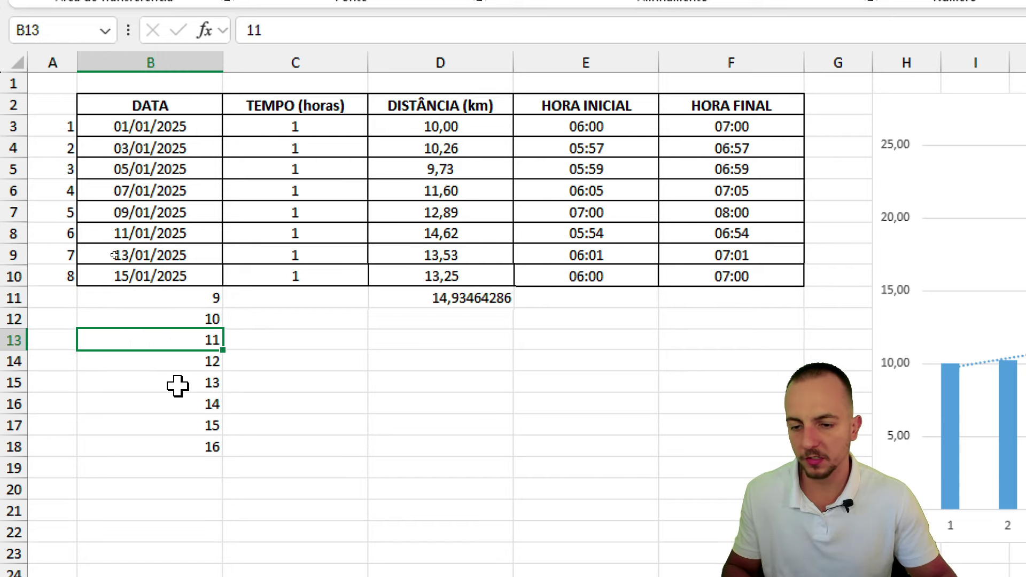
pyautogui.click(503, 302)
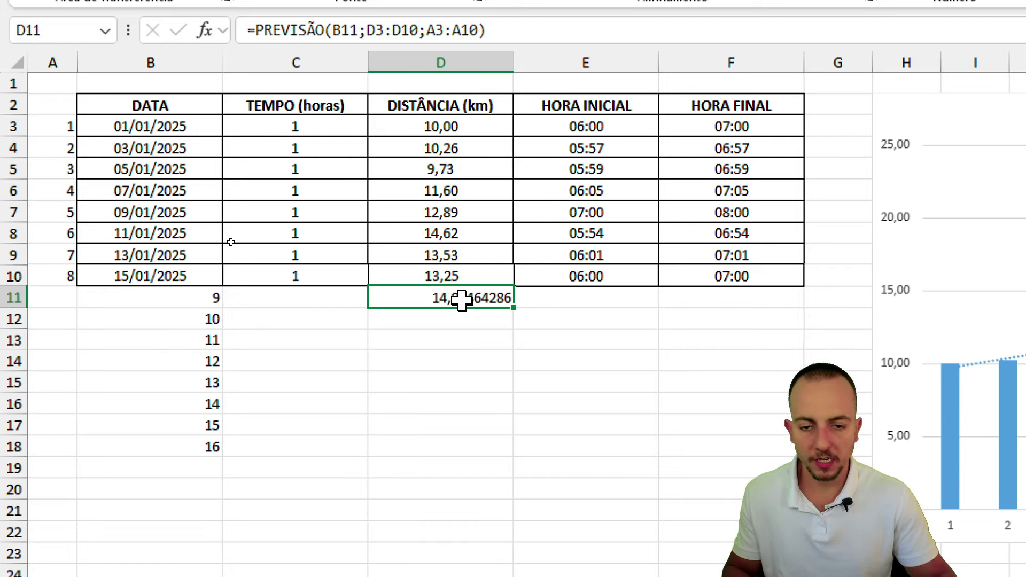
pyautogui.moveTo(518, 308); pyautogui.dragTo(499, 454)
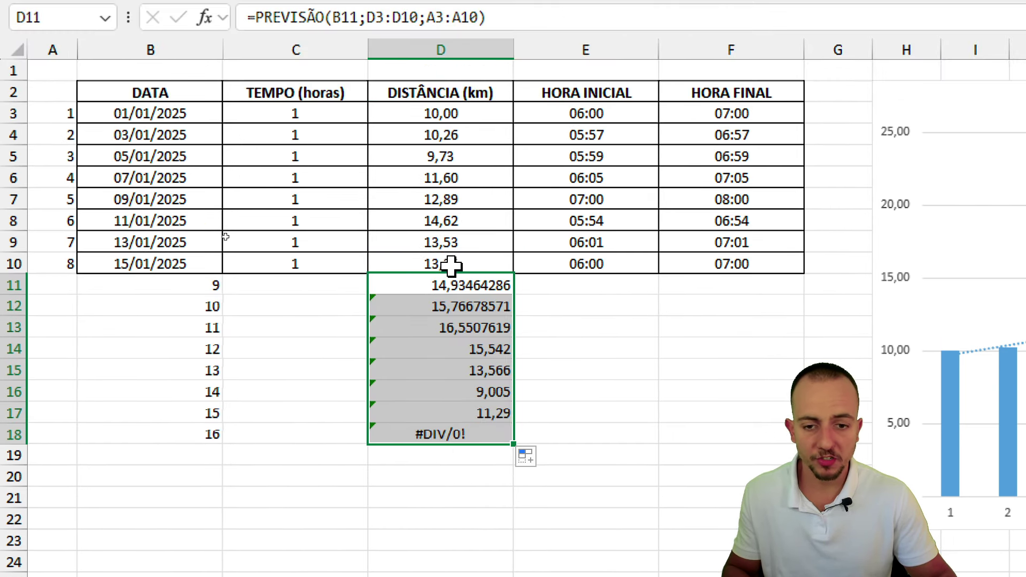
# Step: Anchor D11's ranges as $D$3:D10 and $A$3:A10, then refill the formula through D18
pyautogui.click(458, 285)
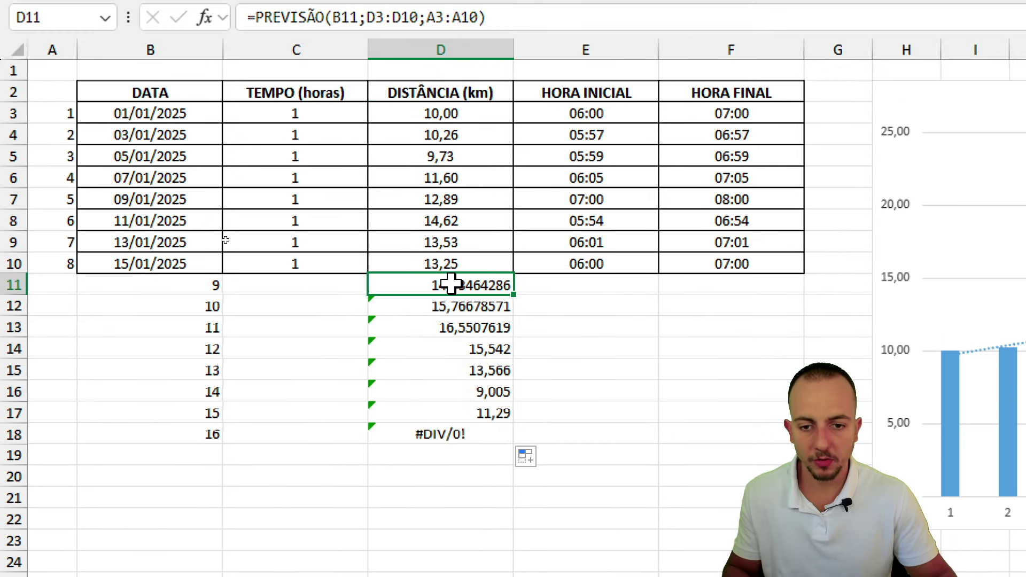
pyautogui.doubleClick(484, 284)
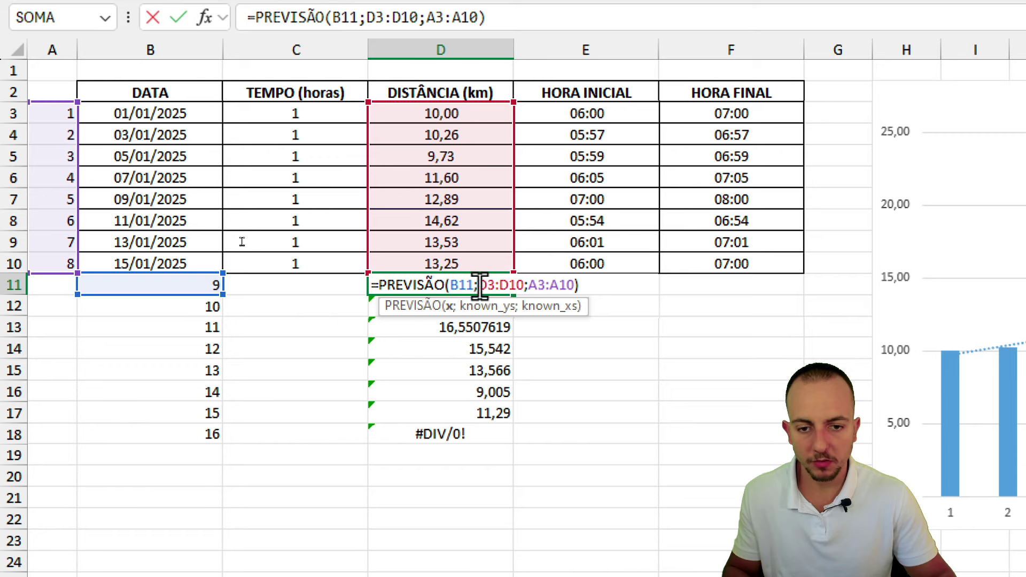
pyautogui.press('F4')
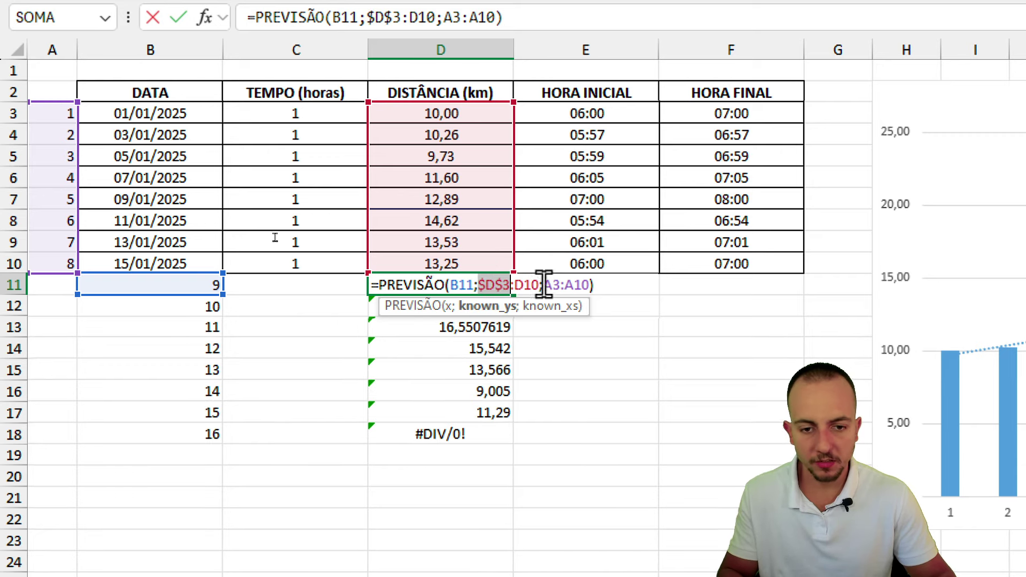
pyautogui.click(548, 285)
pyautogui.press('F4')
pyautogui.press('Return')
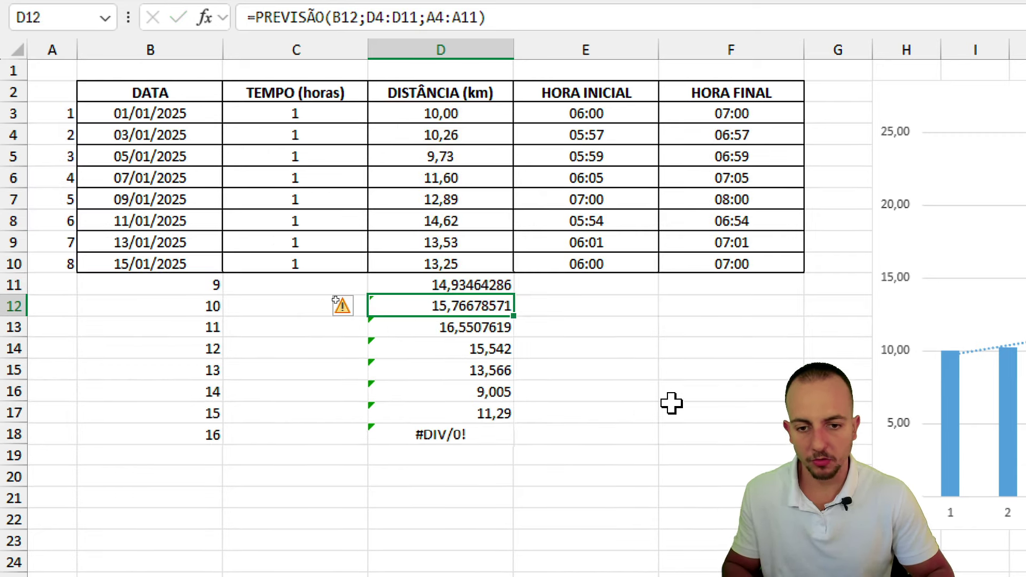
pyautogui.press('Up')
pyautogui.hotkey('ctrl', 'shift', 'Down')
pyautogui.hotkey('ctrl', 'd')
# Step: Check the refilled forecast formulas in D11 through D18
pyautogui.click(481, 348)
pyautogui.click(458, 289)
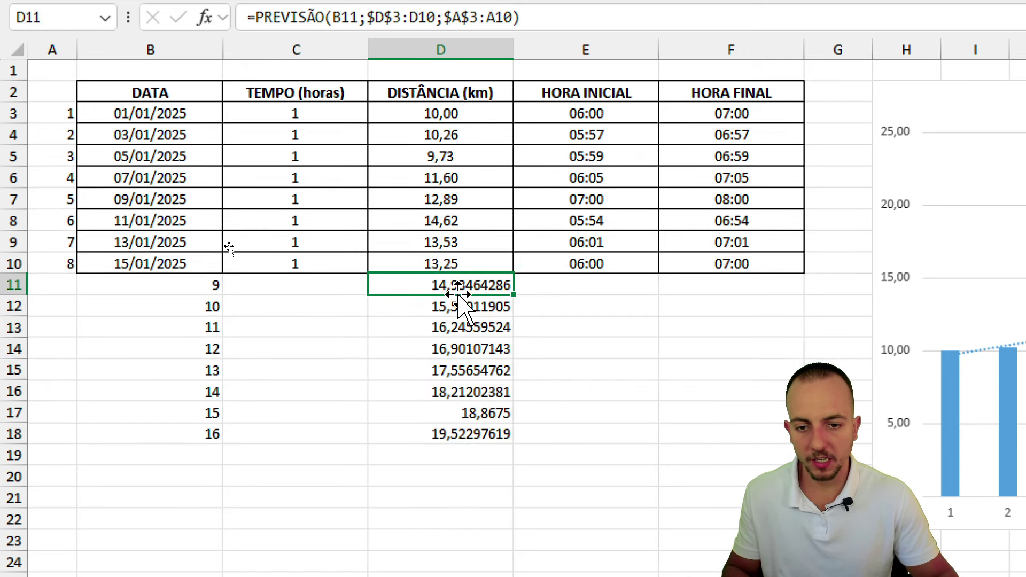
pyautogui.click(464, 306)
pyautogui.click(466, 349)
pyautogui.click(468, 371)
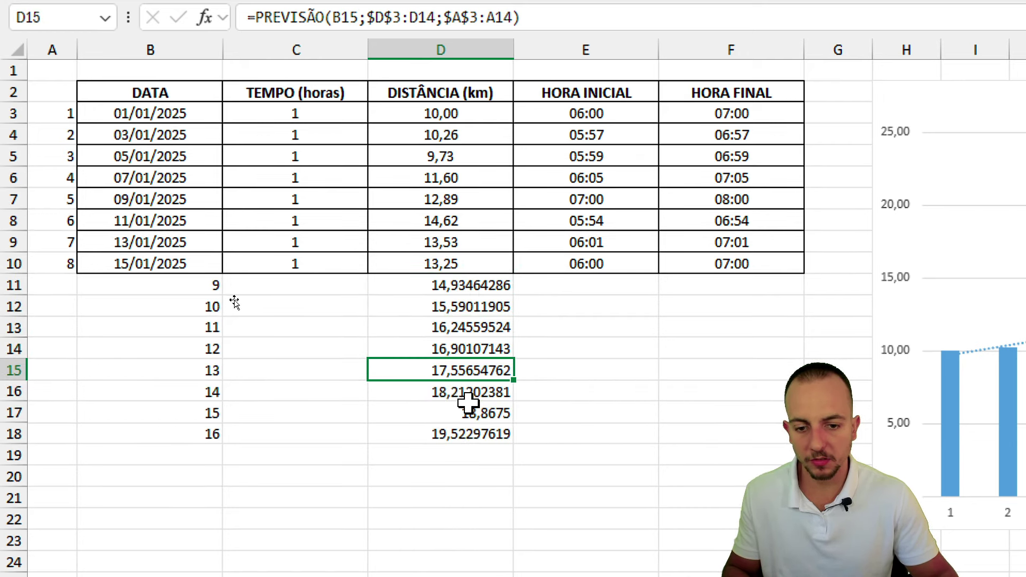
pyautogui.click(462, 434)
# Step: Add D3:D18 to the distance chart as a new data series
pyautogui.moveTo(470, 114); pyautogui.dragTo(470, 434)
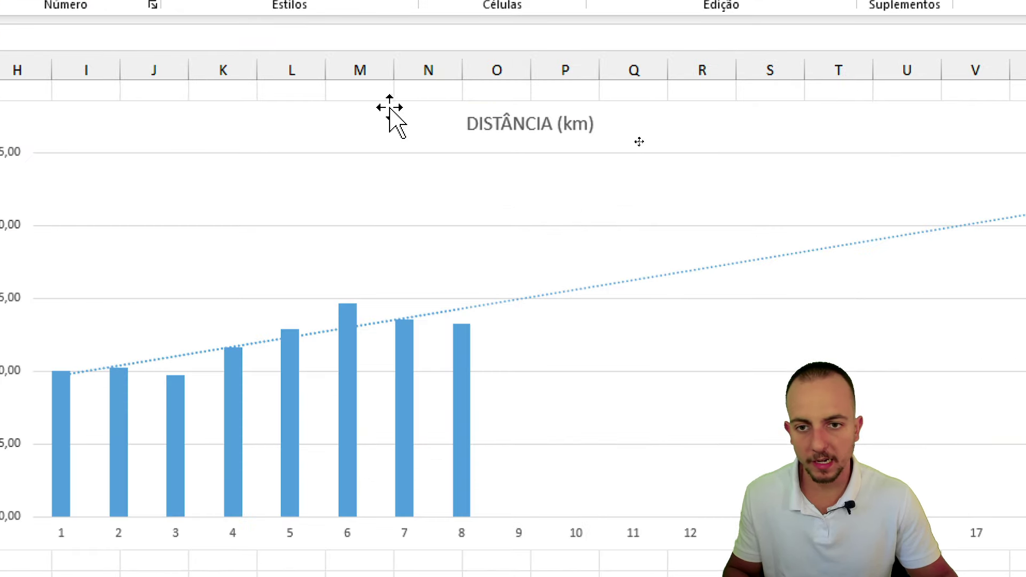
pyautogui.rightClick(390, 106)
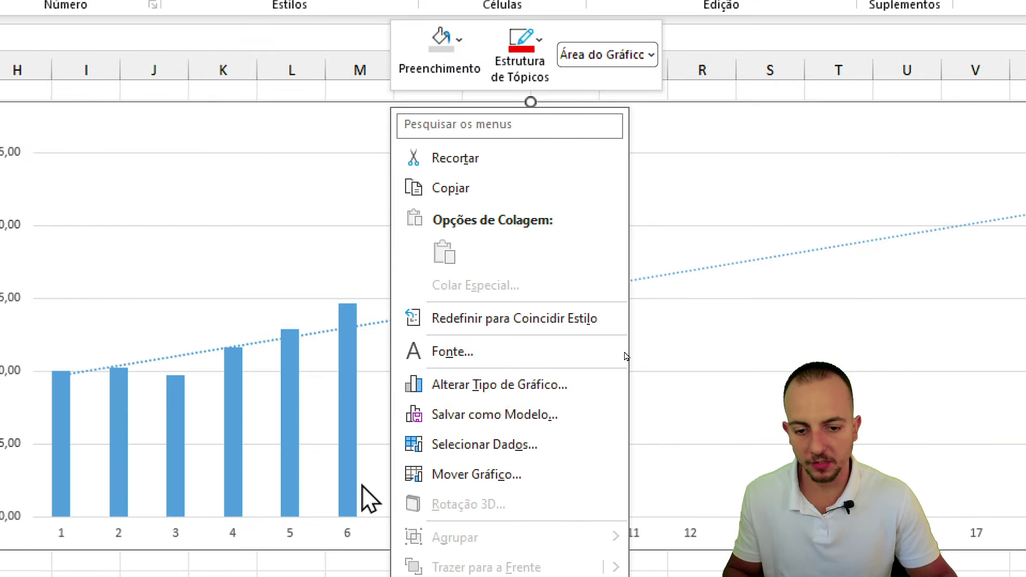
pyautogui.click(480, 353)
pyautogui.click(394, 298)
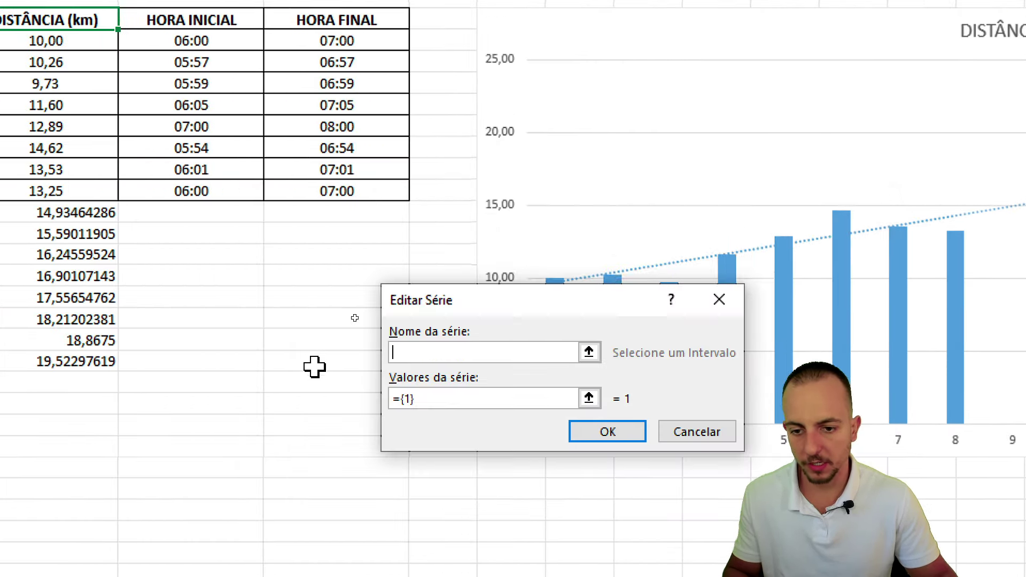
pyautogui.click(588, 398)
pyautogui.moveTo(76, 361); pyautogui.dragTo(209, 72)
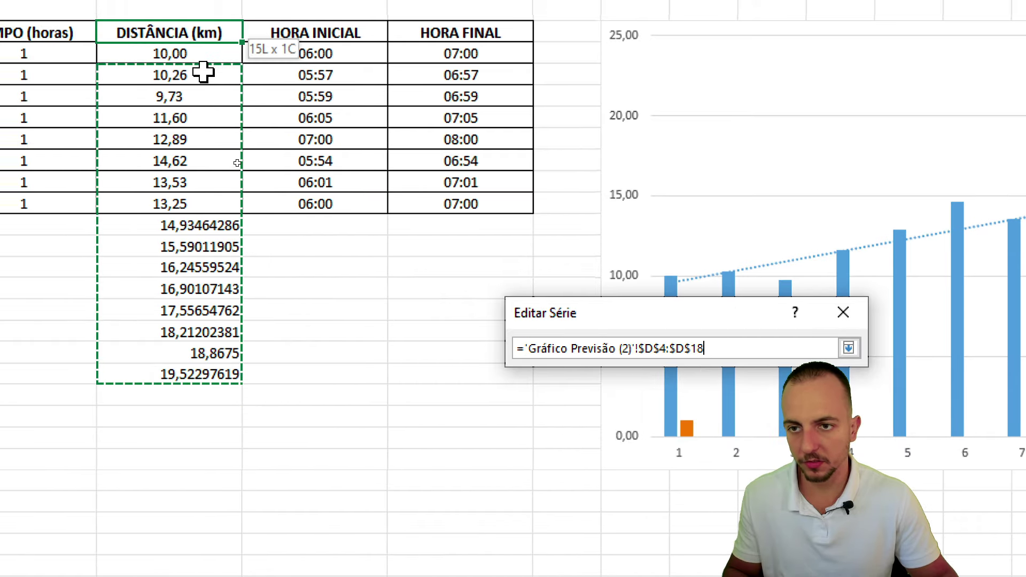
pyautogui.click(848, 357)
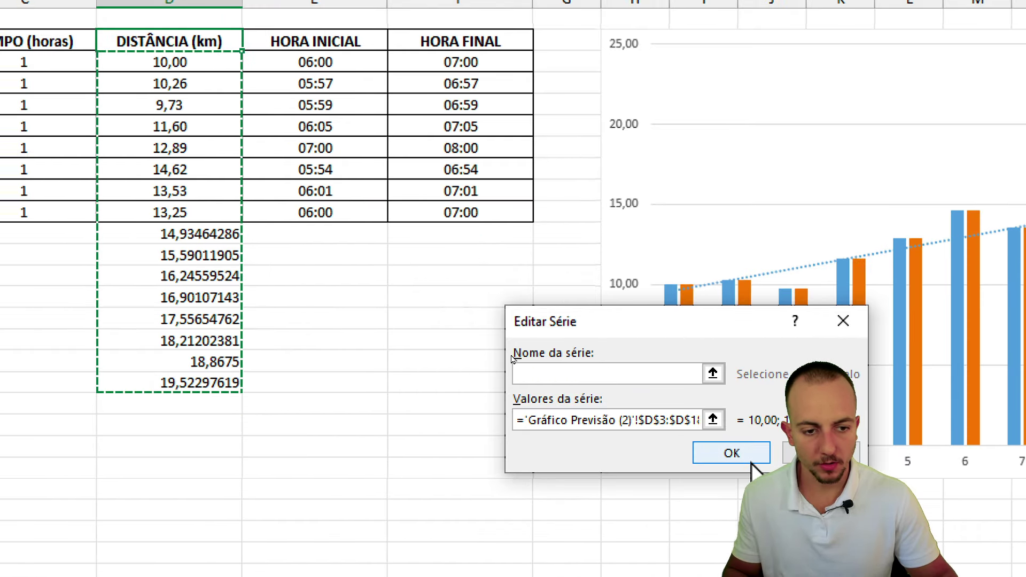
pyautogui.click(728, 518)
pyautogui.click(759, 497)
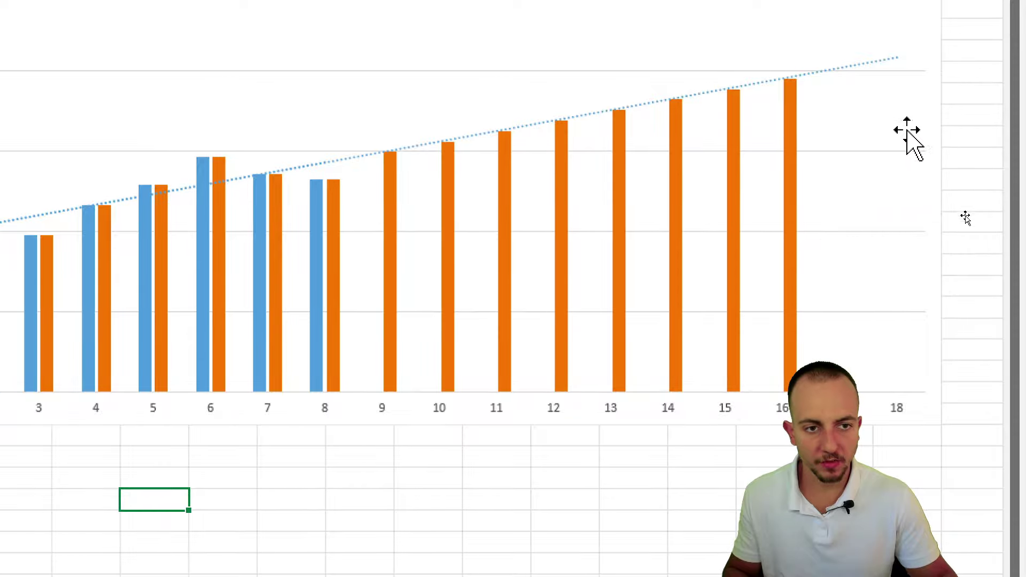
# Step: Adjust the chart area, then switch to the Gráfico Previsão sheet
pyautogui.moveTo(804, 115)
pyautogui.mouseDown()
pyautogui.moveTo(786, 114)
pyautogui.moveTo(826, 189)
pyautogui.mouseUp()
pyautogui.moveTo(886, 107); pyautogui.dragTo(877, 182)
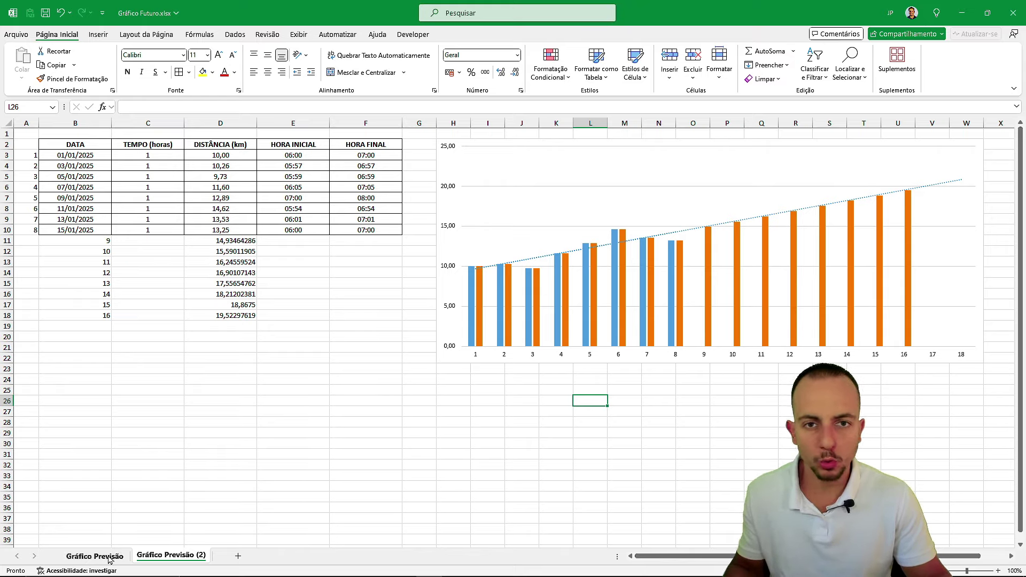
pyautogui.click(109, 556)
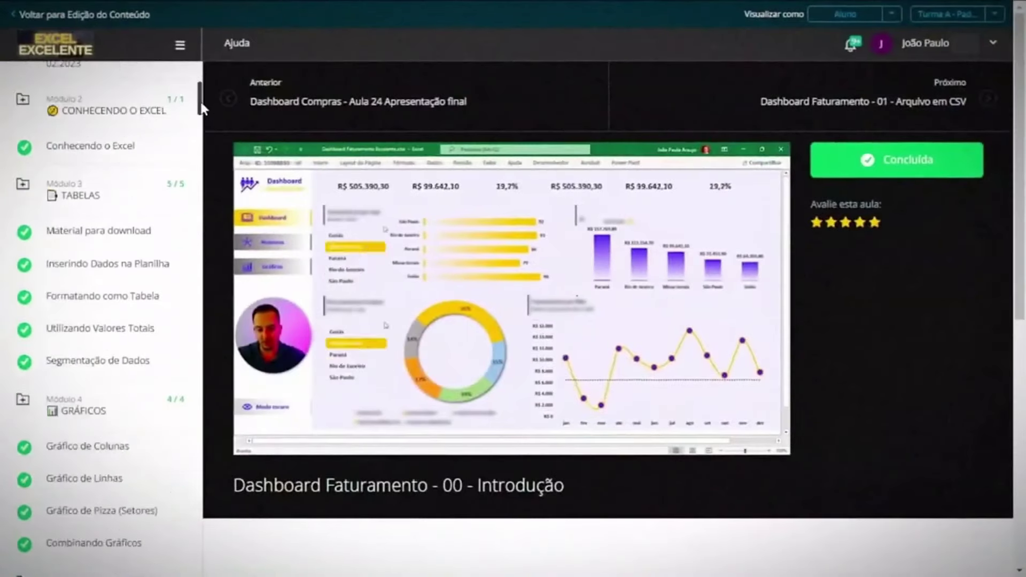
# Step: Scroll the Excel Excelente lesson sidebar past Gráfico de Mapa to Criando um Design e Layout 1
pyautogui.moveTo(202, 106); pyautogui.dragTo(197, 317)
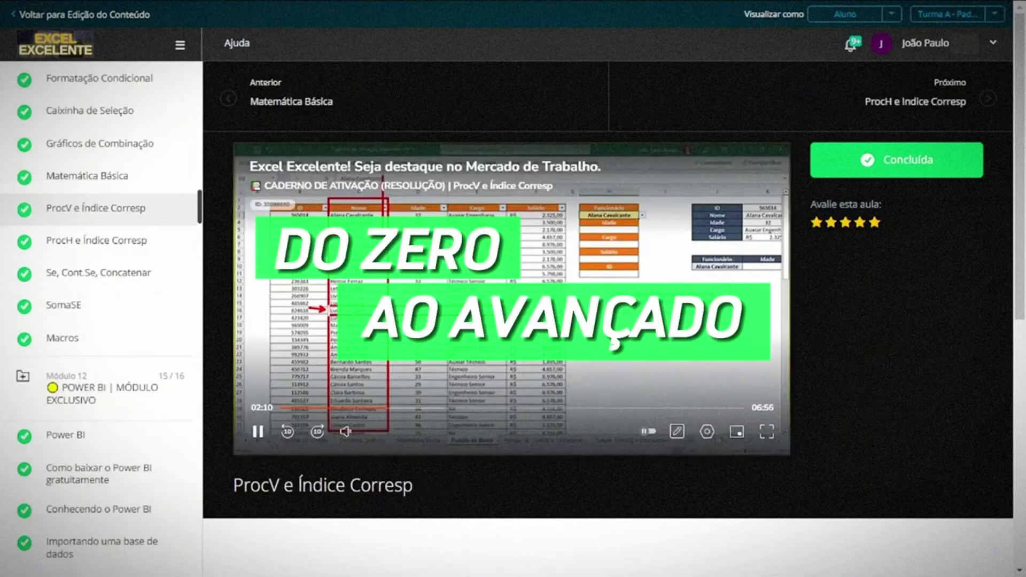
pyautogui.moveTo(203, 210); pyautogui.dragTo(196, 246)
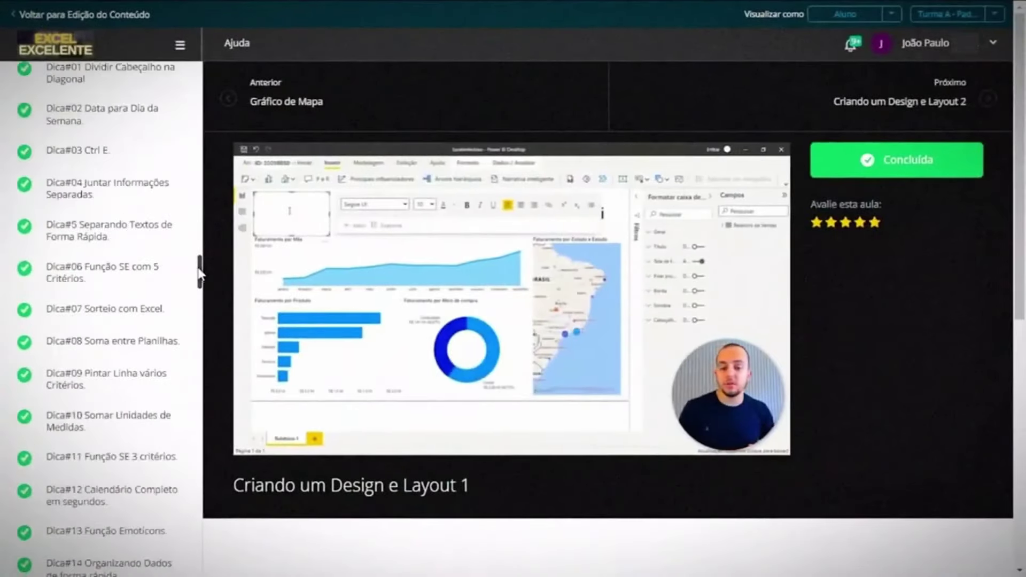
pyautogui.moveTo(199, 275); pyautogui.dragTo(203, 421)
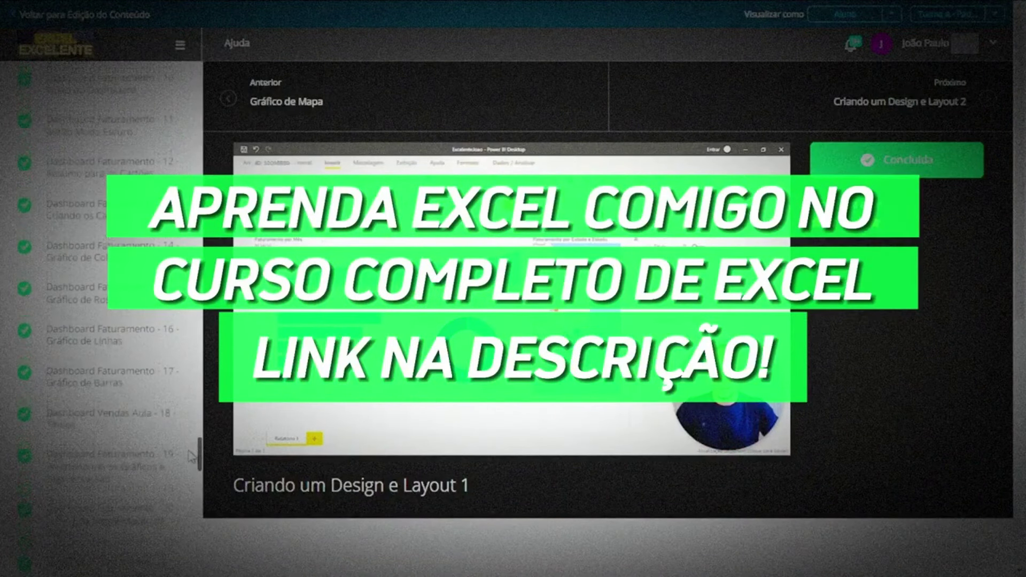